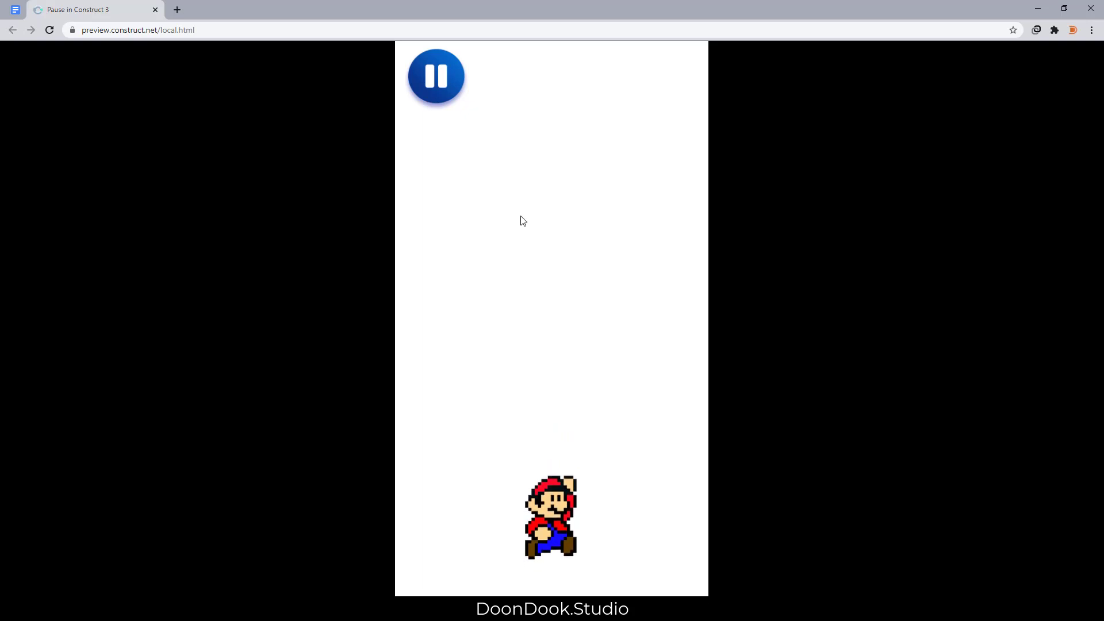
# Step: Pause the game, go to the home page, start again, and restart from the pause popup
pyautogui.click(444, 84)
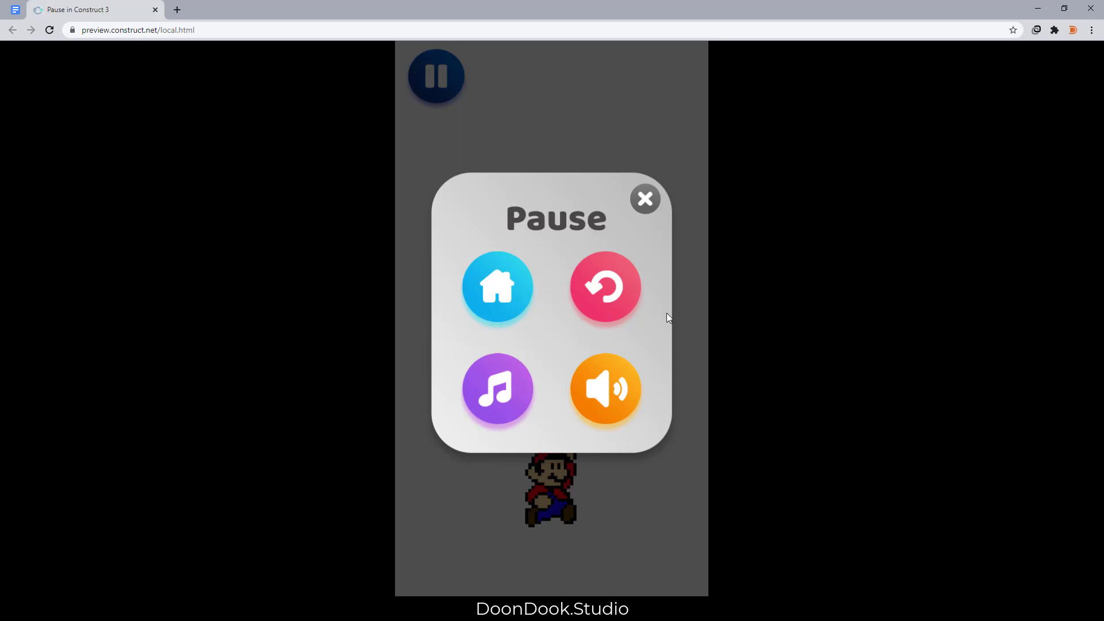
pyautogui.click(505, 293)
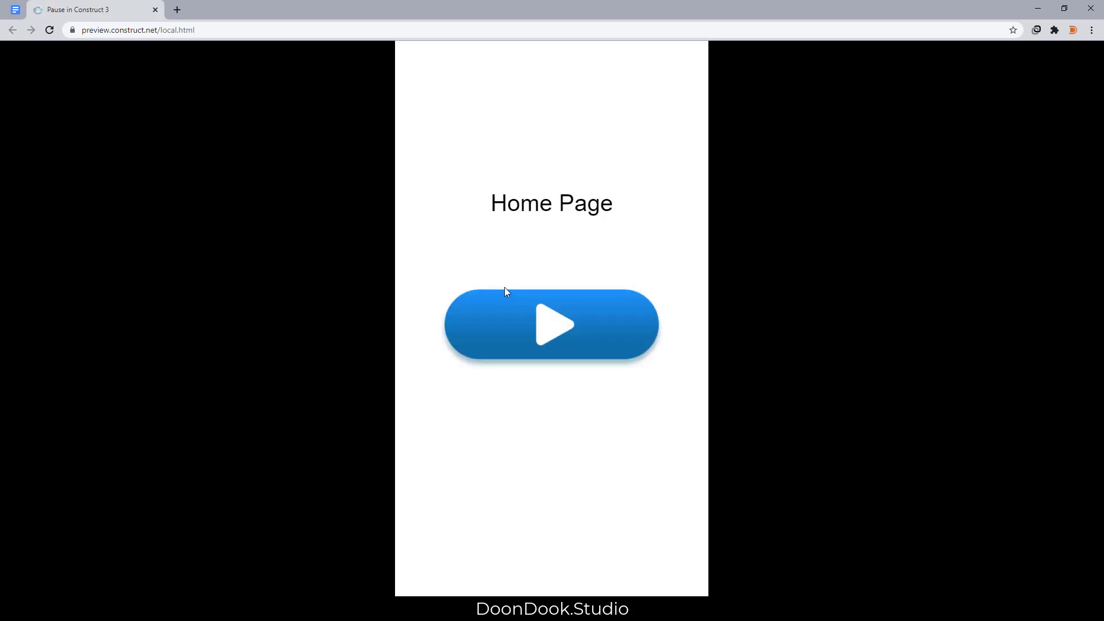
pyautogui.click(573, 334)
pyautogui.click(435, 79)
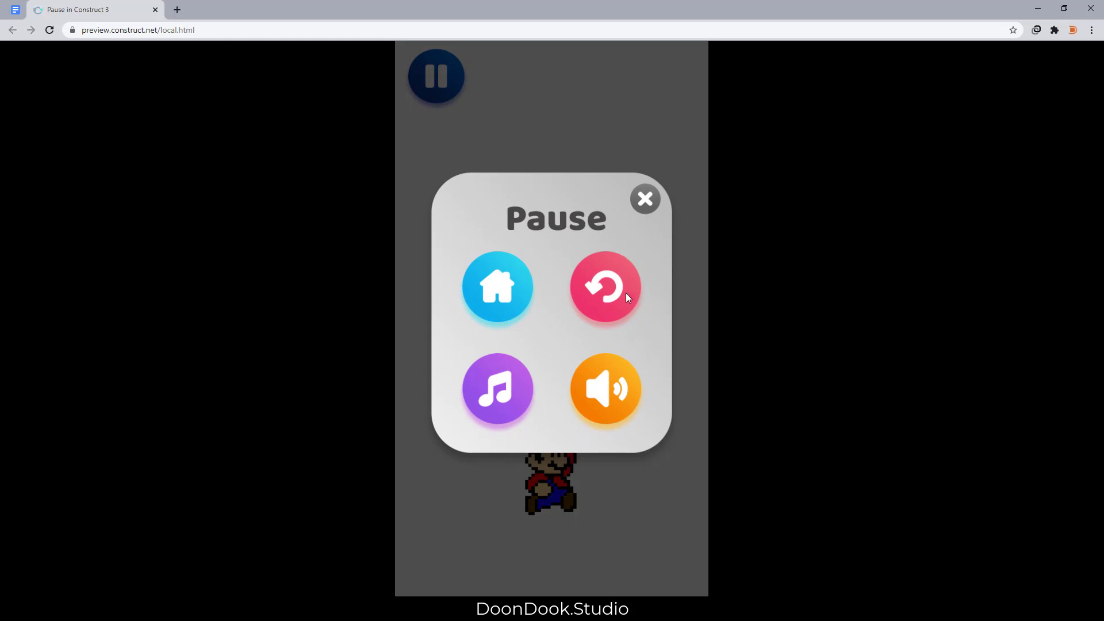
pyautogui.click(608, 284)
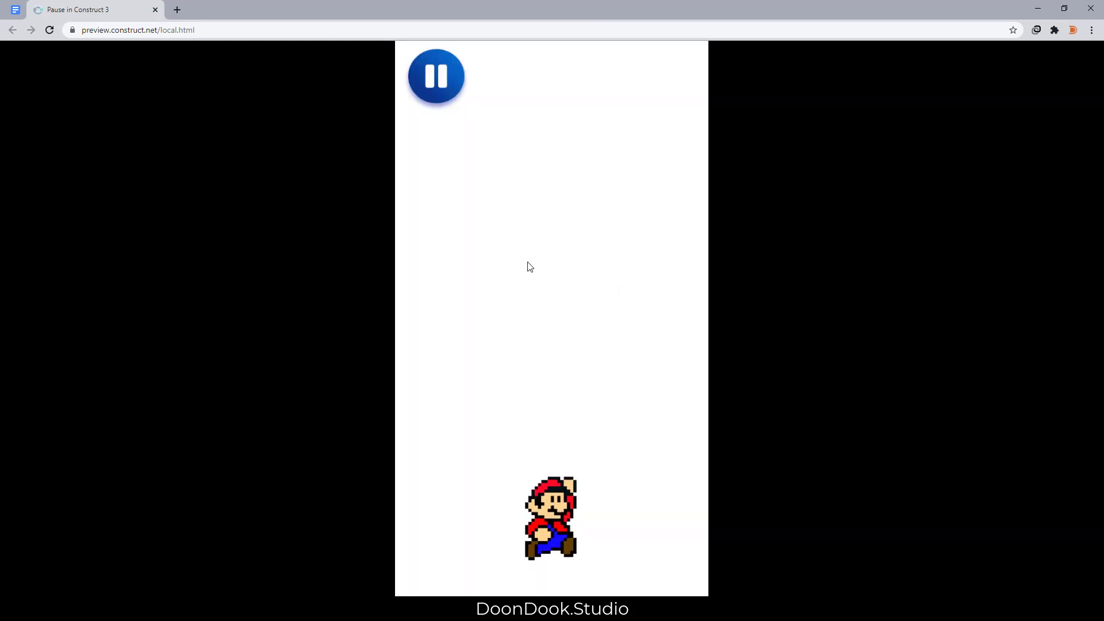
# Step: Restart once more, then twice open the pause popup and close it to resume play
pyautogui.click(438, 62)
pyautogui.click(619, 292)
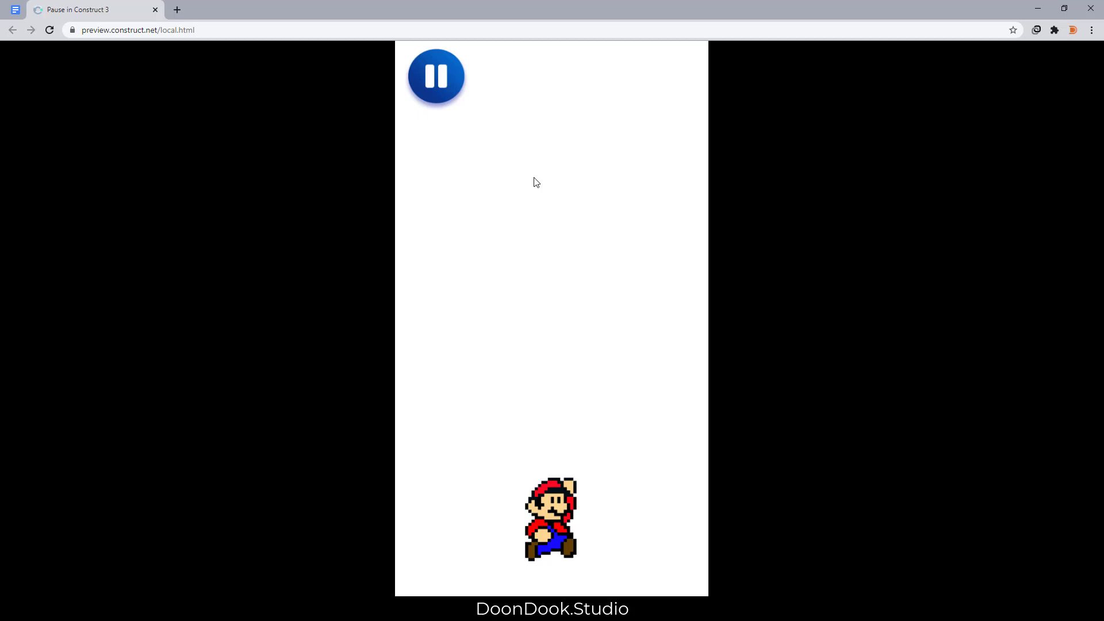
pyautogui.click(454, 85)
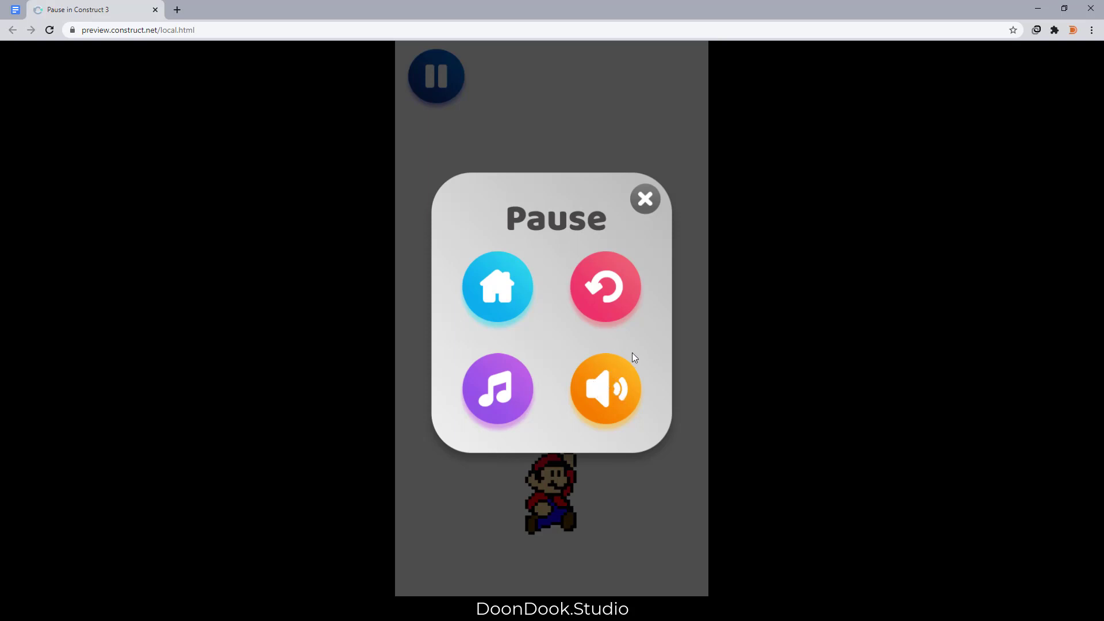
pyautogui.click(646, 199)
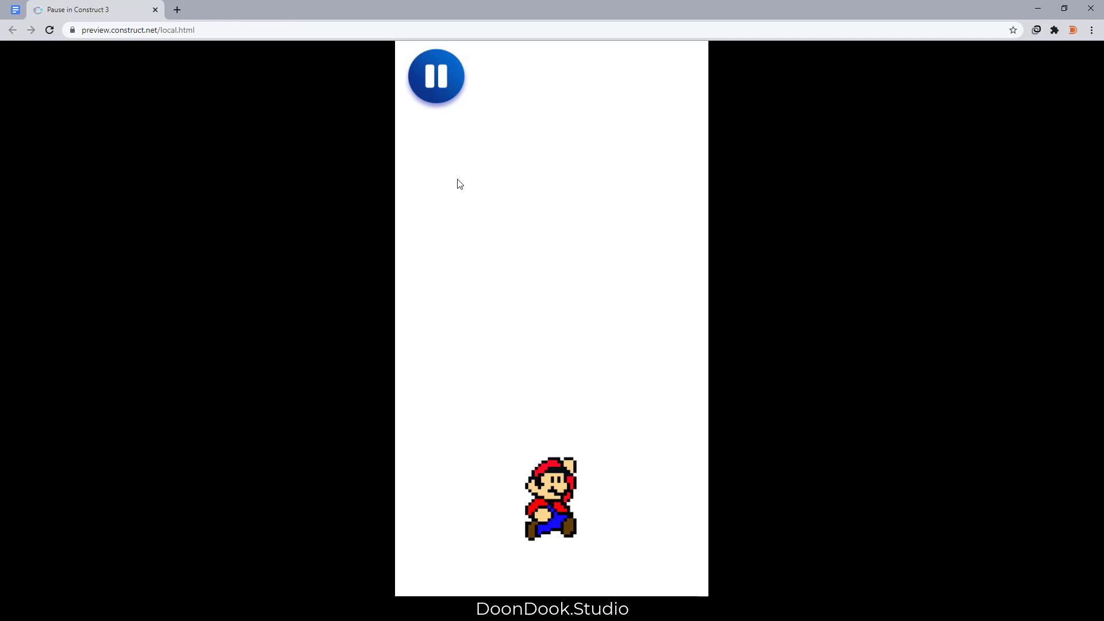
pyautogui.click(430, 72)
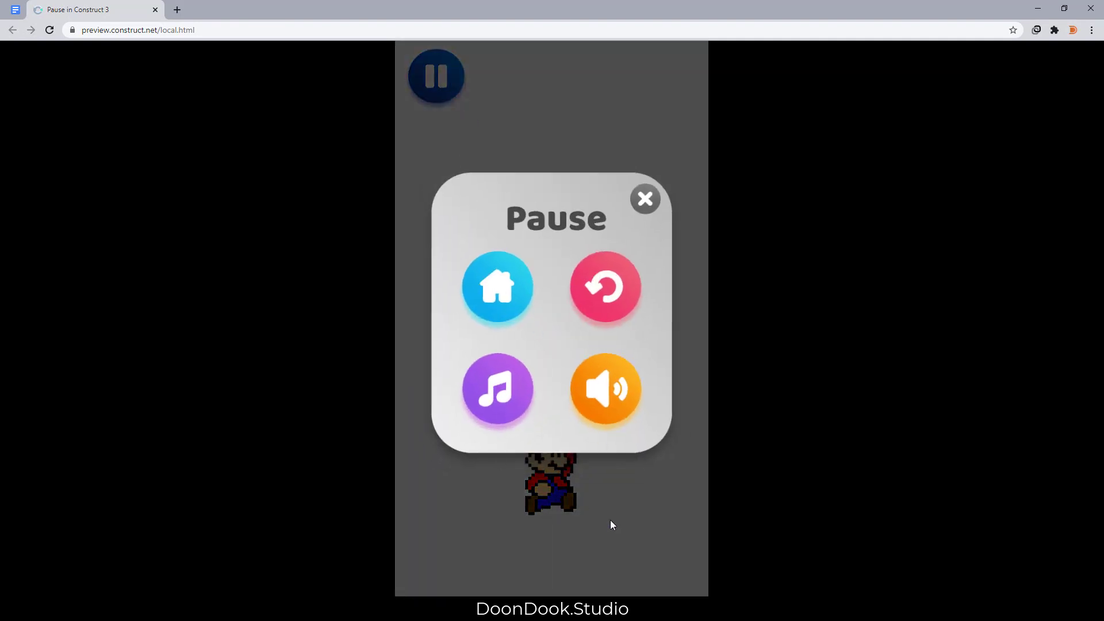
pyautogui.click(646, 203)
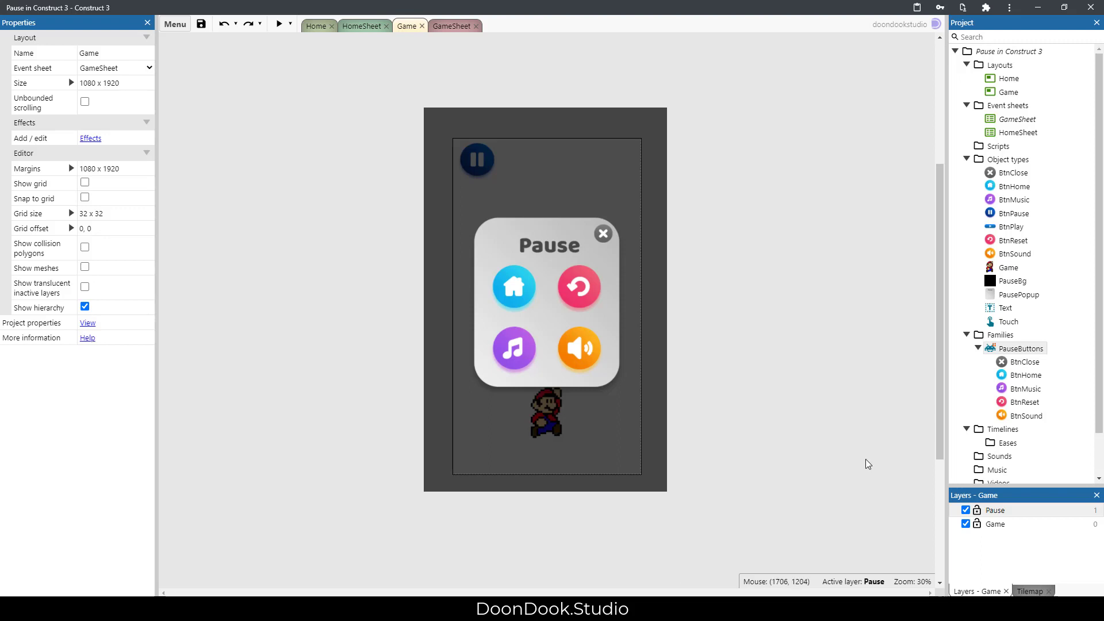
# Step: Switch the active layer between Game and Pause, ending on the Pause layer
pyautogui.click(1001, 523)
pyautogui.click(1003, 511)
pyautogui.click(1000, 523)
pyautogui.click(1000, 511)
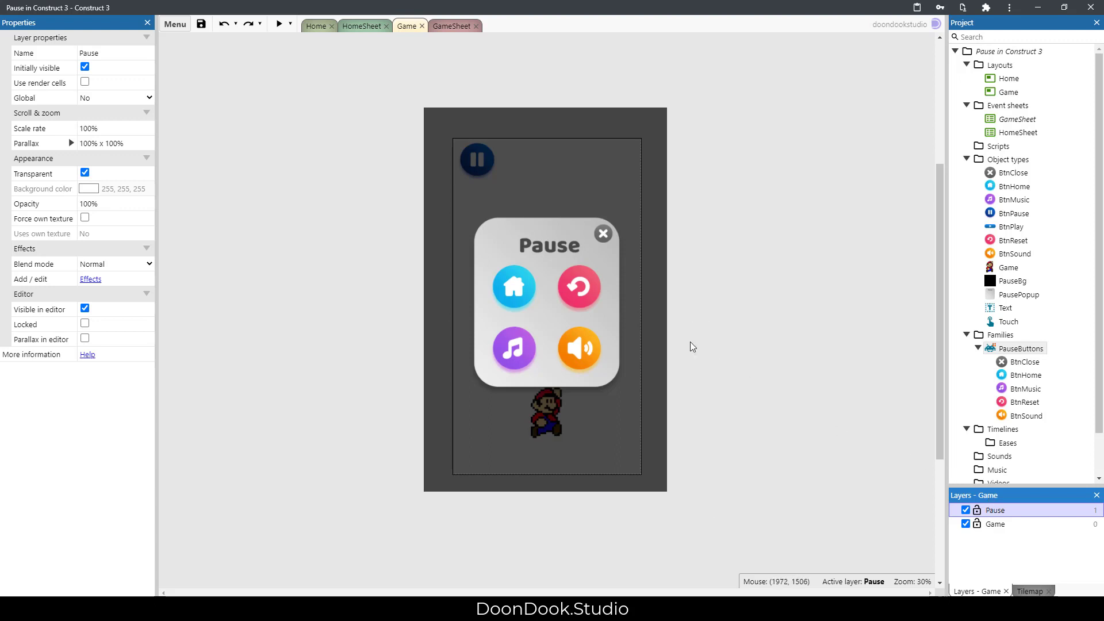
# Step: Inspect the sound, music, home, restart and close buttons, then PausePopup and PauseBg
pyautogui.click(585, 346)
pyautogui.click(518, 345)
pyautogui.click(511, 288)
pyautogui.click(587, 292)
pyautogui.click(604, 237)
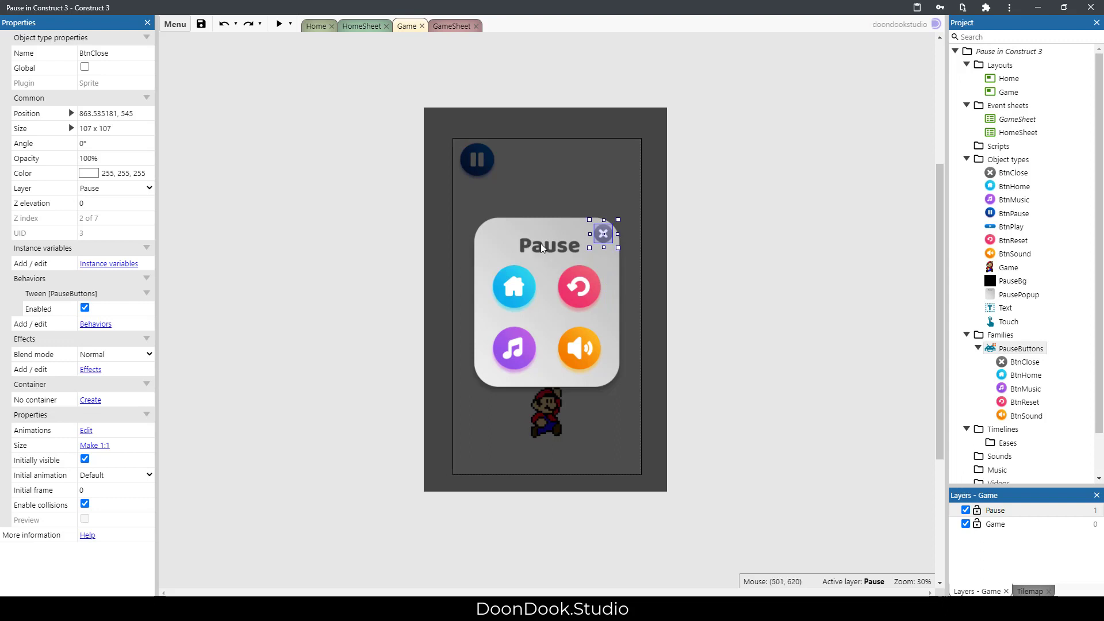
pyautogui.click(541, 248)
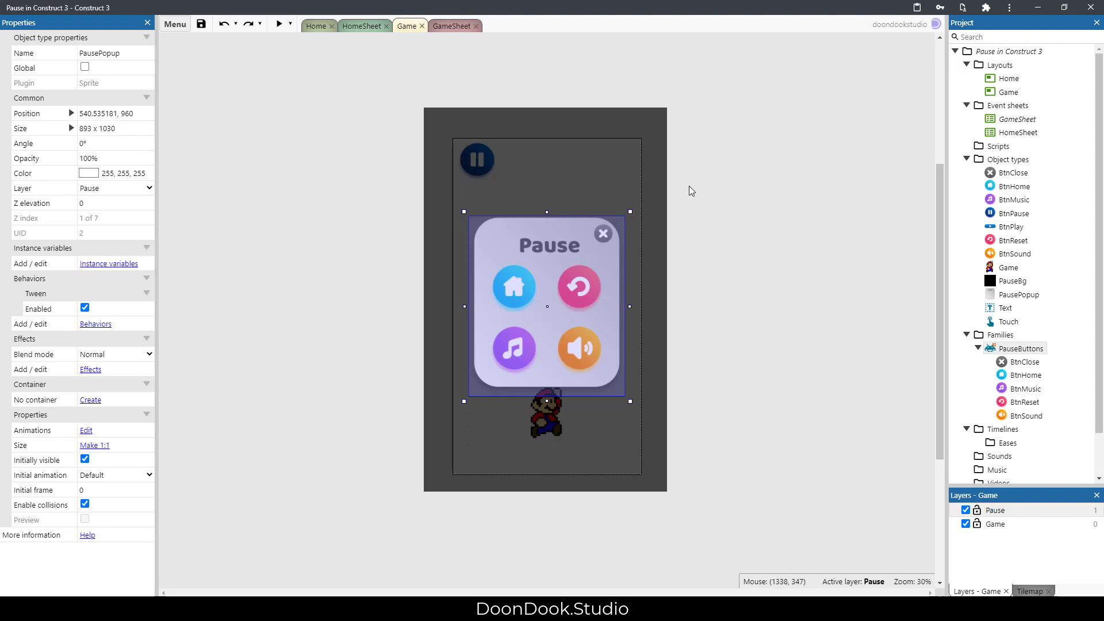
pyautogui.click(514, 161)
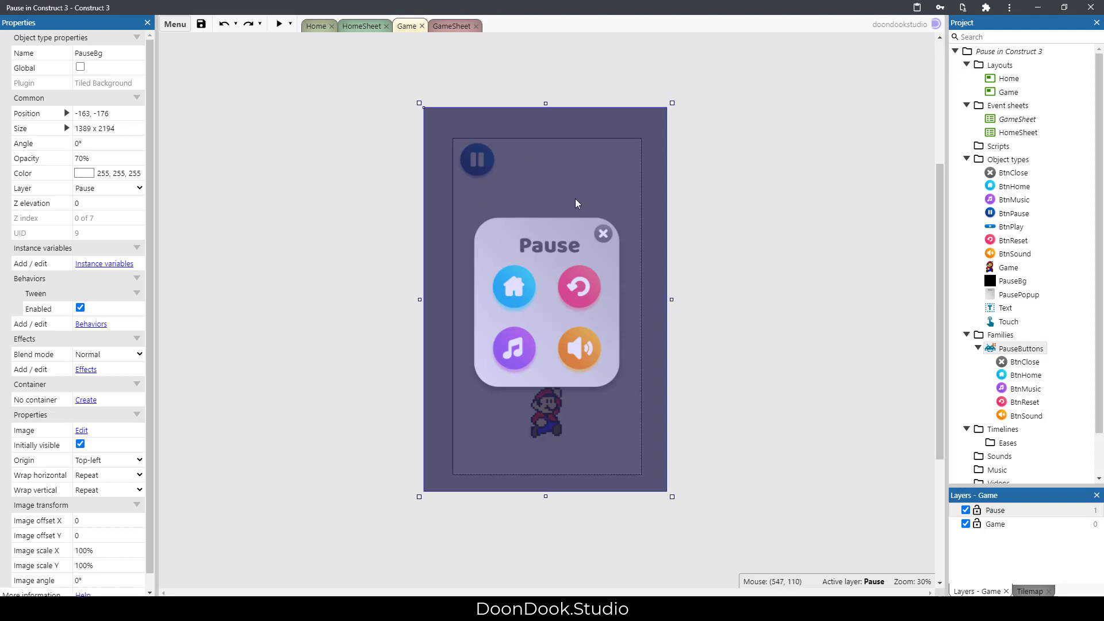
# Step: Select the restart button and the PauseButtons family, leaving the family name unchanged
pyautogui.click(759, 248)
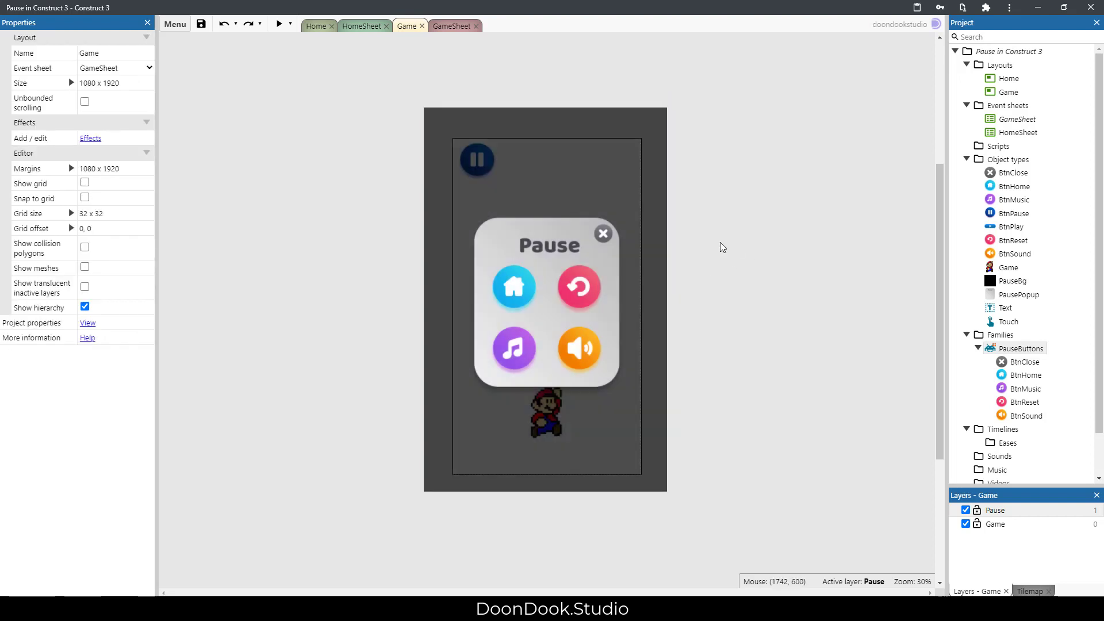
pyautogui.click(576, 280)
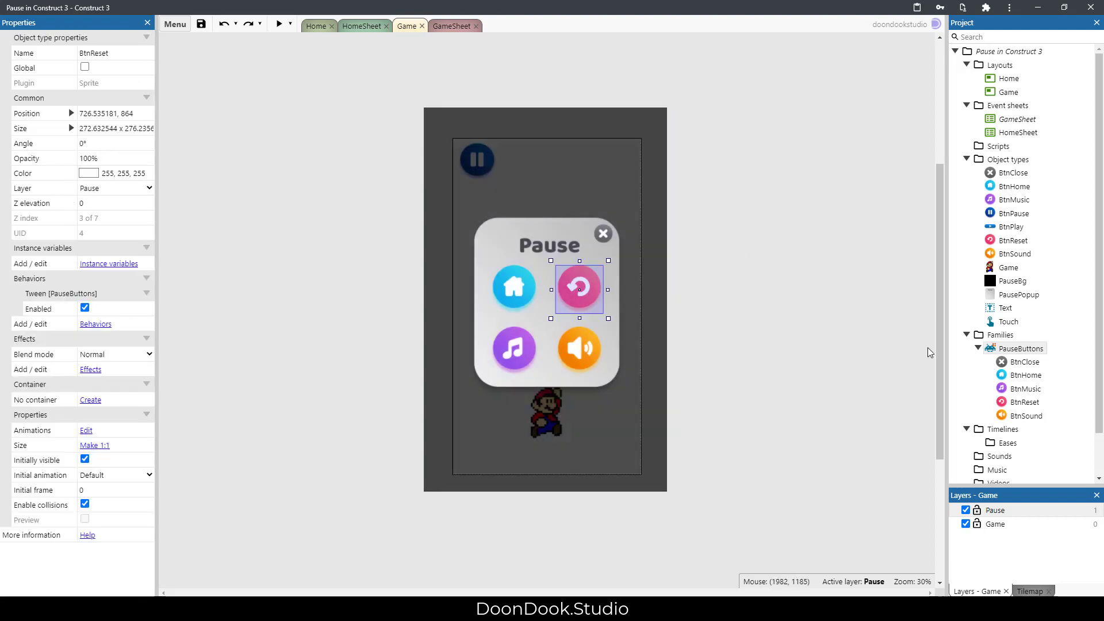
pyautogui.click(1012, 355)
pyautogui.click(1017, 354)
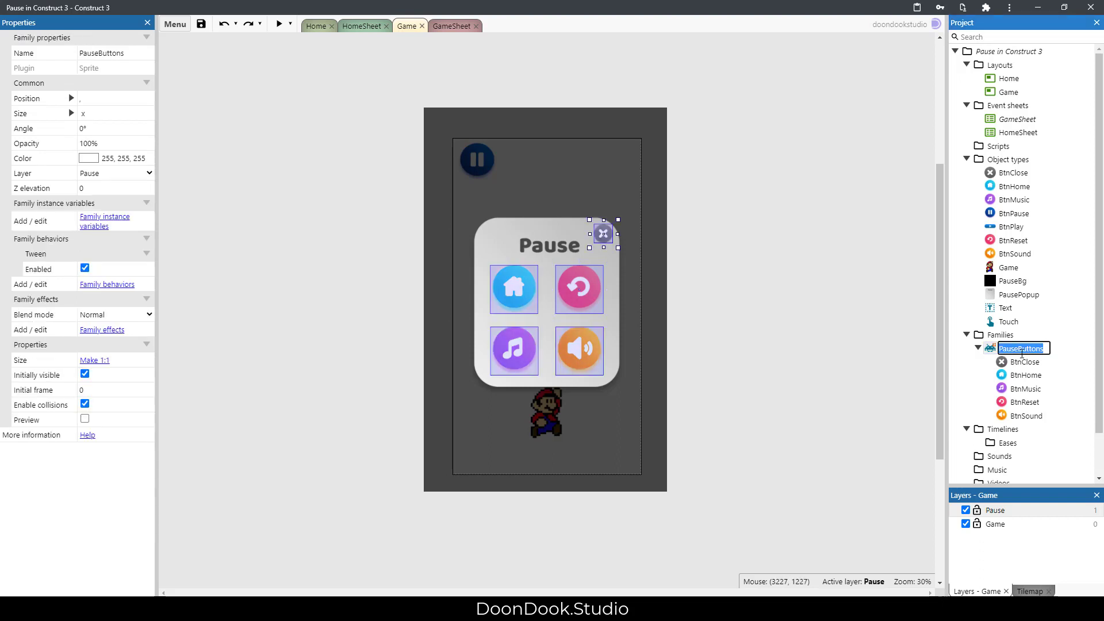
pyautogui.click(991, 353)
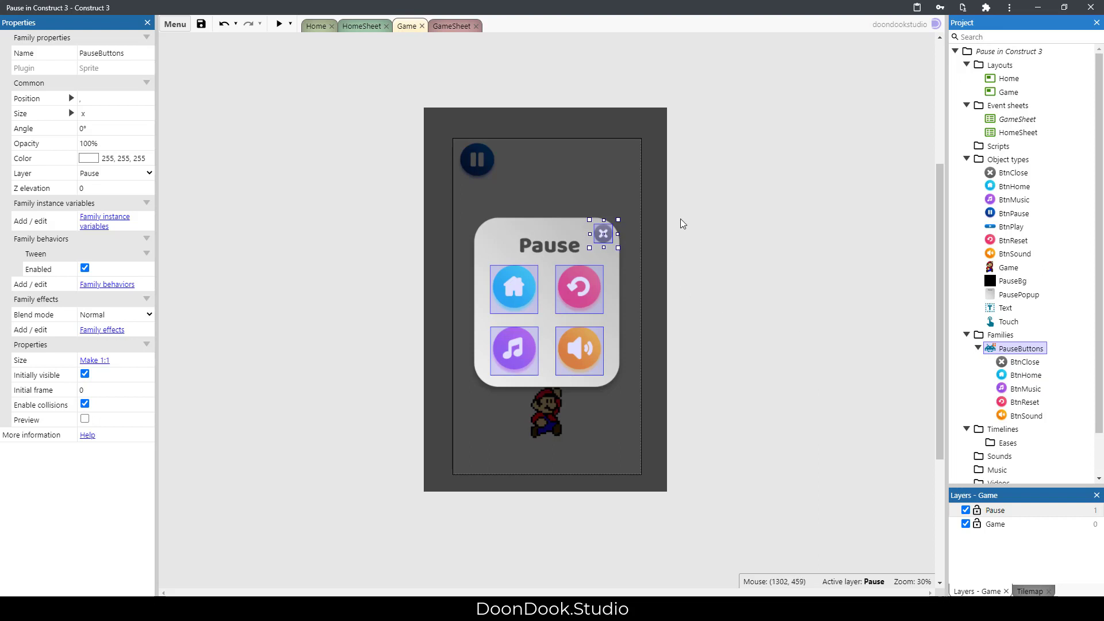
# Step: Select the PausePopup panel, then go to the GameSheet event sheet
pyautogui.click(713, 219)
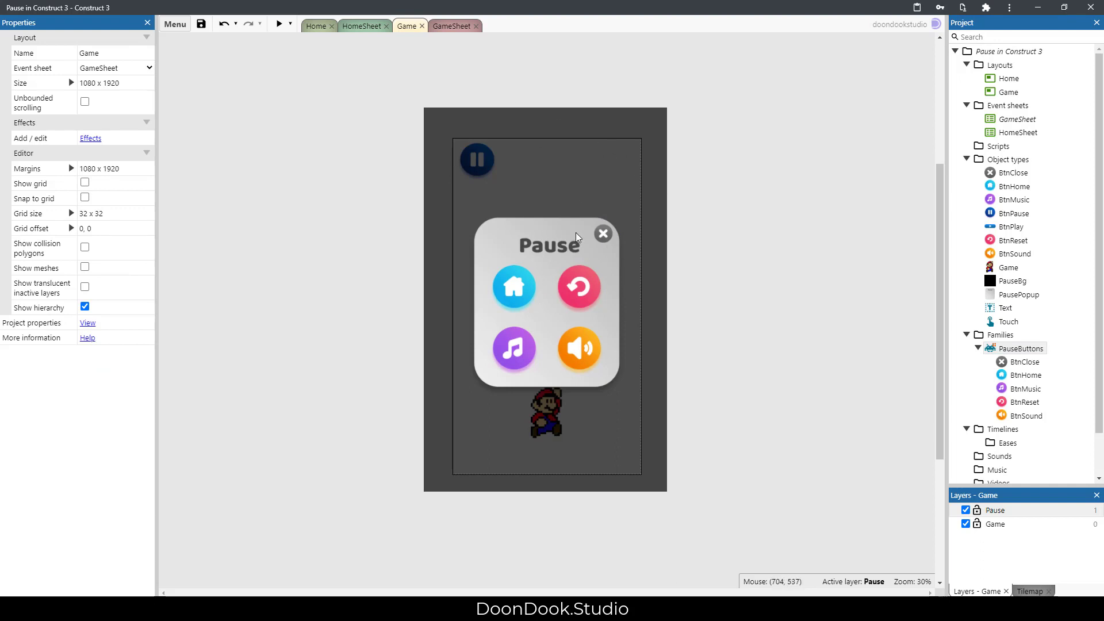
pyautogui.click(546, 251)
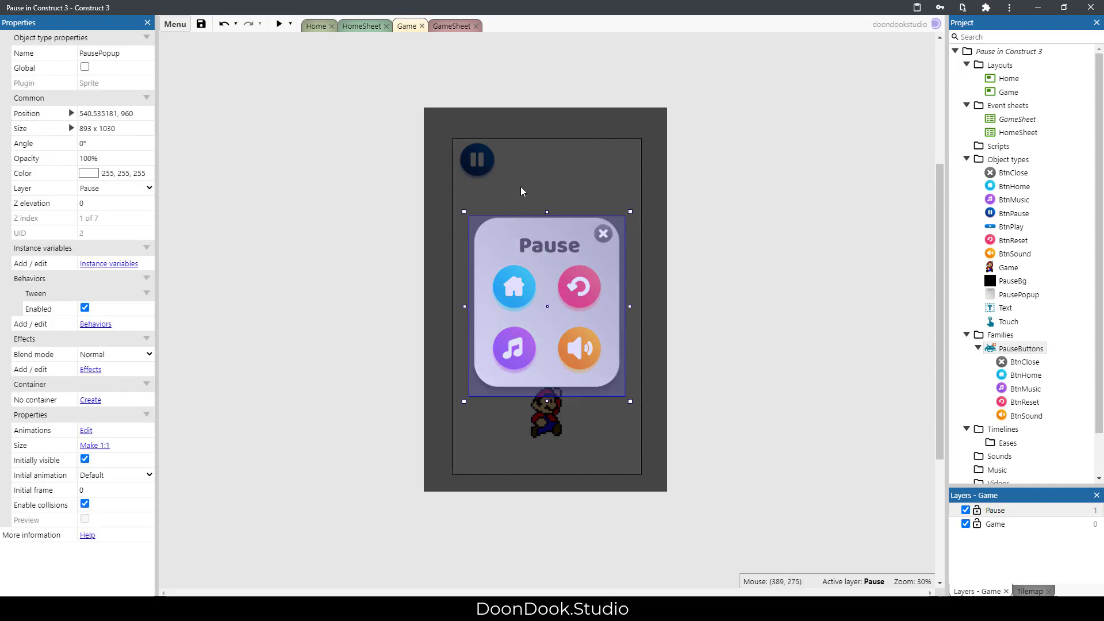
pyautogui.click(451, 28)
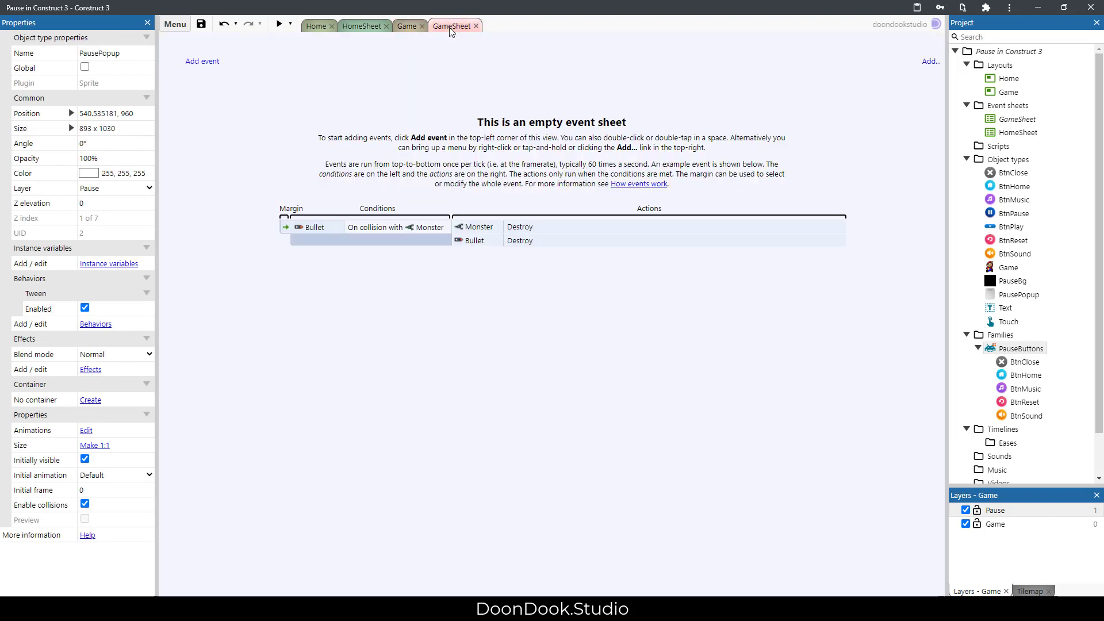
# Step: Add a System On start of layout event
pyautogui.click(202, 61)
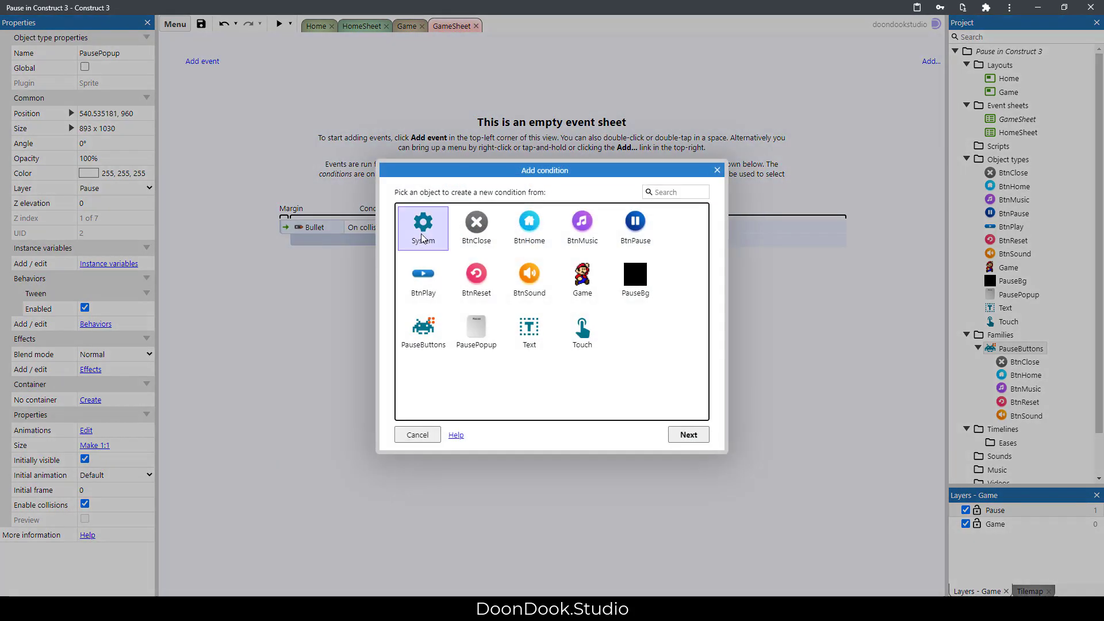
pyautogui.doubleClick(424, 228)
pyautogui.scroll(-5, 506, 288)
pyautogui.scroll(-5, 507, 288)
pyautogui.doubleClick(448, 370)
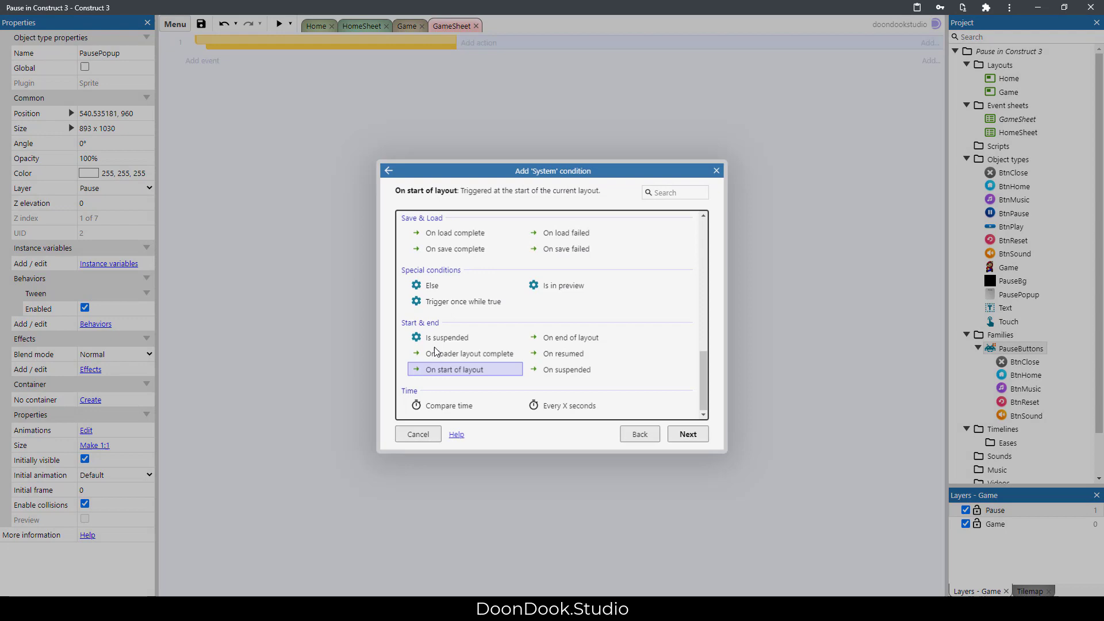
pyautogui.click(320, 44)
# Step: Add a System For each PauseButtons sub-event under it
pyautogui.press('s')
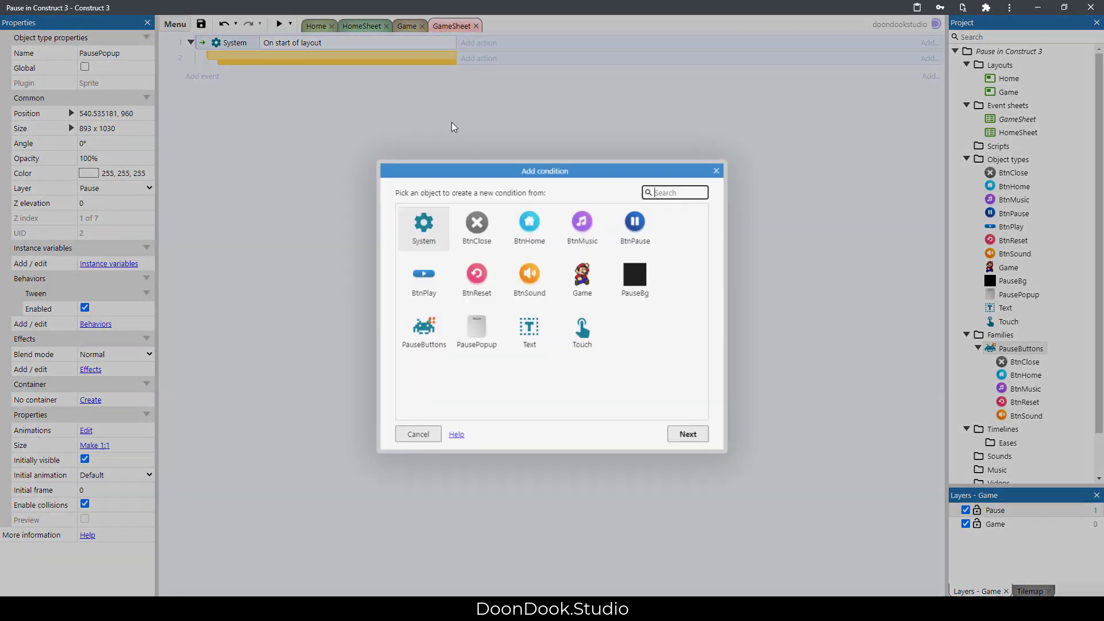
pyautogui.doubleClick(423, 227)
pyautogui.scroll(-3, 545, 299)
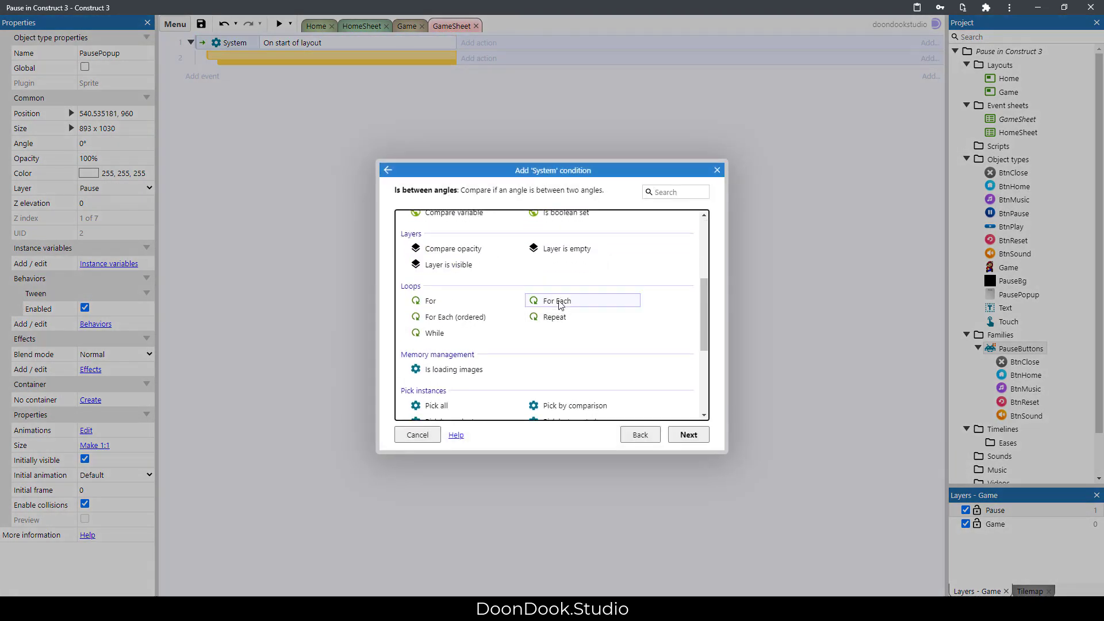
pyautogui.doubleClick(544, 299)
pyautogui.click(560, 243)
pyautogui.click(463, 249)
pyautogui.click(654, 440)
# Step: Give the loop a PausePopup Add child PauseButtons action, then return to the Game layout
pyautogui.click(477, 59)
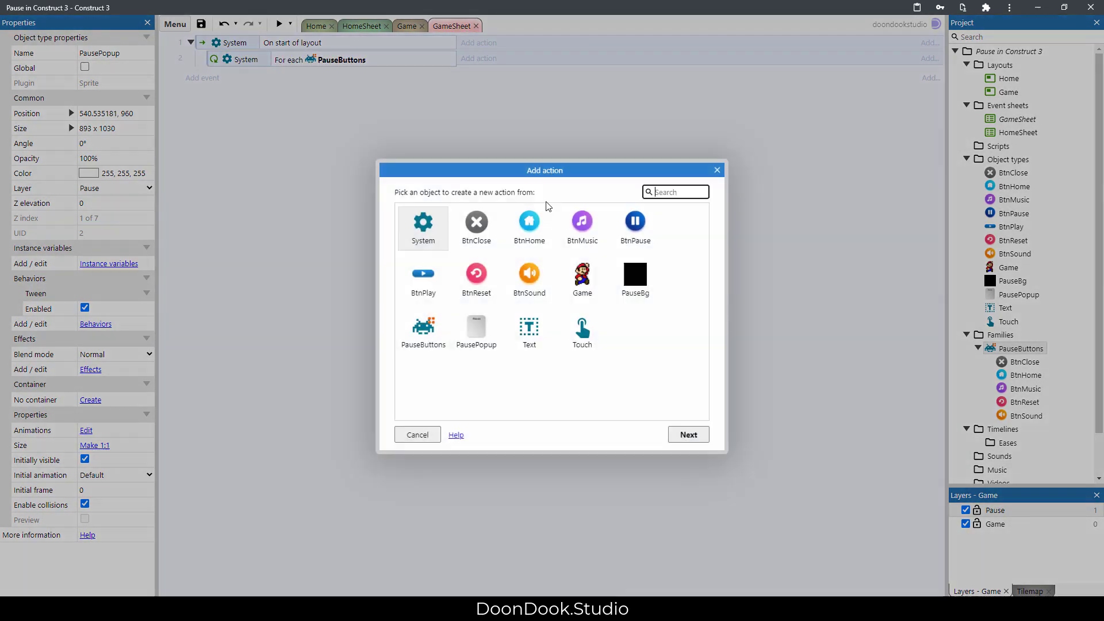
pyautogui.doubleClick(476, 332)
pyautogui.write('add')
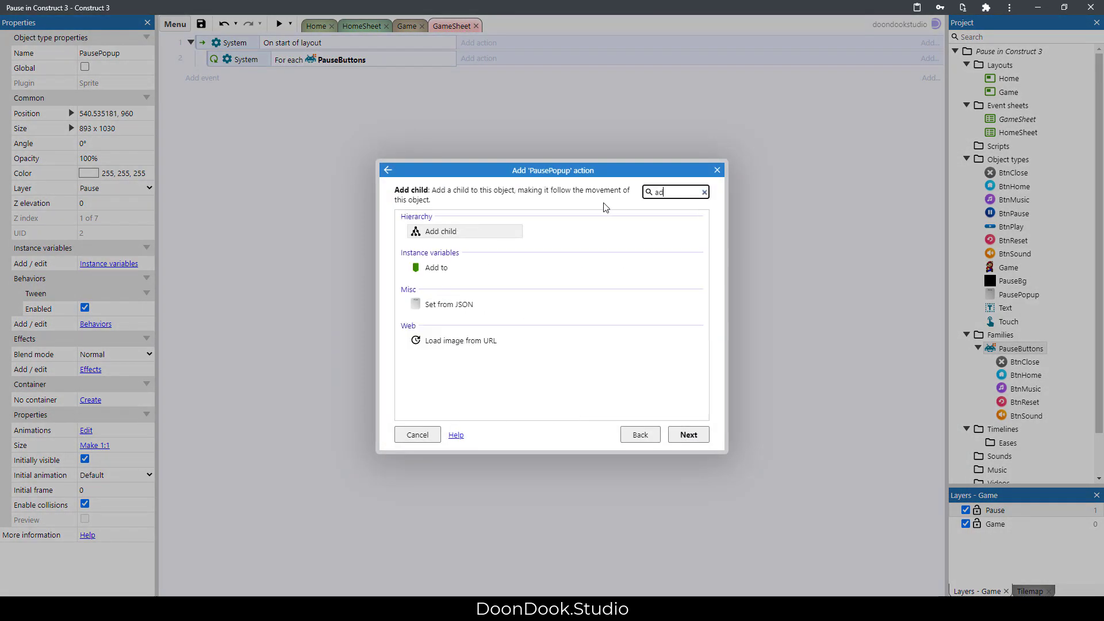
pyautogui.doubleClick(443, 242)
pyautogui.click(588, 248)
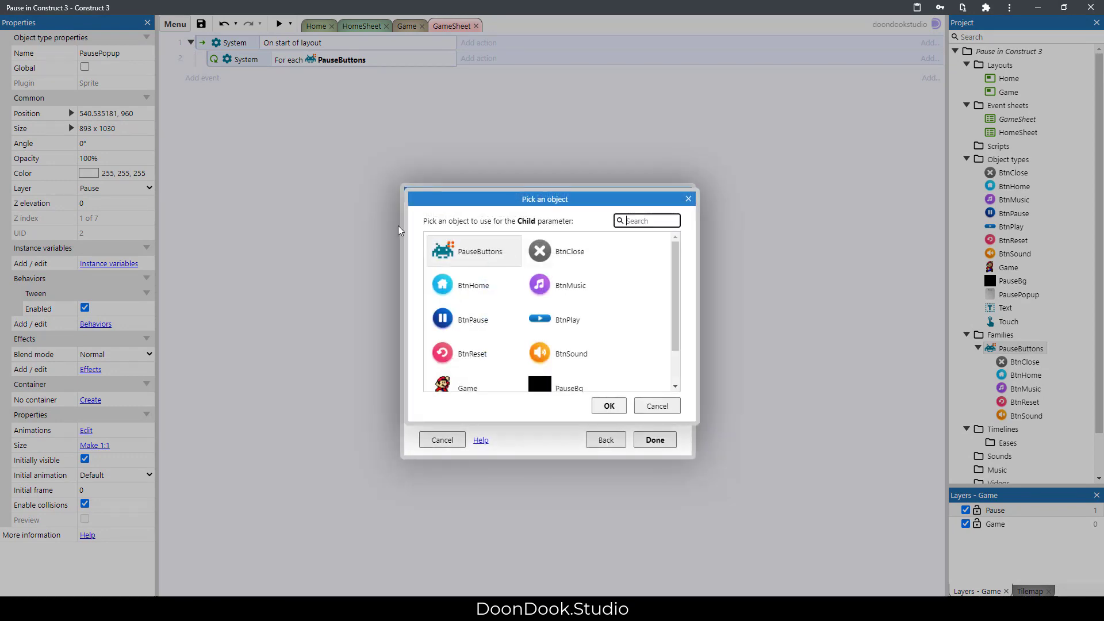
pyautogui.doubleClick(479, 251)
pyautogui.click(644, 440)
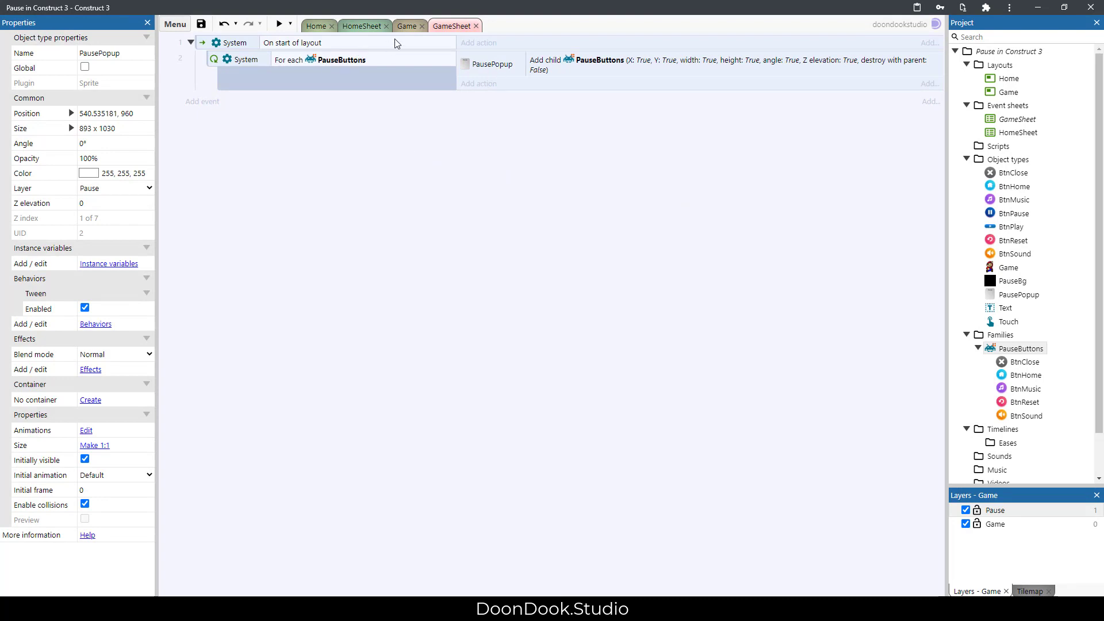
pyautogui.click(409, 26)
pyautogui.click(717, 182)
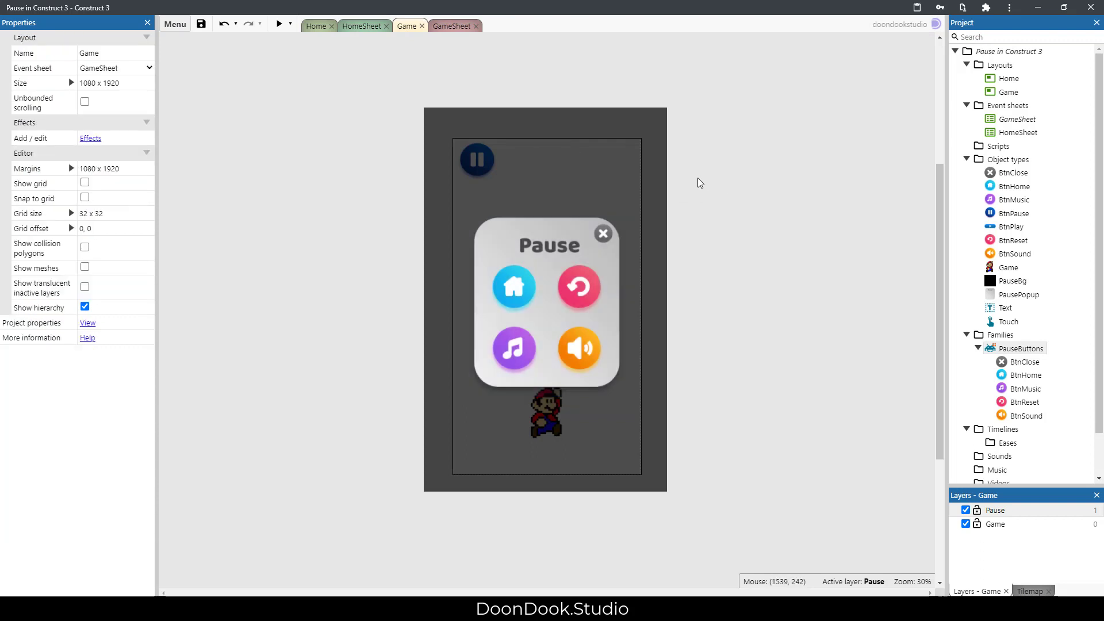
# Step: Add a blank sub-event under On start of layout that sets PausePopup scale to 0
pyautogui.click(451, 26)
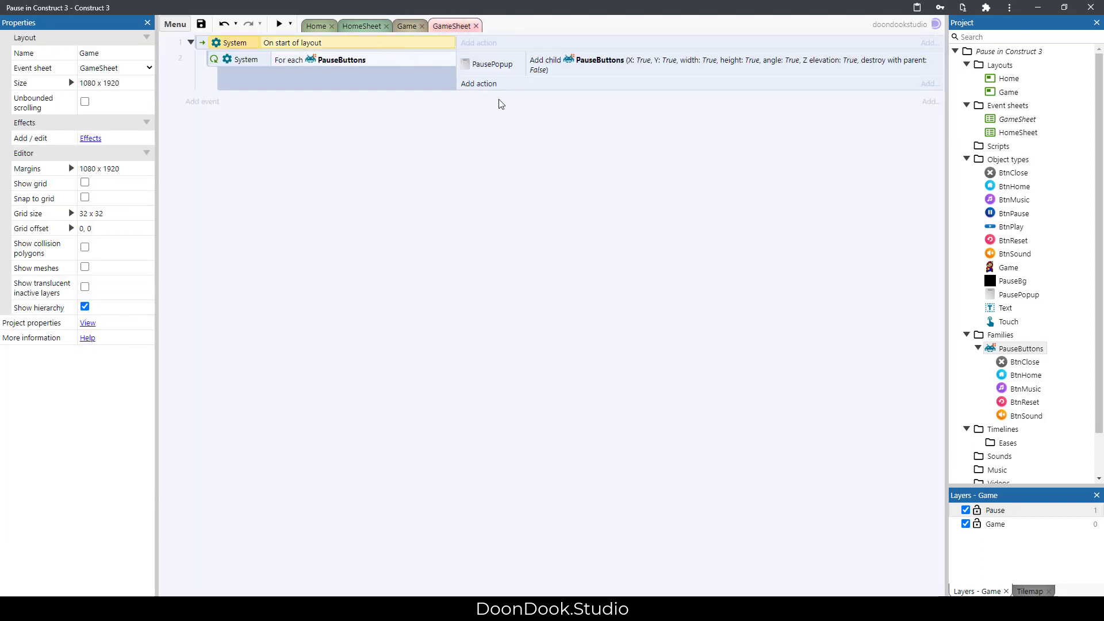
pyautogui.press('b')
pyautogui.click(483, 100)
pyautogui.doubleClick(475, 327)
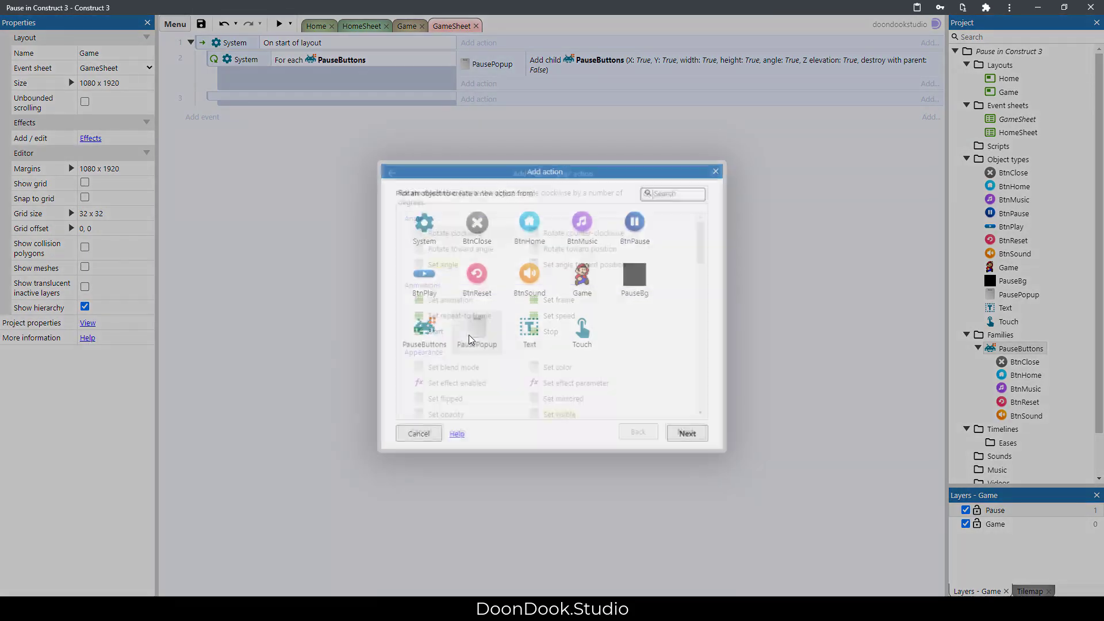
pyautogui.write('sca')
pyautogui.doubleClick(440, 231)
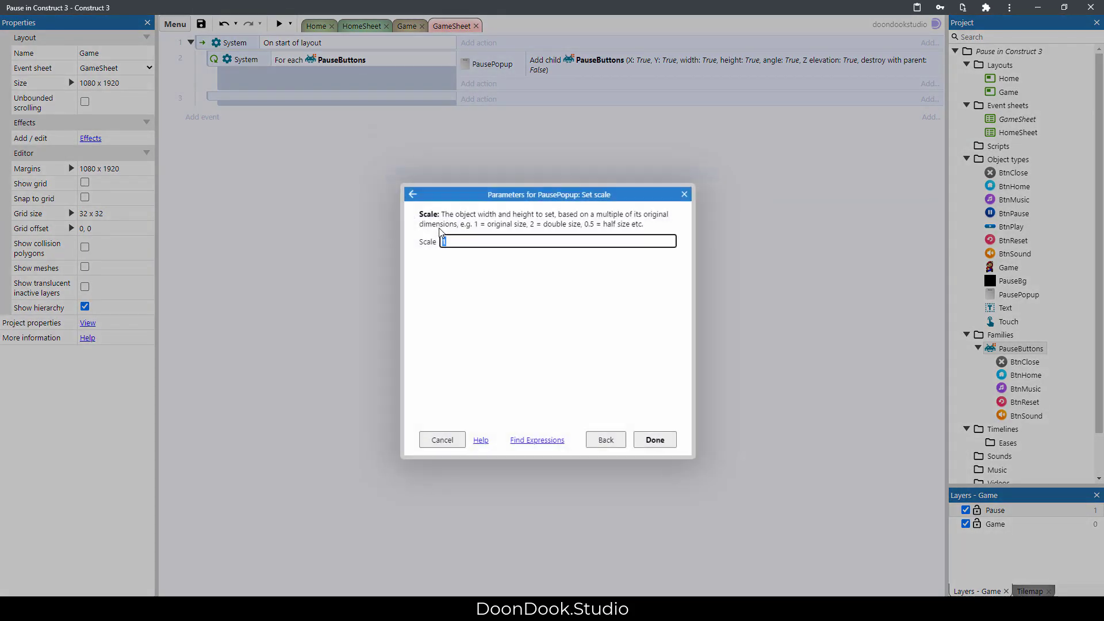
pyautogui.press('Return')
pyautogui.doubleClick(572, 101)
pyautogui.write('0')
pyautogui.press('Return')
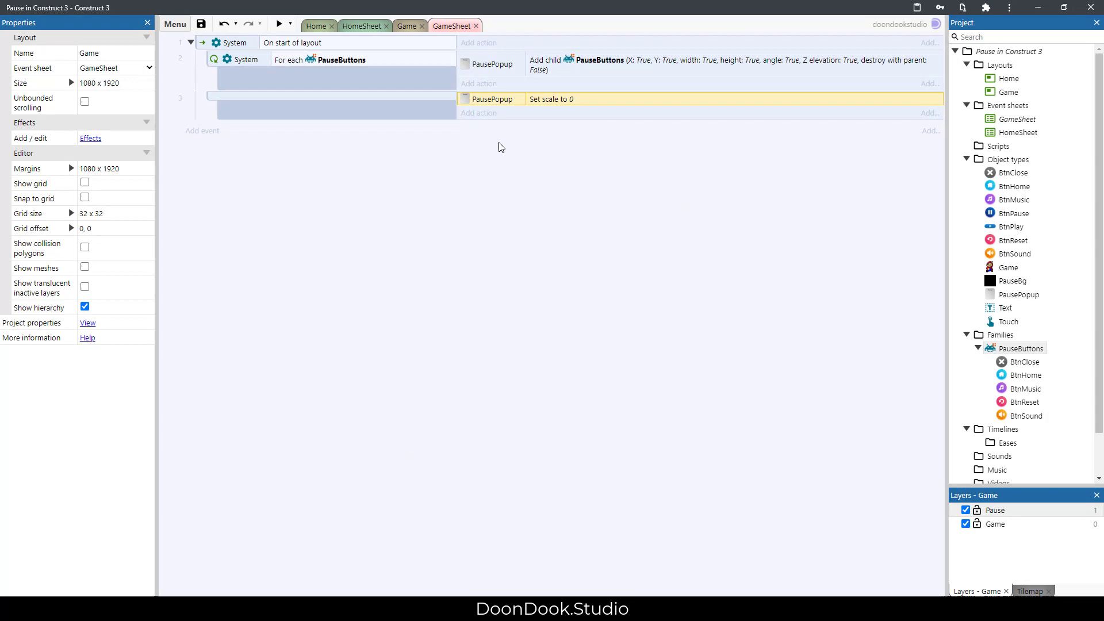
# Step: Add a PauseBg Set opacity 0 action to the same sub-event
pyautogui.click(481, 113)
pyautogui.doubleClick(637, 282)
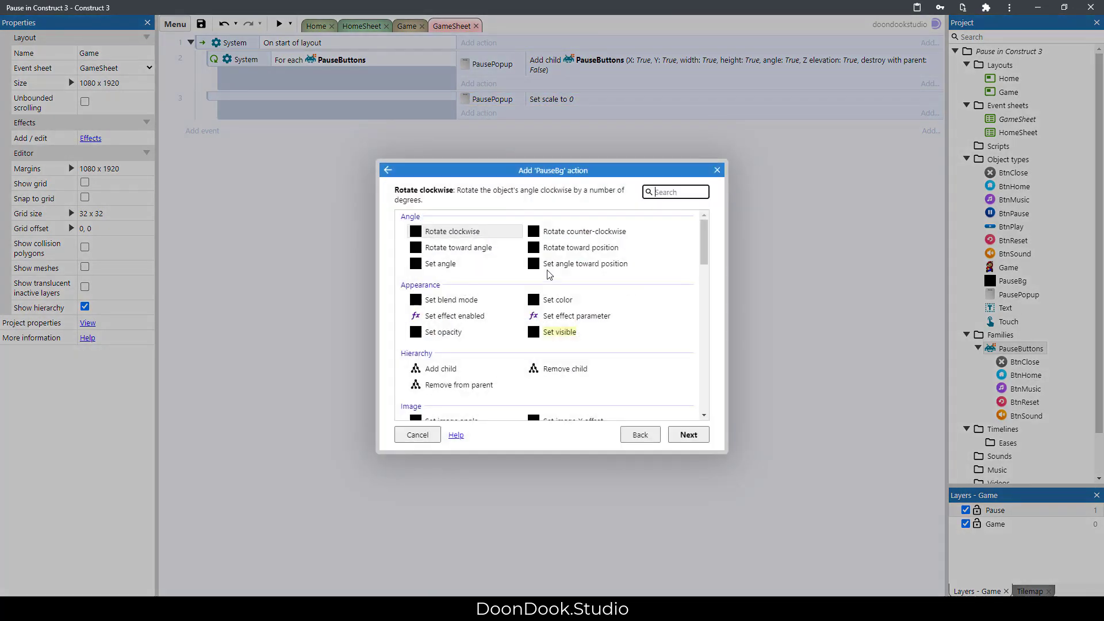
pyautogui.write('op')
pyautogui.doubleClick(450, 233)
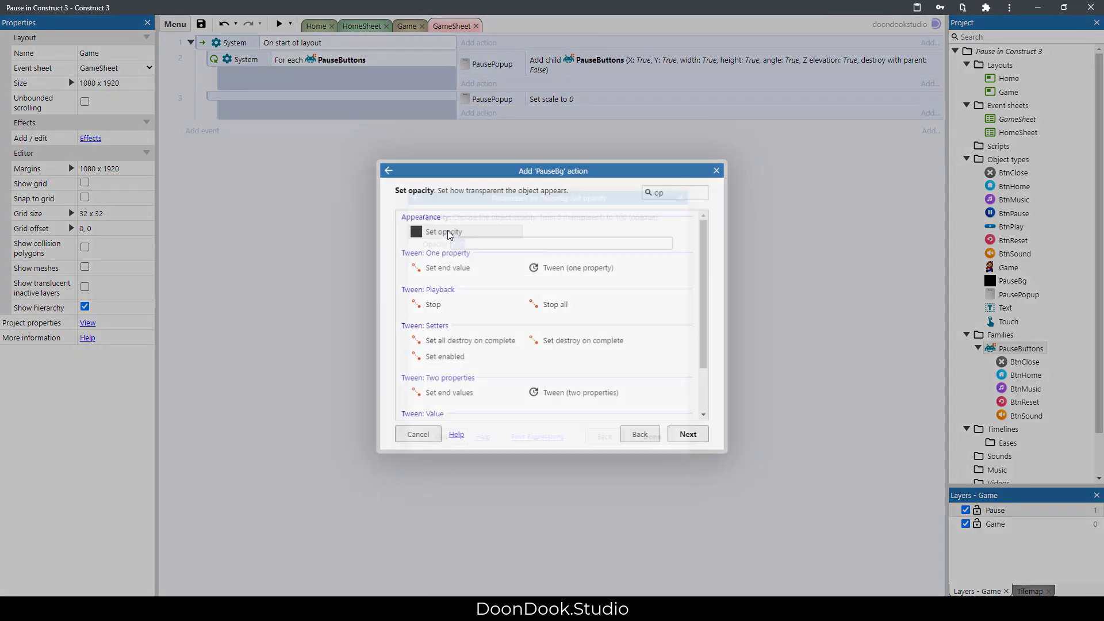
pyautogui.write('0')
pyautogui.press('Return')
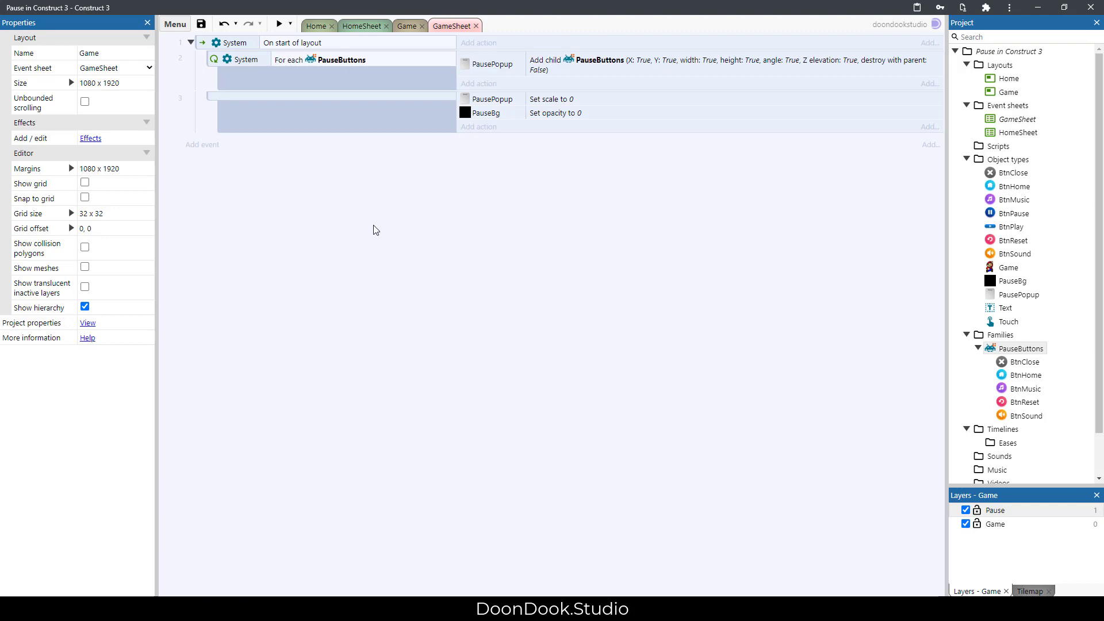
pyautogui.rightClick(321, 197)
# Step: Create the global variable Pause with type Boolean, initial value false
pyautogui.click(359, 290)
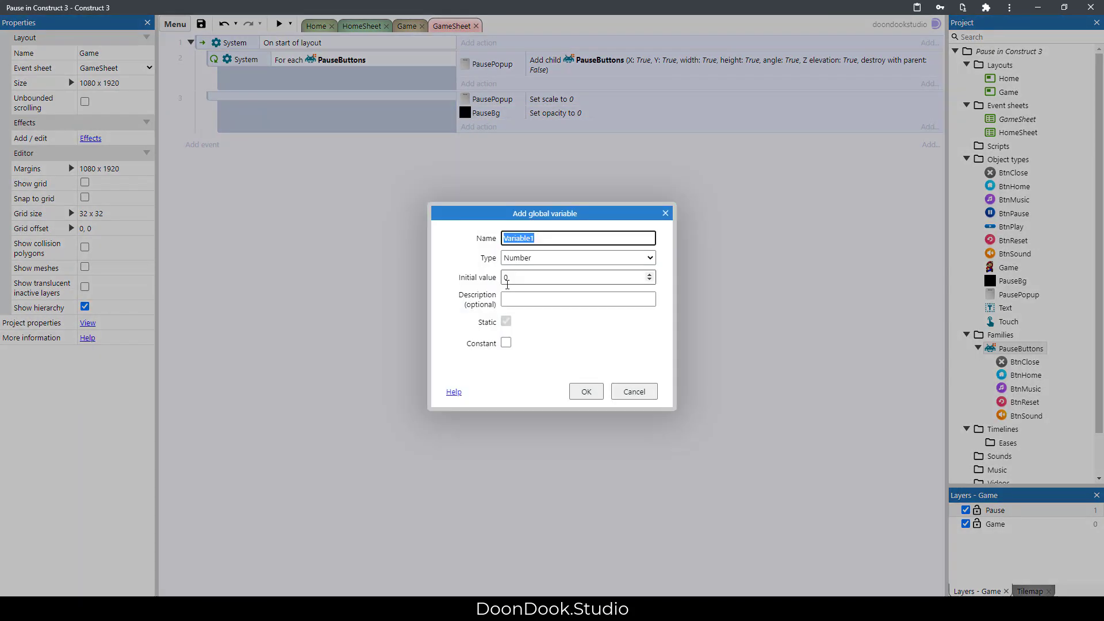
pyautogui.write('Paua')
pyautogui.write('e')
pyautogui.click(519, 258)
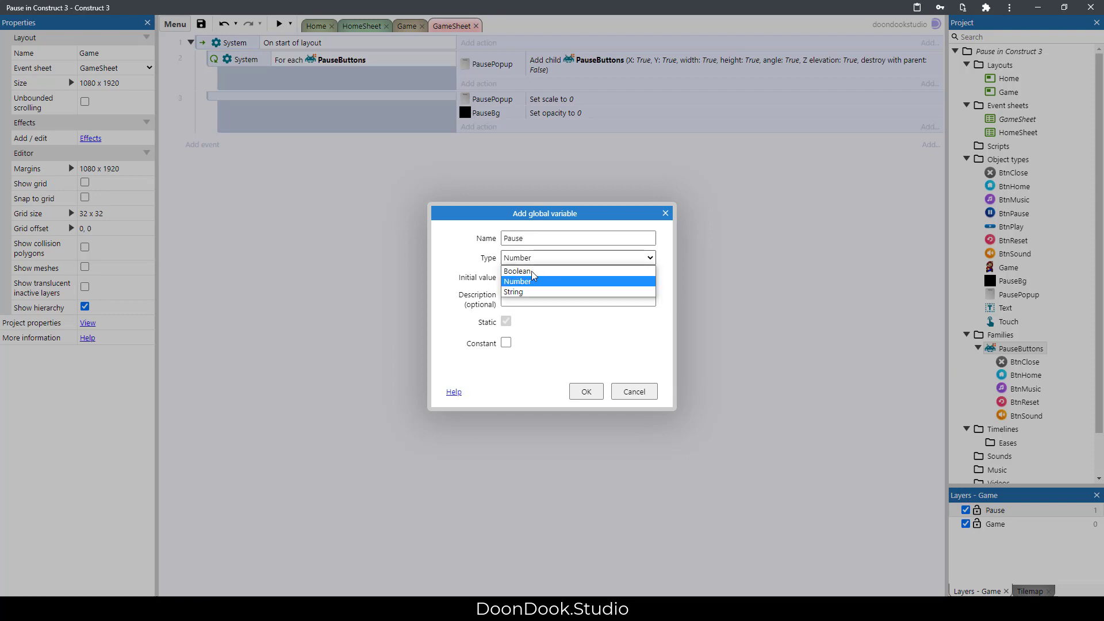
pyautogui.click(519, 270)
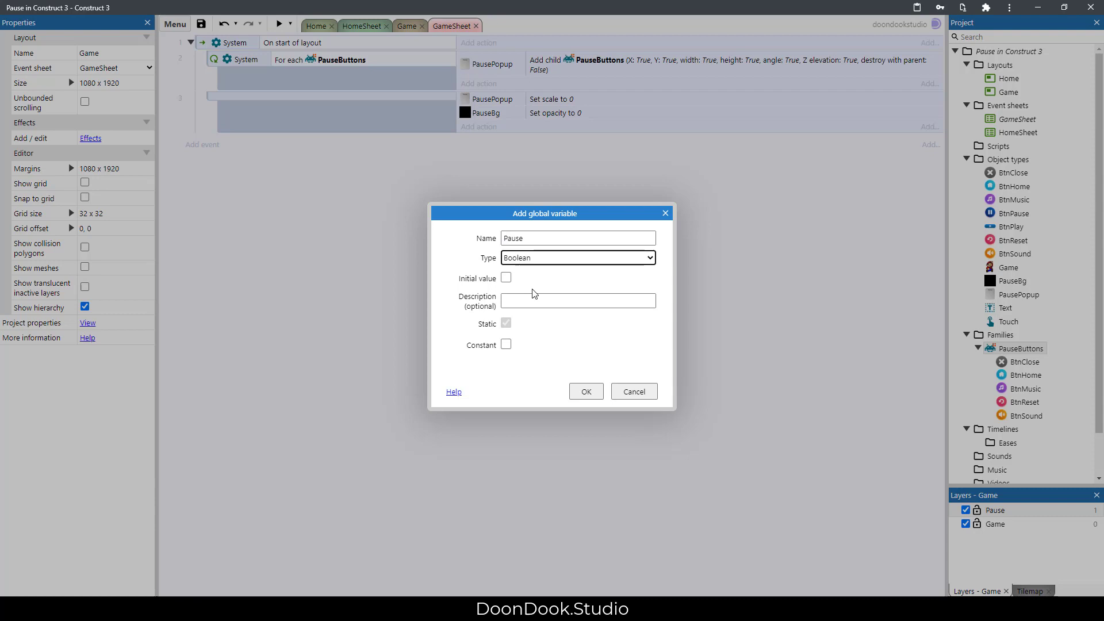
pyautogui.click(585, 392)
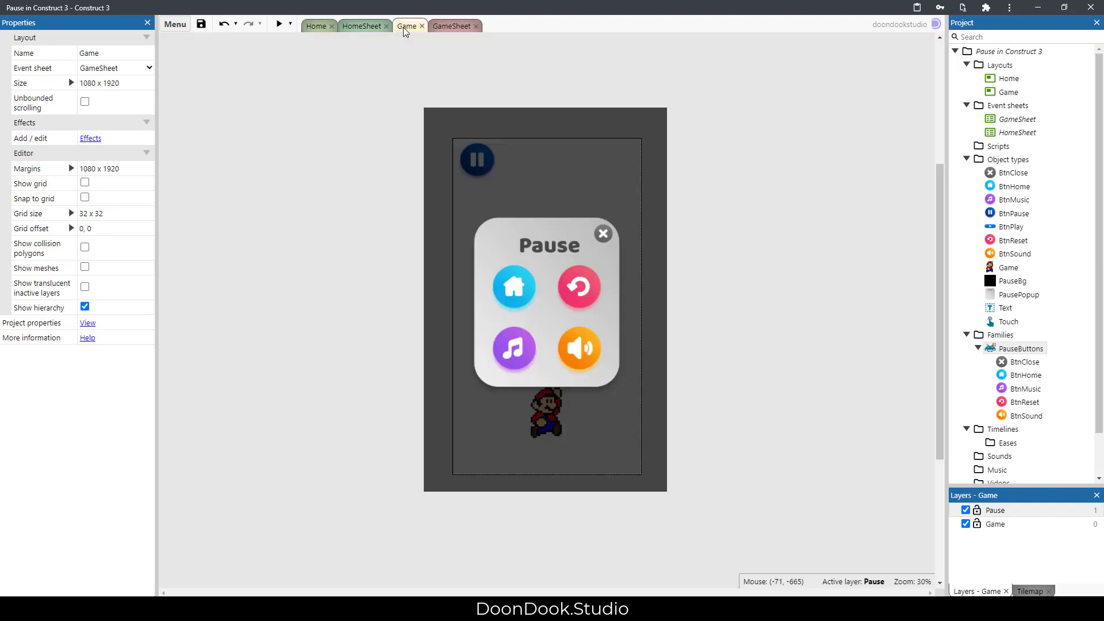
pyautogui.click(406, 27)
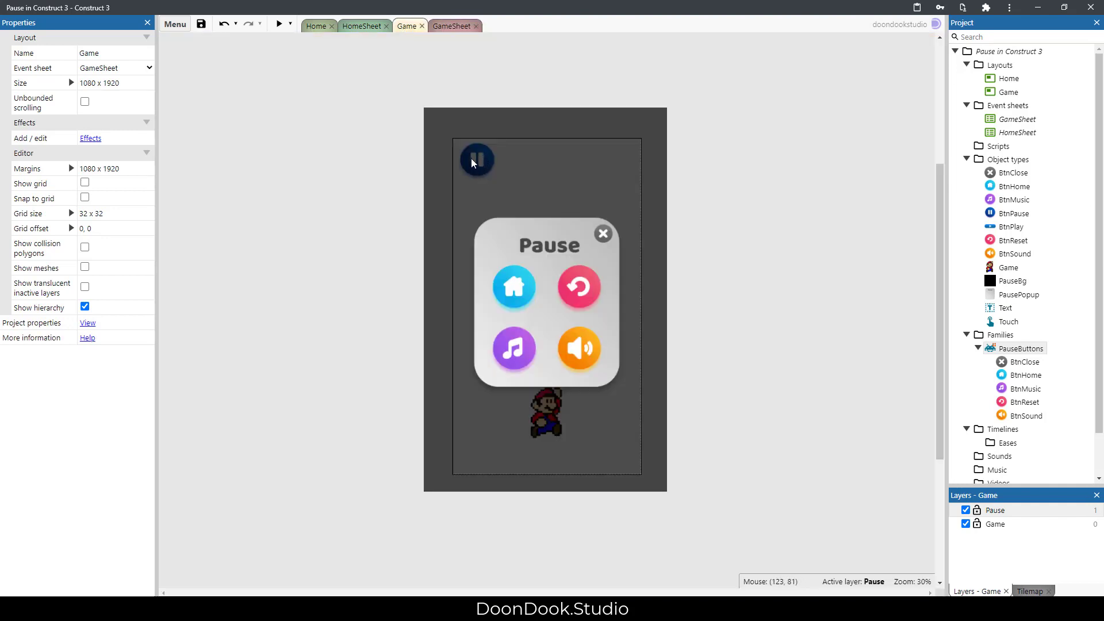
pyautogui.click(451, 26)
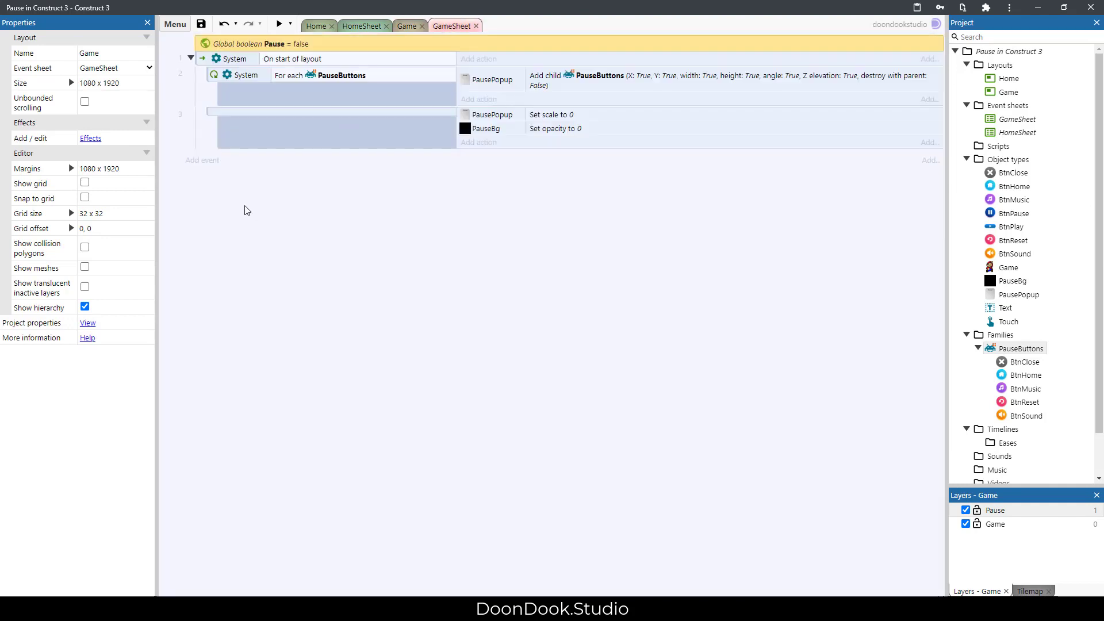
# Step: Add a Touch On any touch end event with an Is touching BtnPause sub-event
pyautogui.click(204, 160)
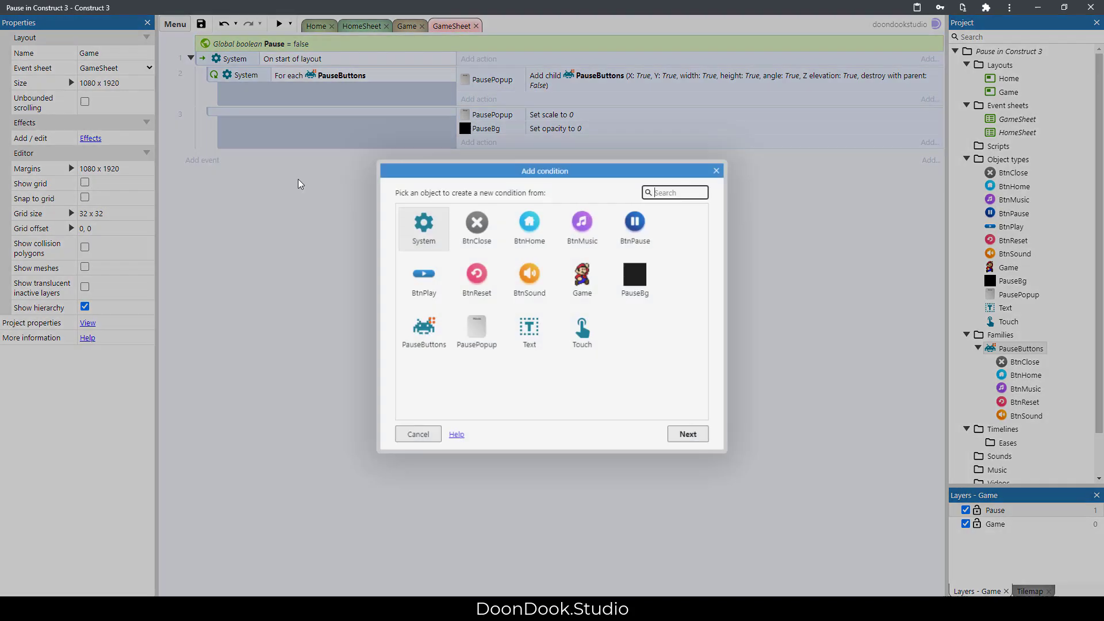
pyautogui.doubleClick(581, 336)
pyautogui.doubleClick(457, 383)
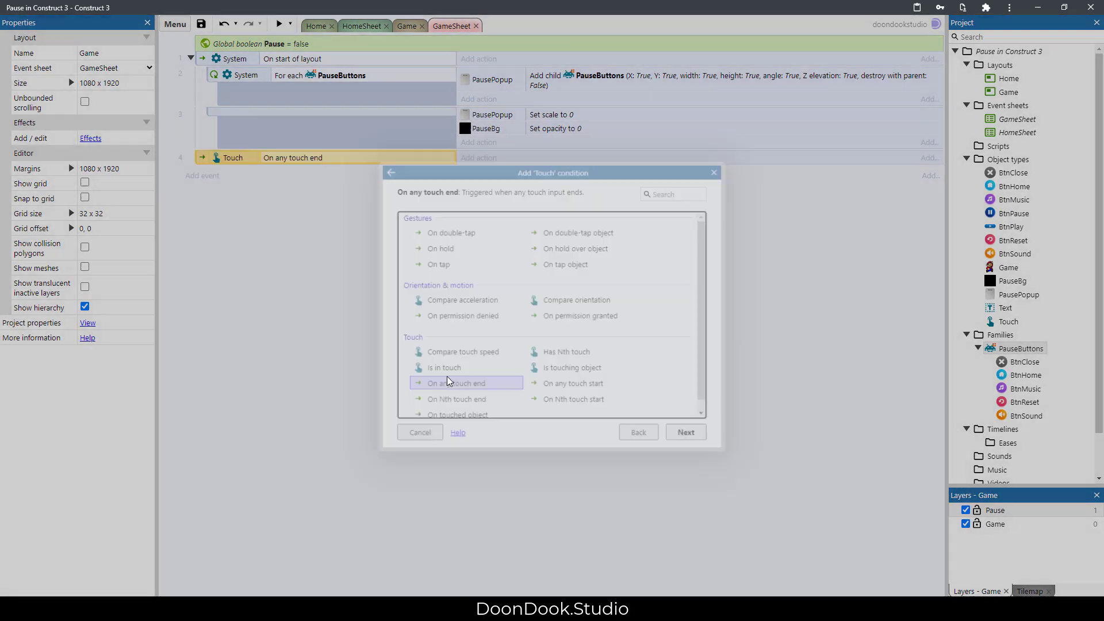
pyautogui.doubleClick(368, 175)
pyautogui.doubleClick(598, 334)
pyautogui.doubleClick(575, 284)
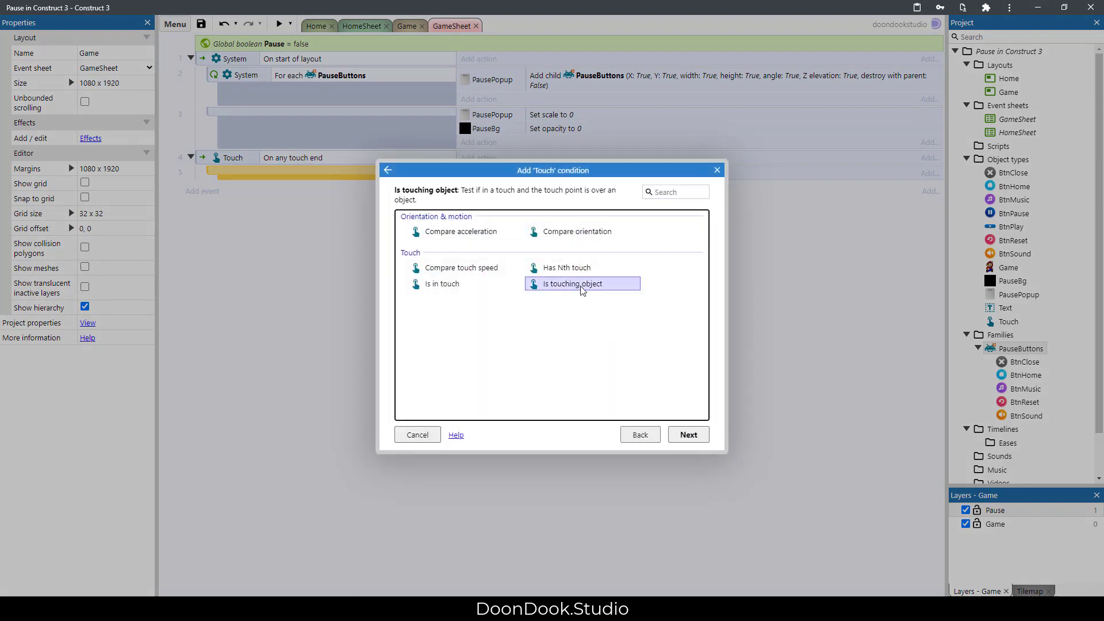
pyautogui.click(485, 320)
pyautogui.click(609, 405)
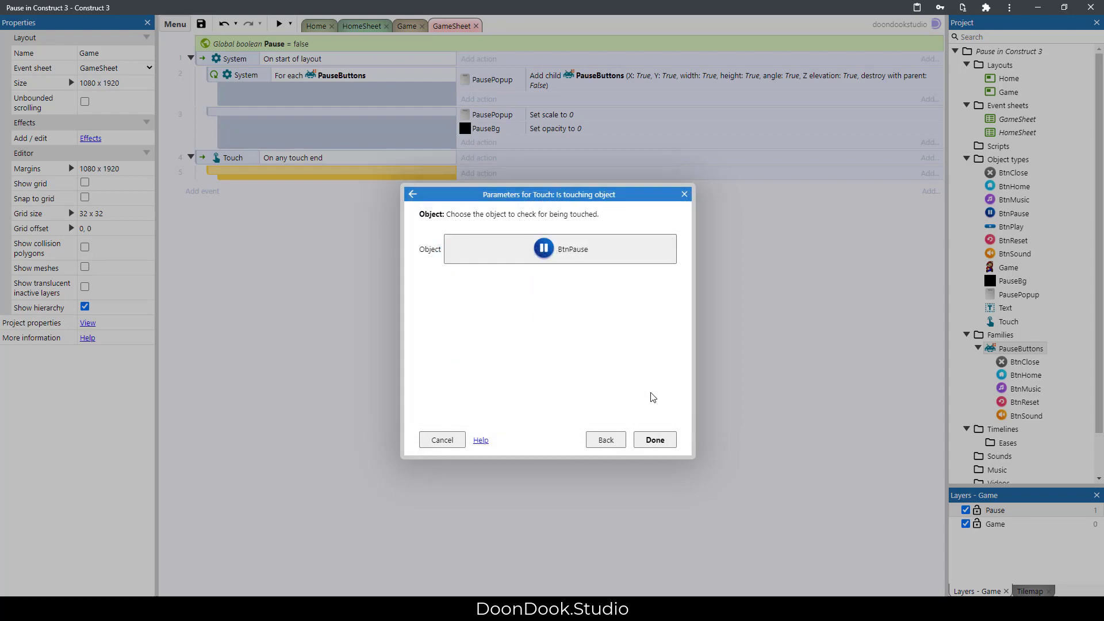
pyautogui.click(655, 441)
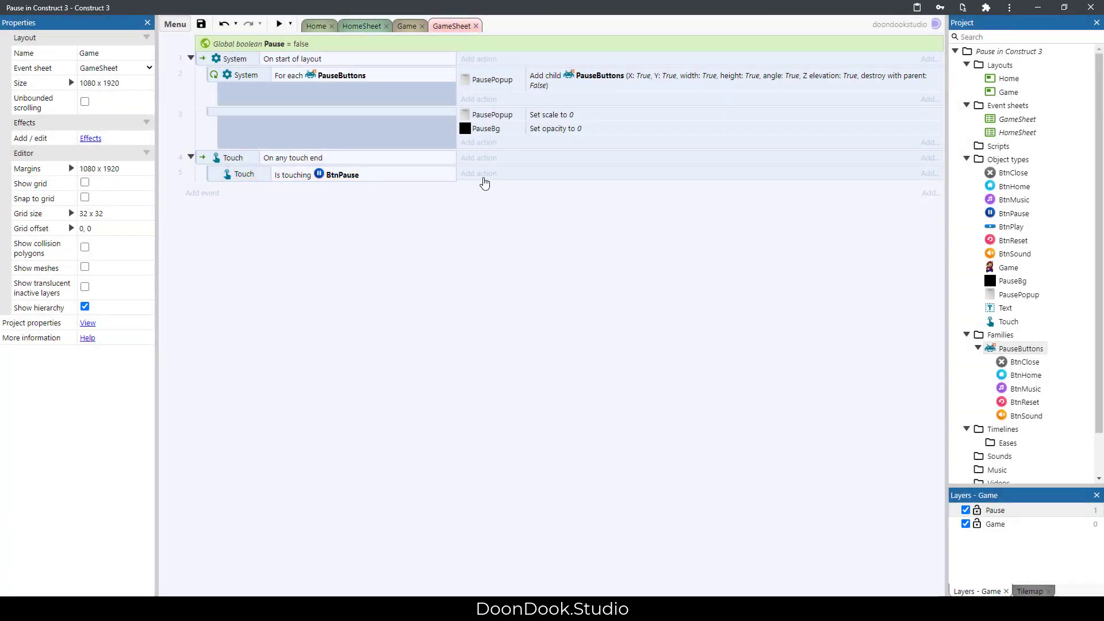
# Step: Make the BtnPause sub-event set the boolean Pause to True
pyautogui.click(485, 183)
pyautogui.doubleClick(424, 240)
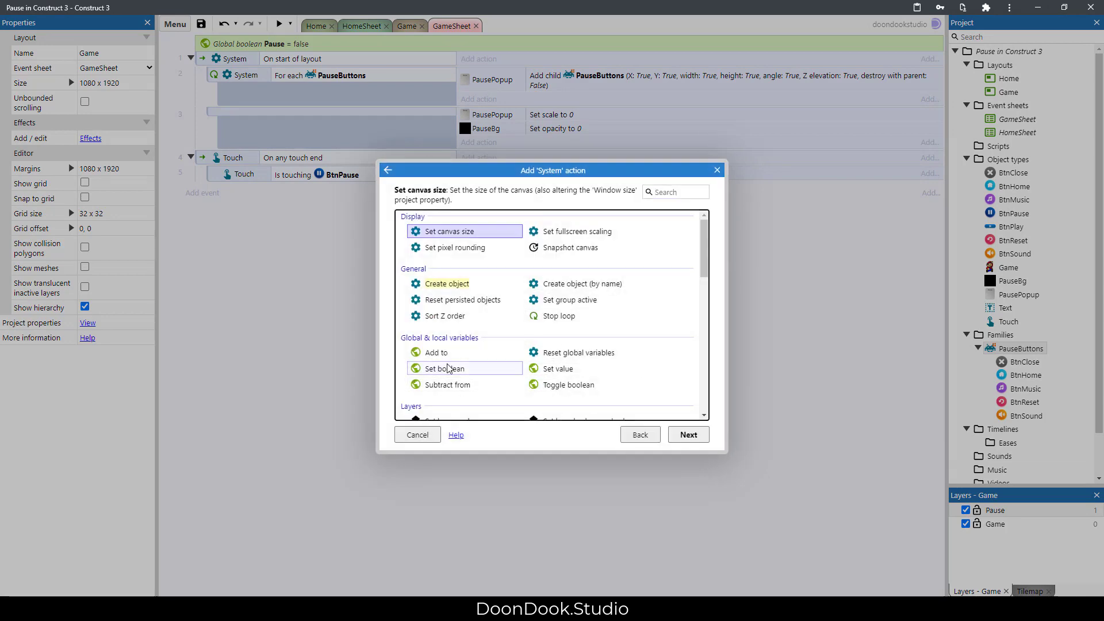
pyautogui.doubleClick(446, 368)
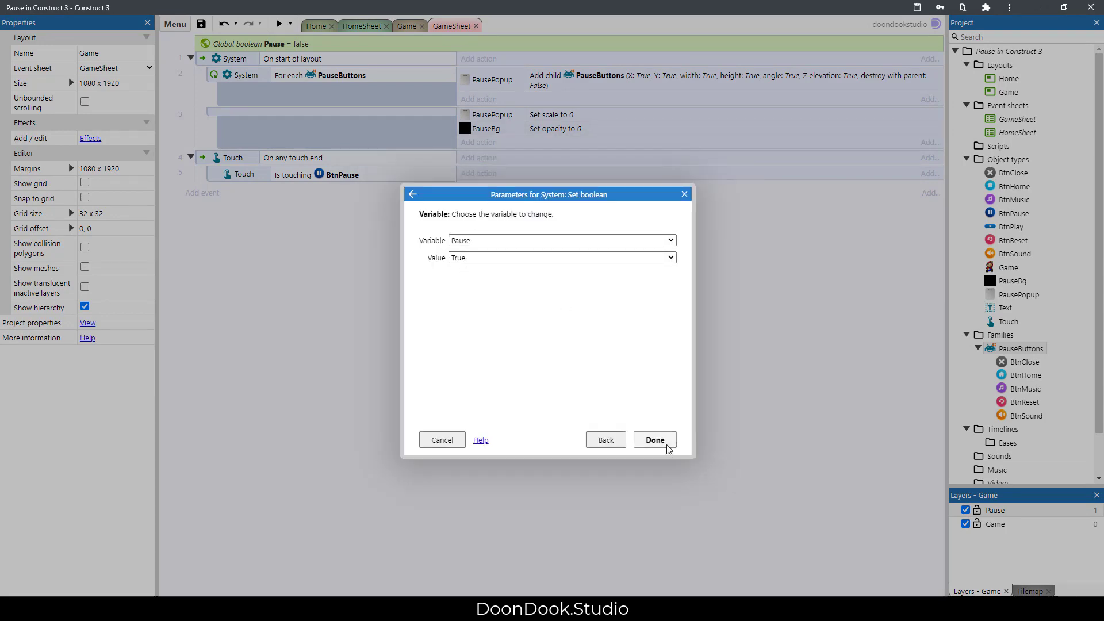
pyautogui.click(663, 442)
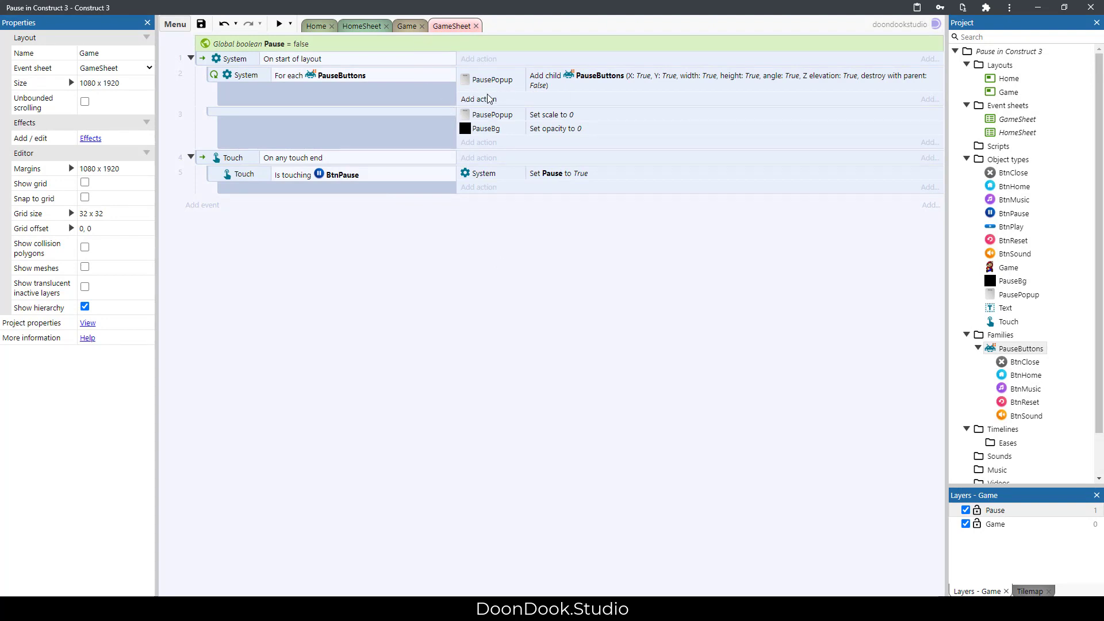
pyautogui.click(407, 26)
# Step: Check the PausePopup and PauseBg properties in the Game layout
pyautogui.click(544, 226)
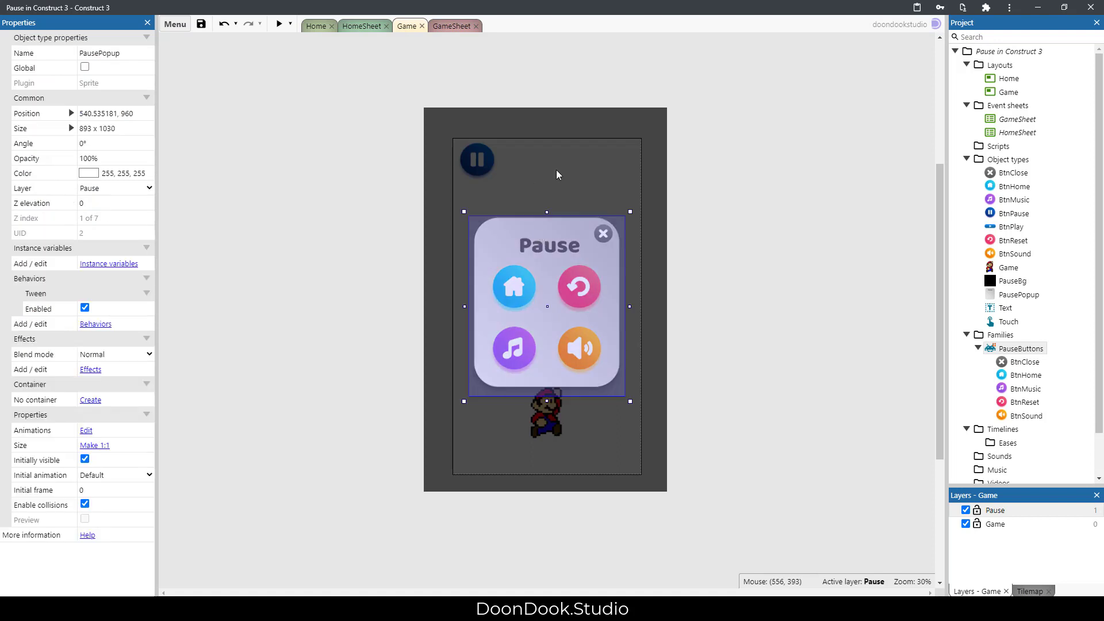
pyautogui.click(556, 173)
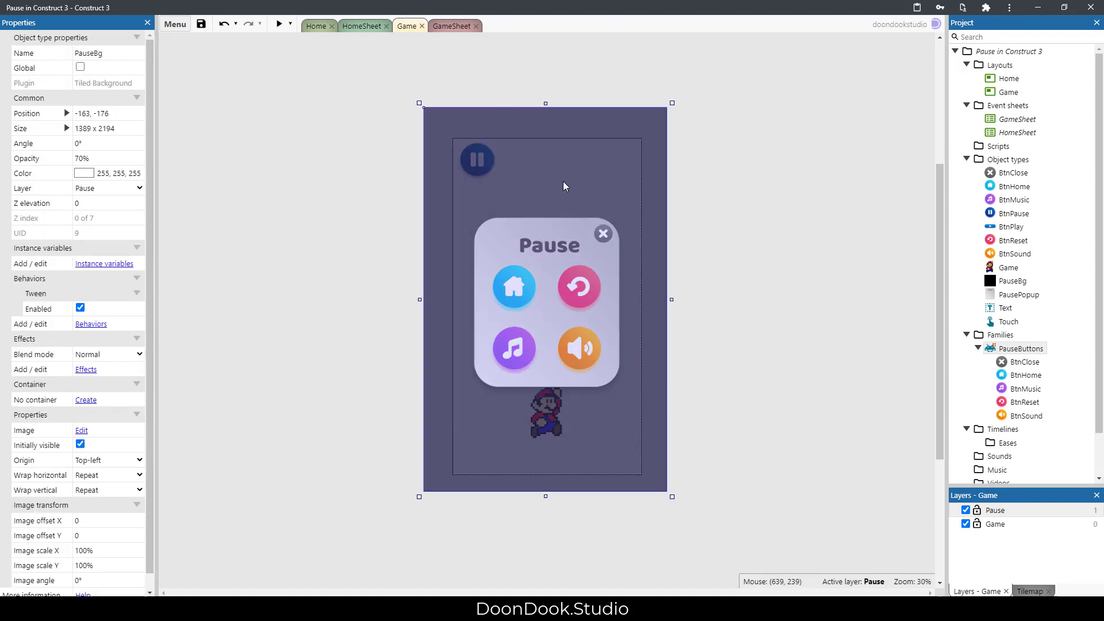
pyautogui.click(452, 26)
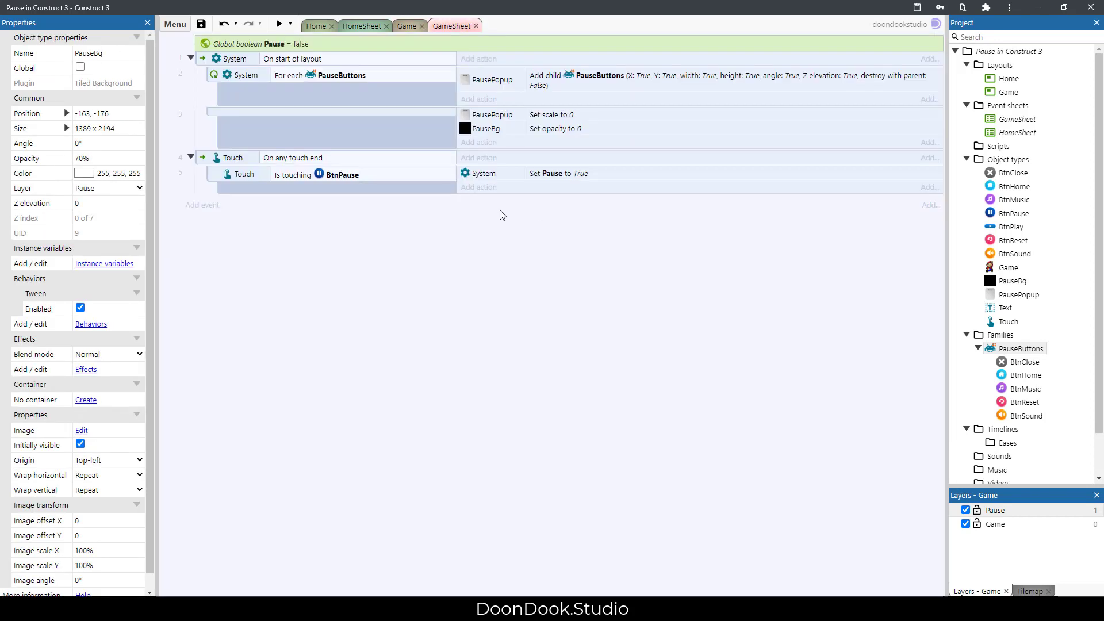
# Step: Add a PauseBg one-property tween: Opacity to 70 over 0.3 seconds, Out Quintic easing
pyautogui.click(478, 187)
pyautogui.doubleClick(632, 284)
pyautogui.scroll(-5, 591, 279)
pyautogui.scroll(-5, 590, 279)
pyautogui.scroll(1, 569, 275)
pyautogui.click(569, 275)
pyautogui.doubleClick(569, 275)
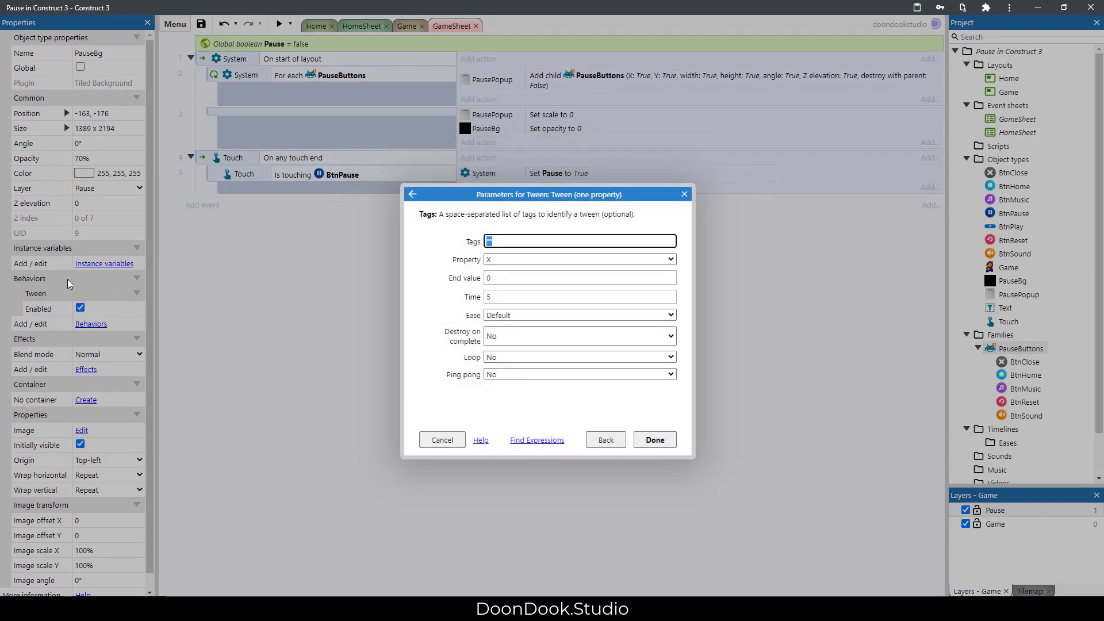
pyautogui.click(501, 259)
pyautogui.click(499, 322)
pyautogui.doubleClick(486, 278)
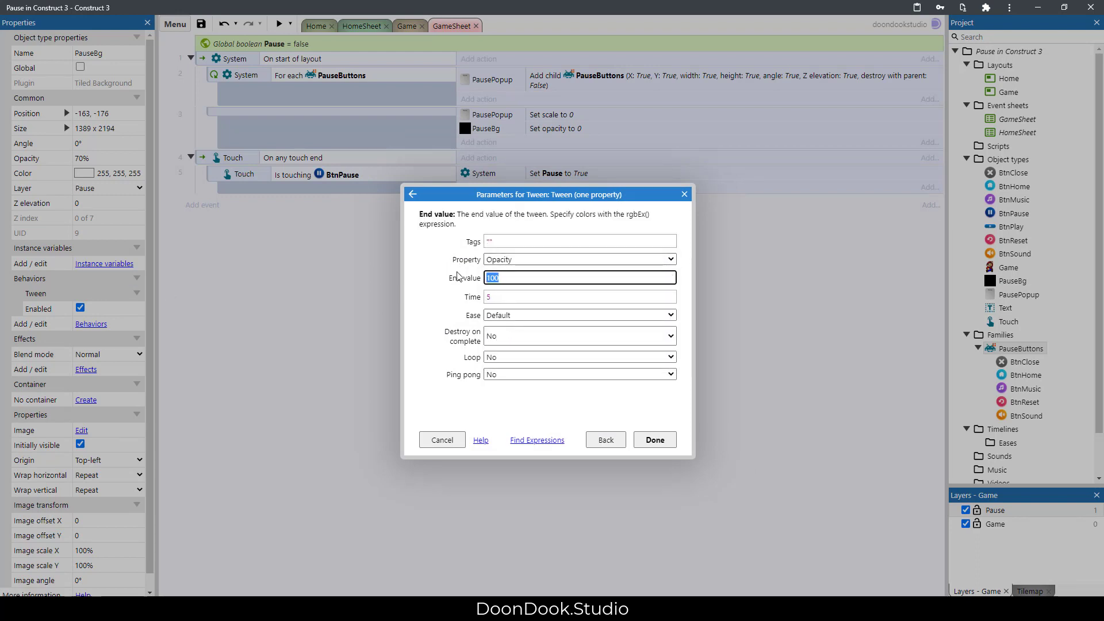
pyautogui.doubleClick(497, 297)
pyautogui.write('0.3')
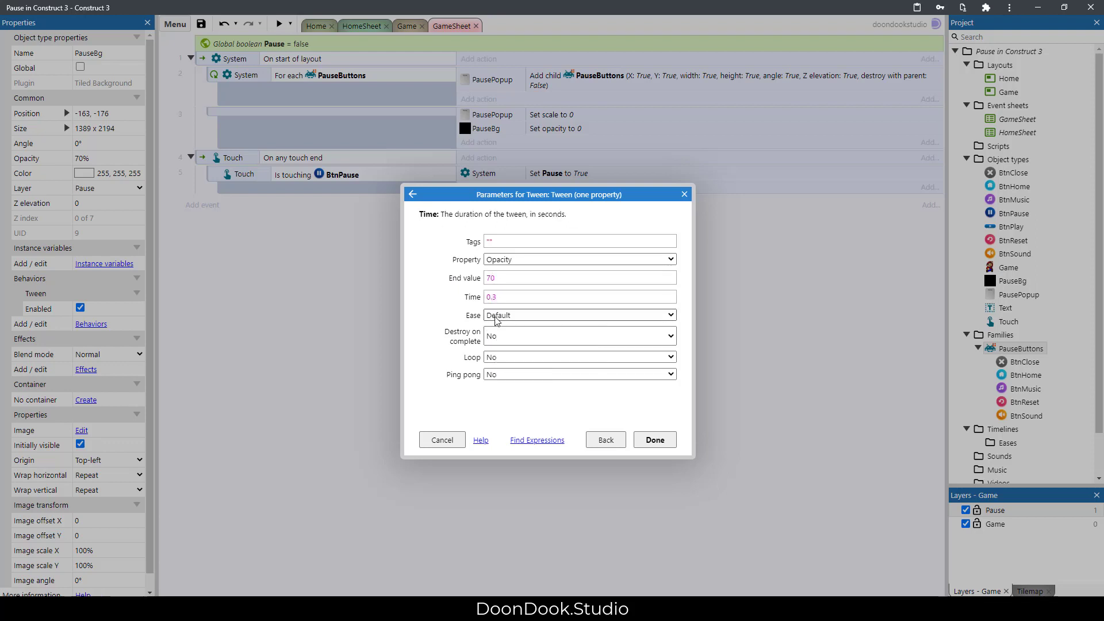
pyautogui.click(496, 315)
pyautogui.scroll(-2, 506, 396)
pyautogui.click(509, 447)
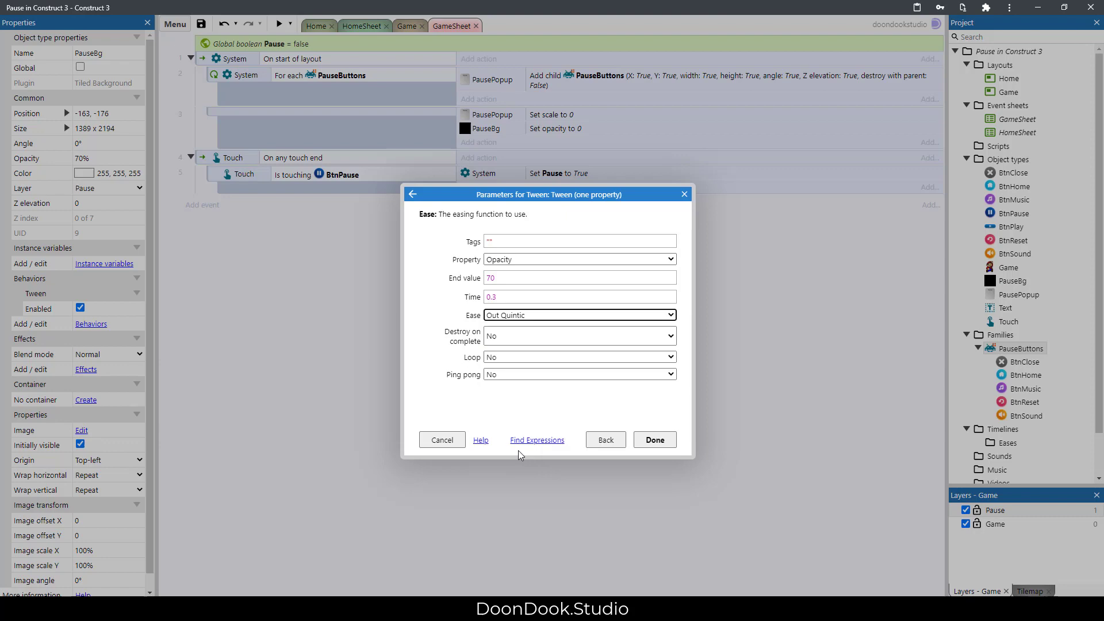
pyautogui.click(654, 440)
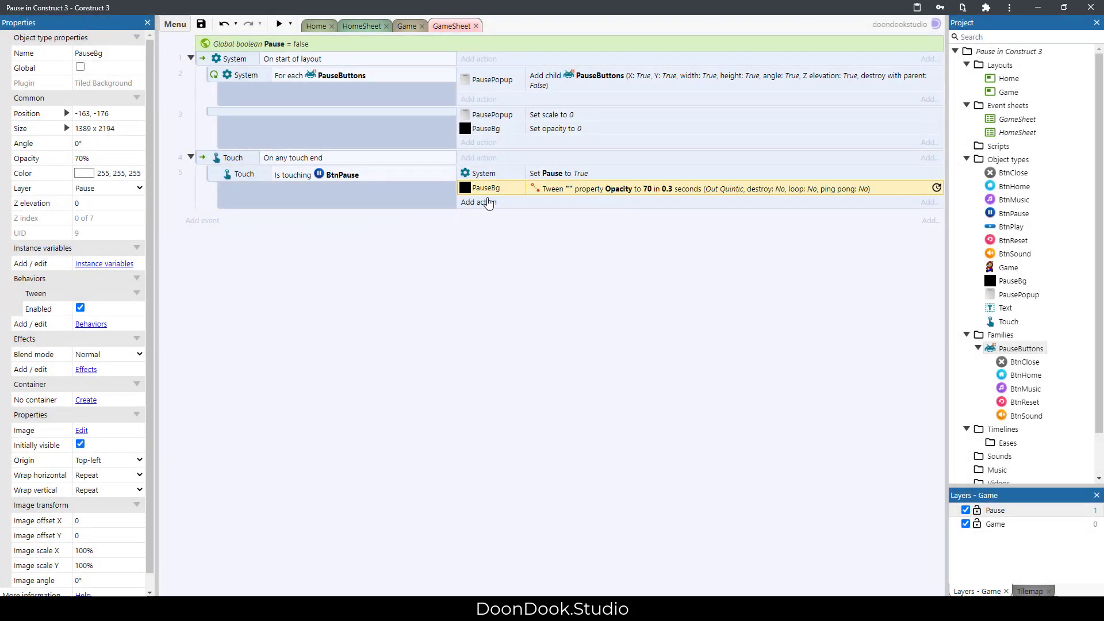
# Step: Add a PausePopup two-property Size tween with End X set to Self.ImageWidth
pyautogui.click(480, 202)
pyautogui.doubleClick(484, 327)
pyautogui.scroll(-12, 562, 270)
pyautogui.scroll(-3, 563, 260)
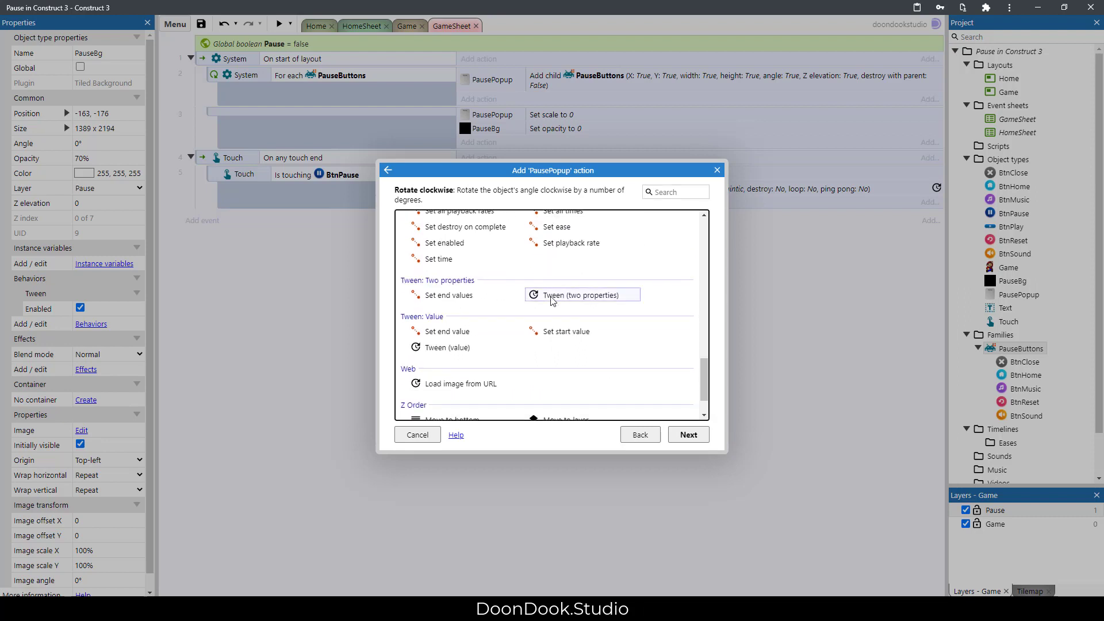
pyautogui.doubleClick(569, 295)
pyautogui.click(498, 260)
pyautogui.click(492, 281)
pyautogui.click(489, 278)
pyautogui.write('se')
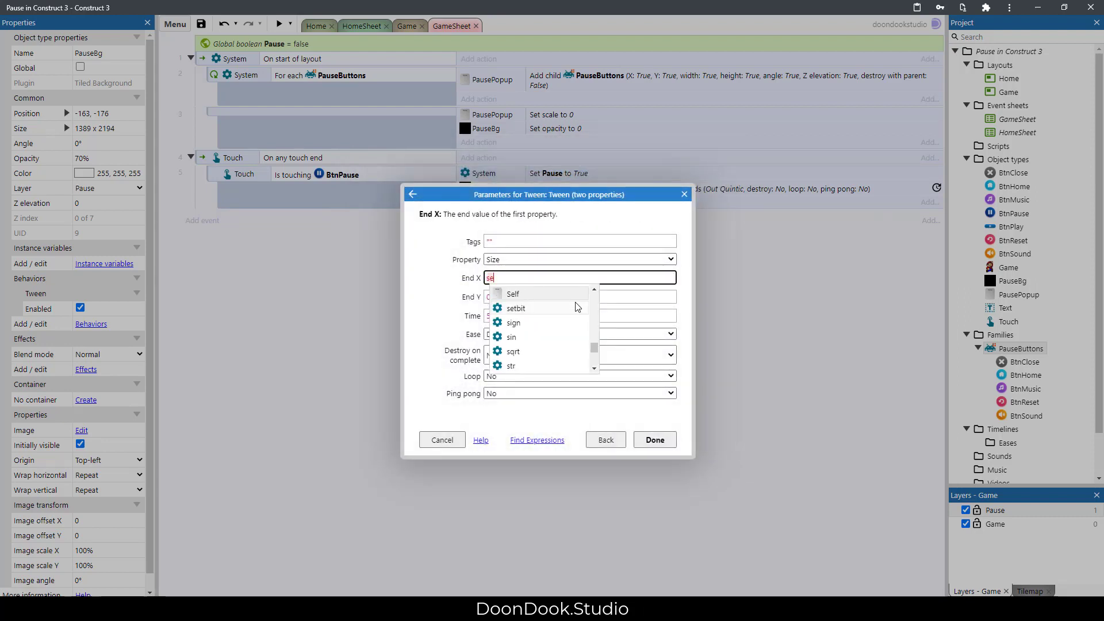
pyautogui.press('Tab')
pyautogui.write('.u')
pyautogui.press('BackSpace')
pyautogui.write('imag')
pyautogui.press('Down')
pyautogui.press('Down')
pyautogui.press('Down')
pyautogui.press('Down')
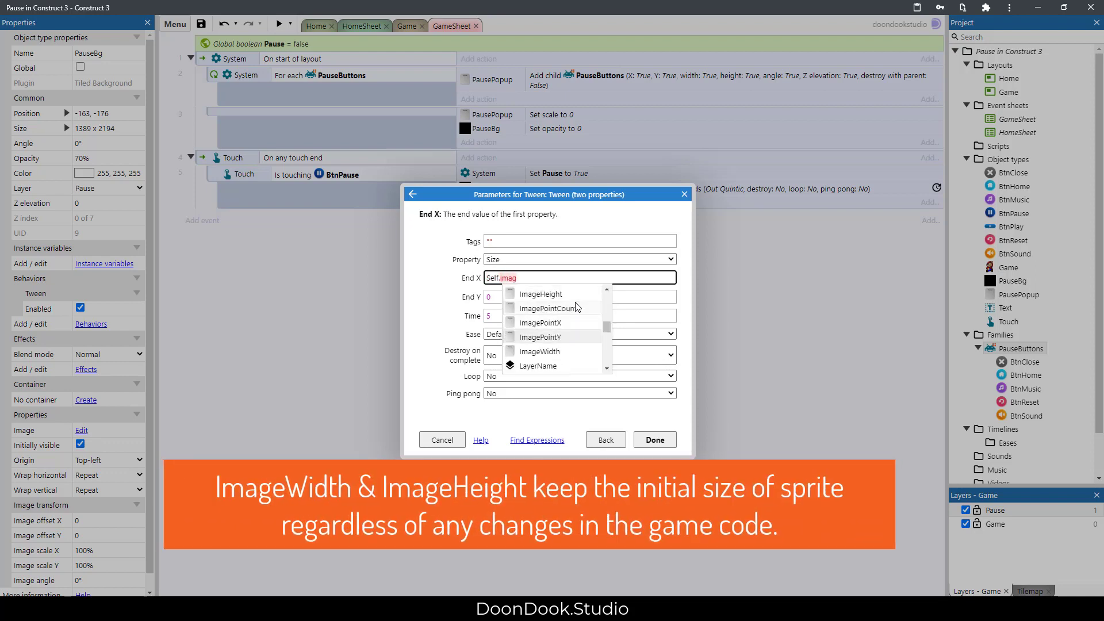
pyautogui.press('Tab')
# Step: Set End Y to Self.ImageHeight, time 0.3 and Out Back easing for the size tween
pyautogui.press('Tab')
pyautogui.write('sel')
pyautogui.press('Tab')
pyautogui.write('.')
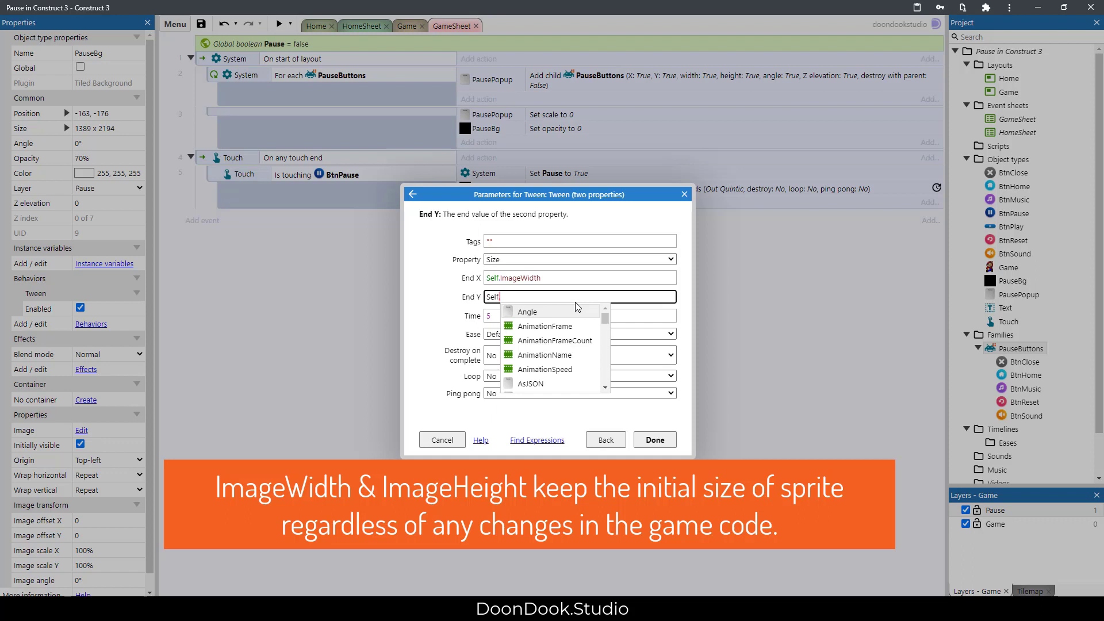
pyautogui.press('Tab')
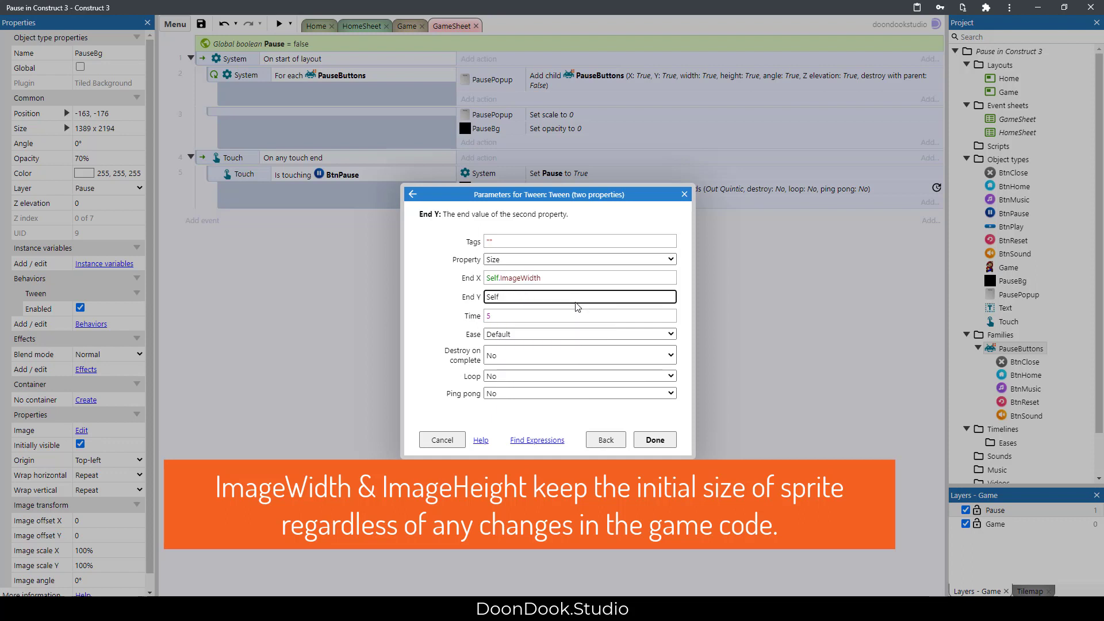
pyautogui.write('.ima')
pyautogui.press('Tab')
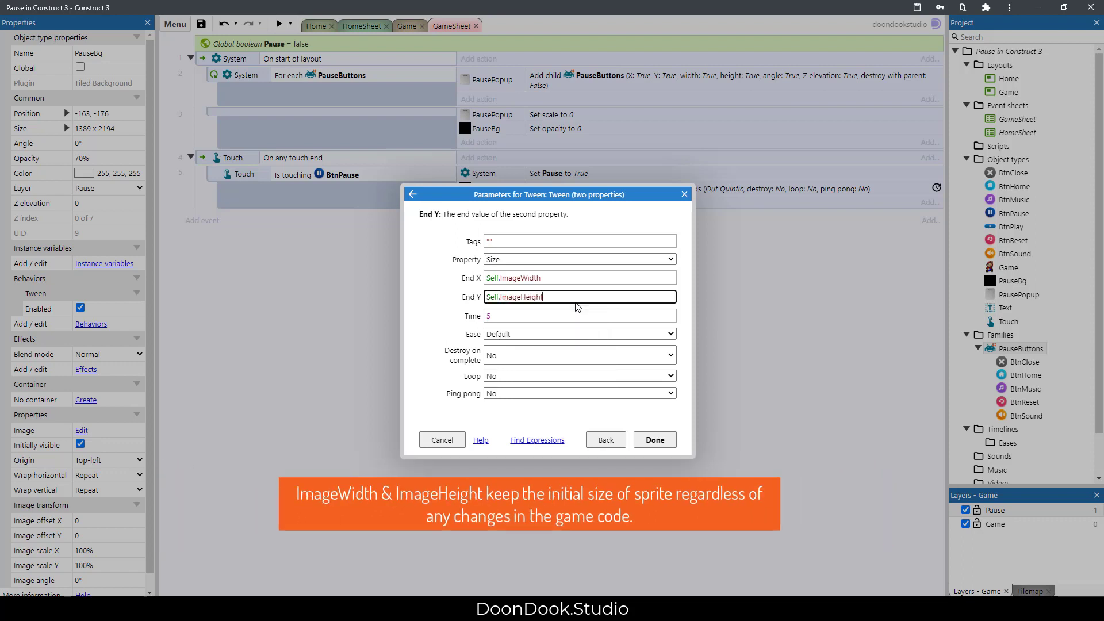
pyautogui.press('Tab')
pyautogui.write('0.3')
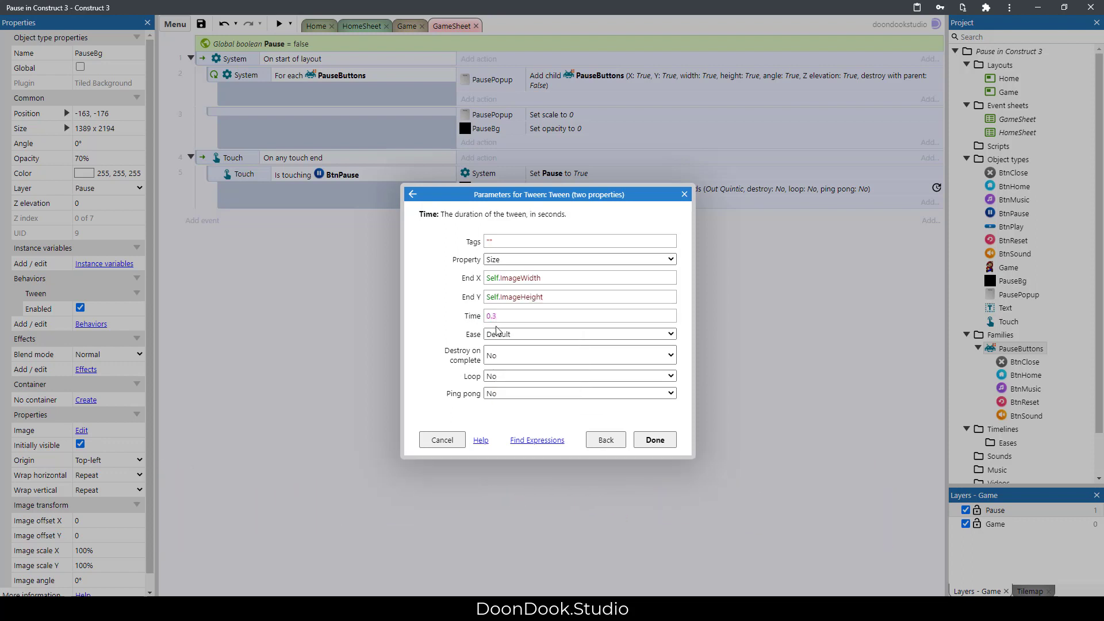
pyautogui.click(504, 334)
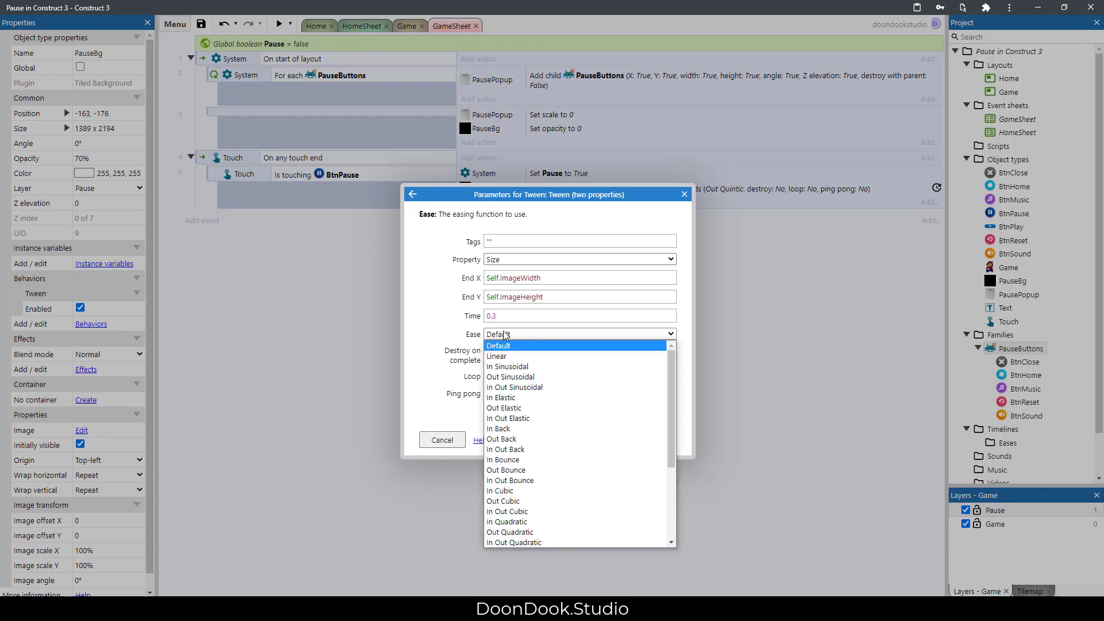
pyautogui.click(505, 439)
pyautogui.click(655, 440)
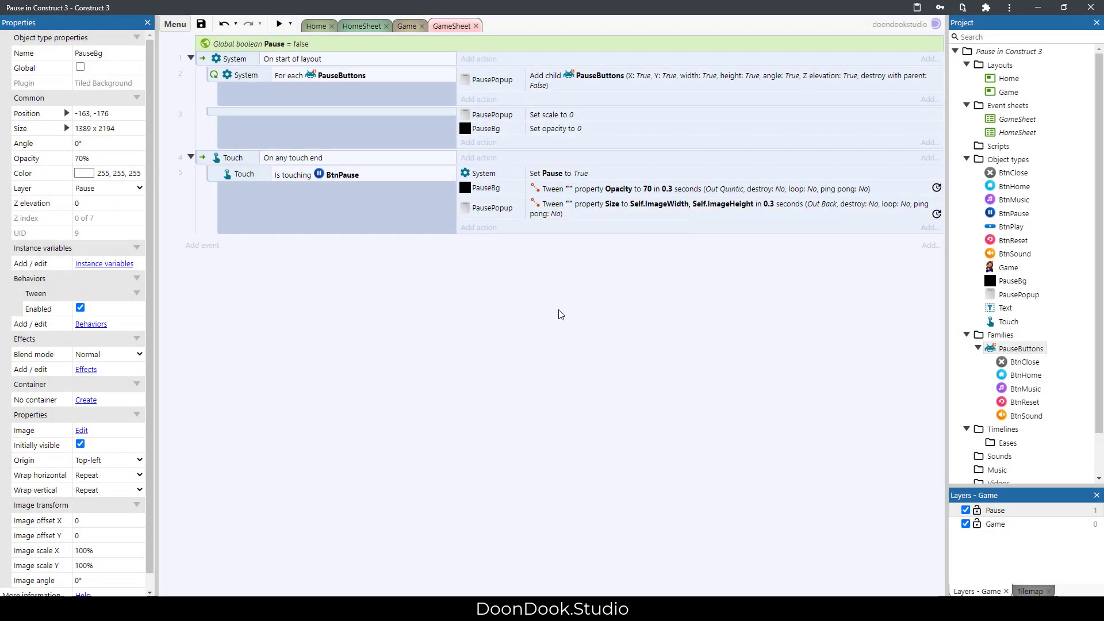
# Step: Preview the game and open the pause popup, then duplicate the BtnPause sub-event in the editor
pyautogui.click(279, 24)
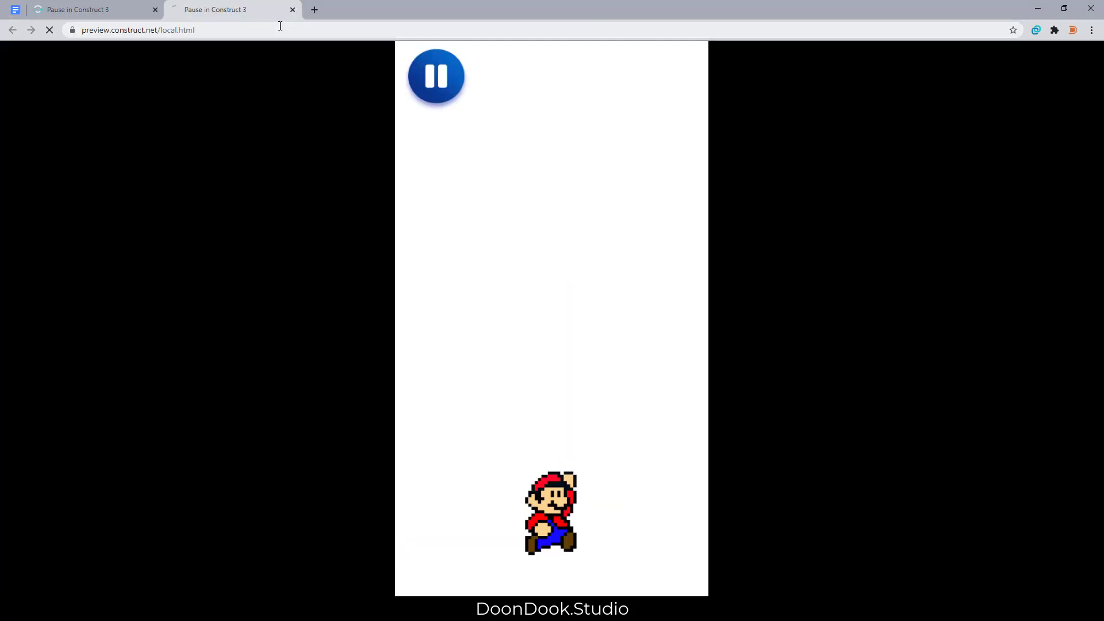
pyautogui.click(442, 86)
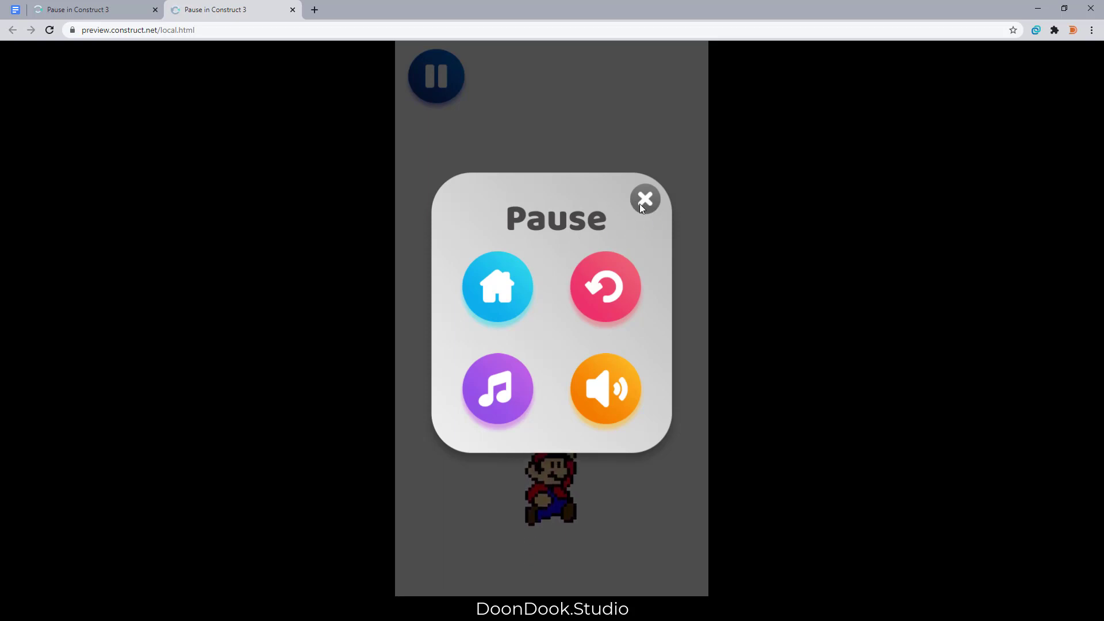
pyautogui.moveTo(170, 590)
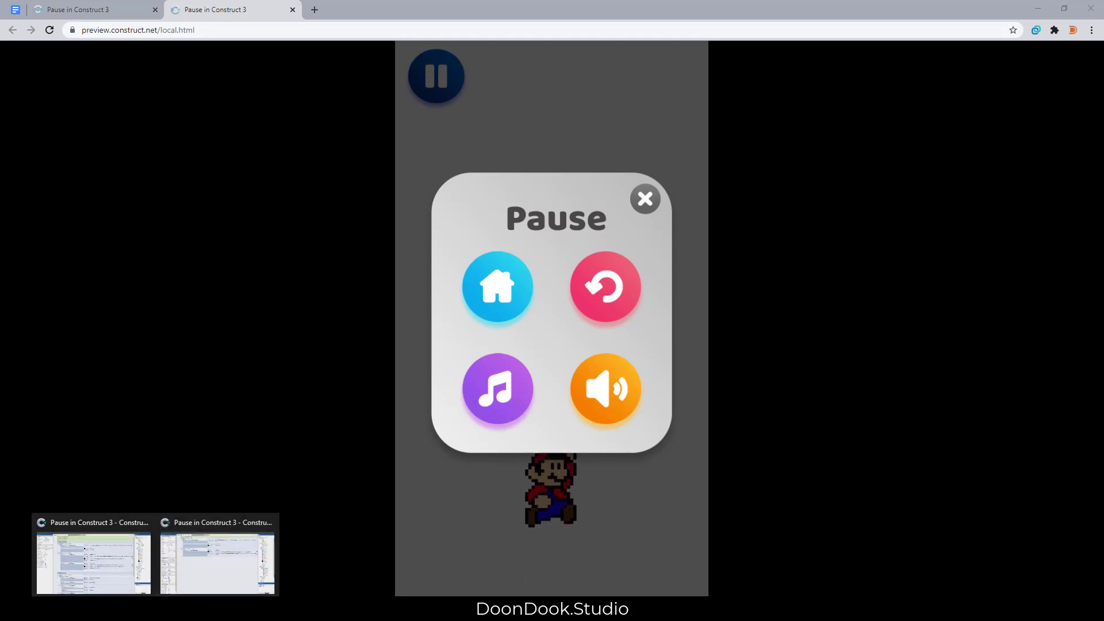
pyautogui.click(217, 555)
pyautogui.keyDown('ctrl'); pyautogui.moveTo(347, 225); pyautogui.dragTo(363, 248); pyautogui.keyUp('ctrl')
# Step: Change the duplicated event's touch condition to check BtnClose
pyautogui.click(362, 247)
pyautogui.doubleClick(362, 247)
pyautogui.click(552, 260)
pyautogui.doubleClick(568, 267)
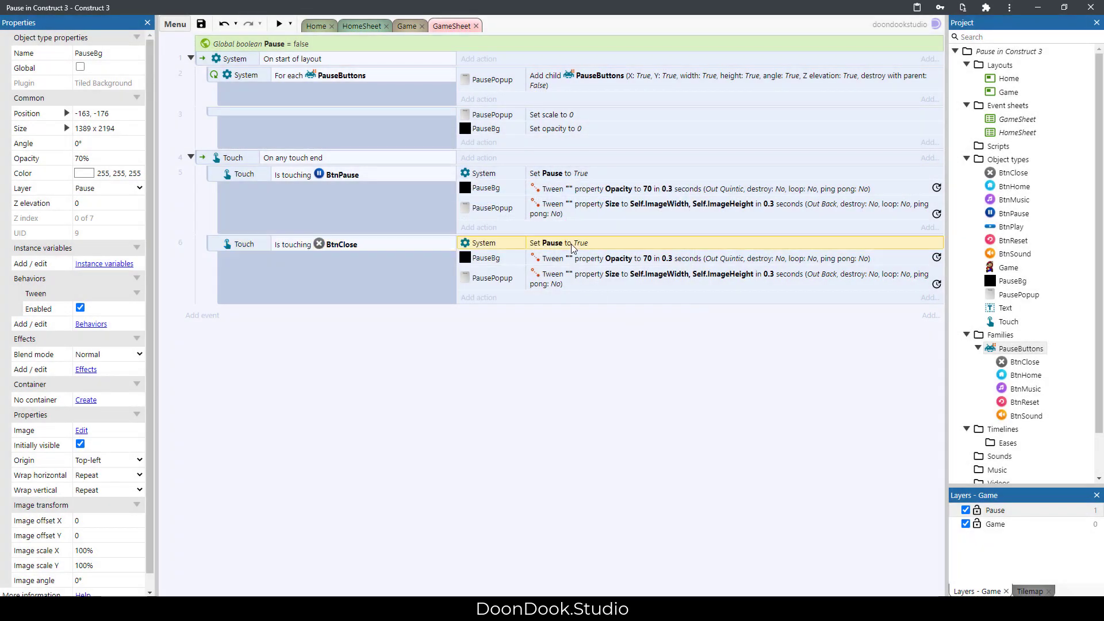
# Step: Set the Pause value to False and the PauseBg opacity tween end to 0
pyautogui.doubleClick(572, 248)
pyautogui.click(480, 254)
pyautogui.click(600, 266)
pyautogui.press('Return')
pyautogui.doubleClick(599, 261)
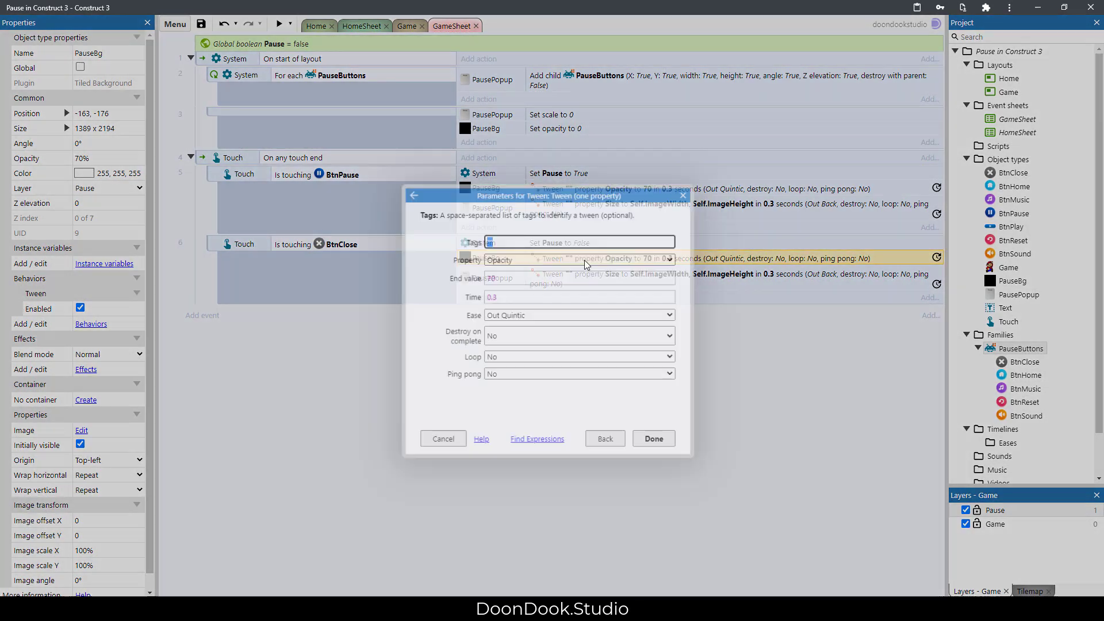
pyautogui.write('0')
pyautogui.press('Return')
# Step: Make the PausePopup size tween shrink to 0, 0 with Out Quintic easing
pyautogui.doubleClick(526, 274)
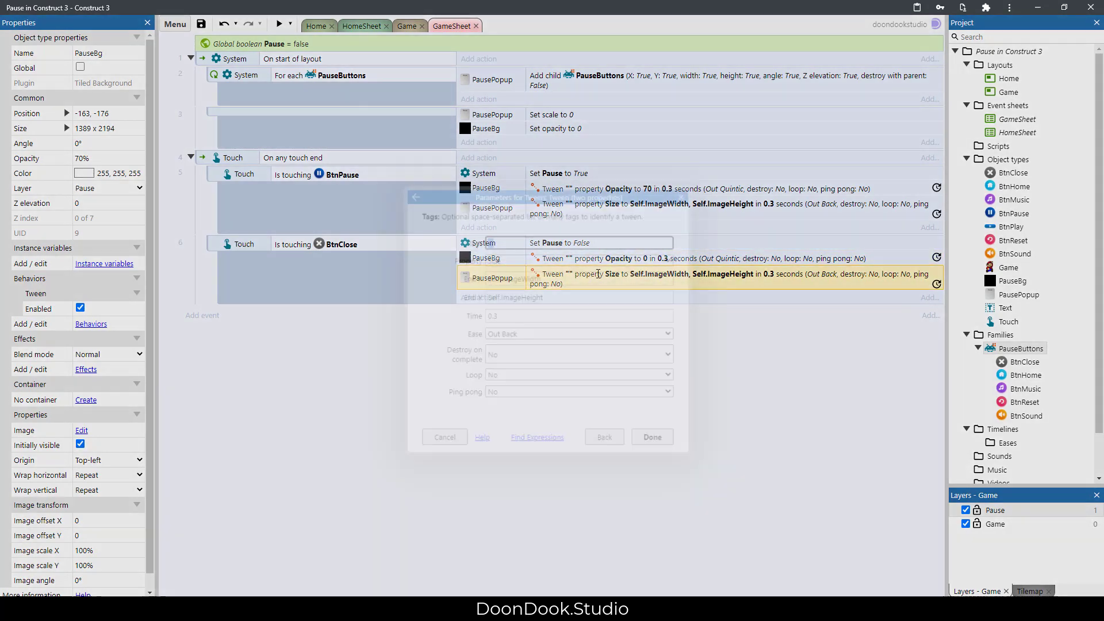
pyautogui.click(523, 260)
pyautogui.click(534, 263)
pyautogui.click(521, 279)
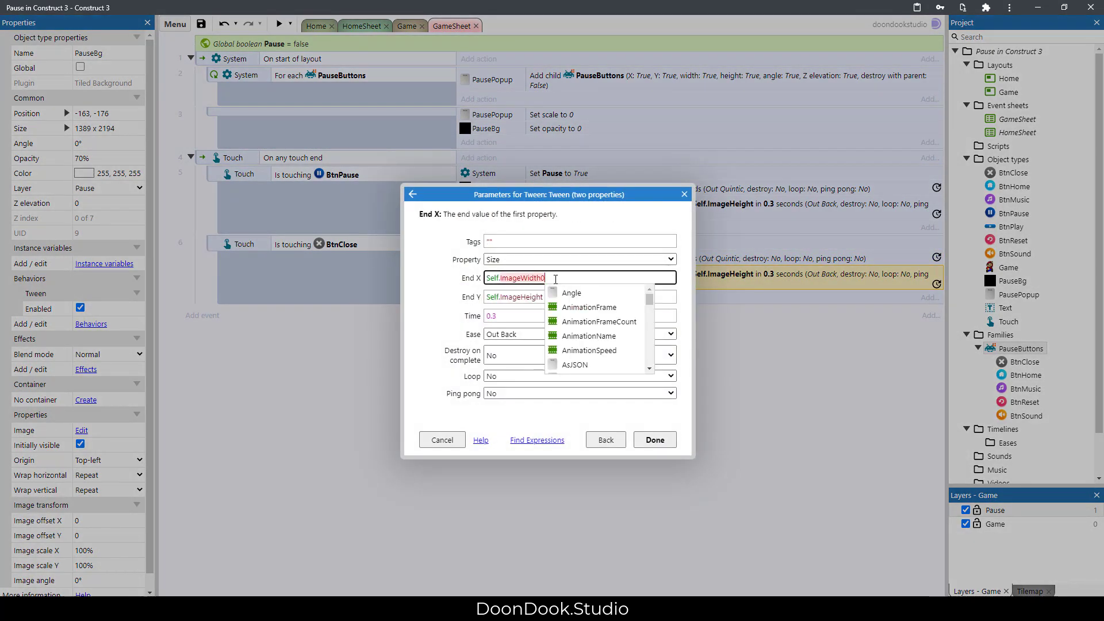
pyautogui.hotkey('ctrl', 'a')
pyautogui.write('0')
pyautogui.press('Tab')
pyautogui.write('0')
pyautogui.click(518, 334)
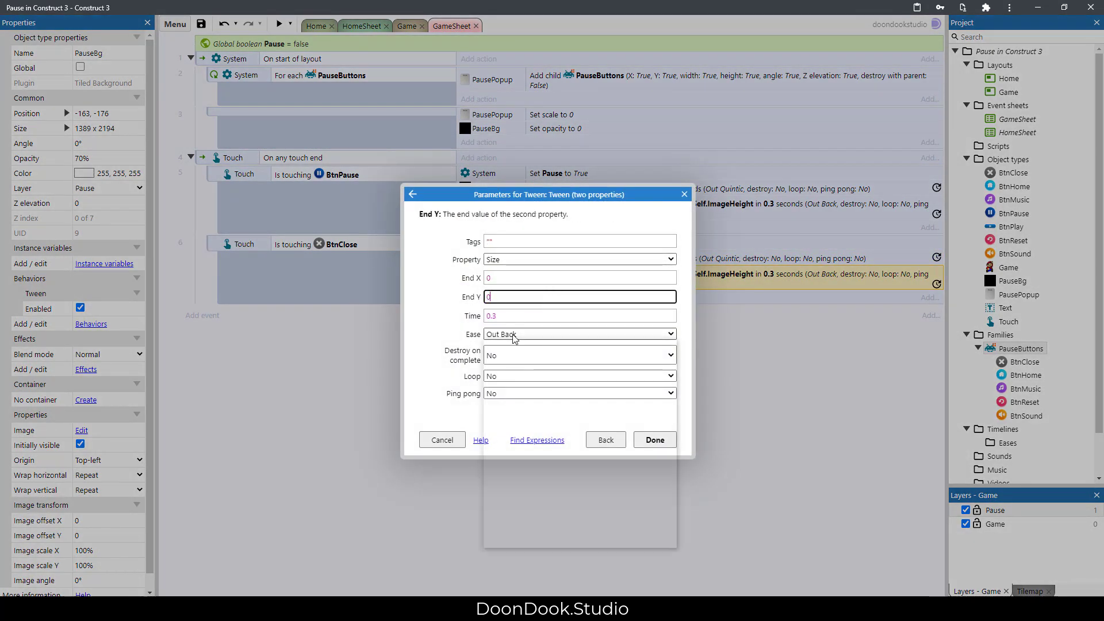
pyautogui.click(506, 469)
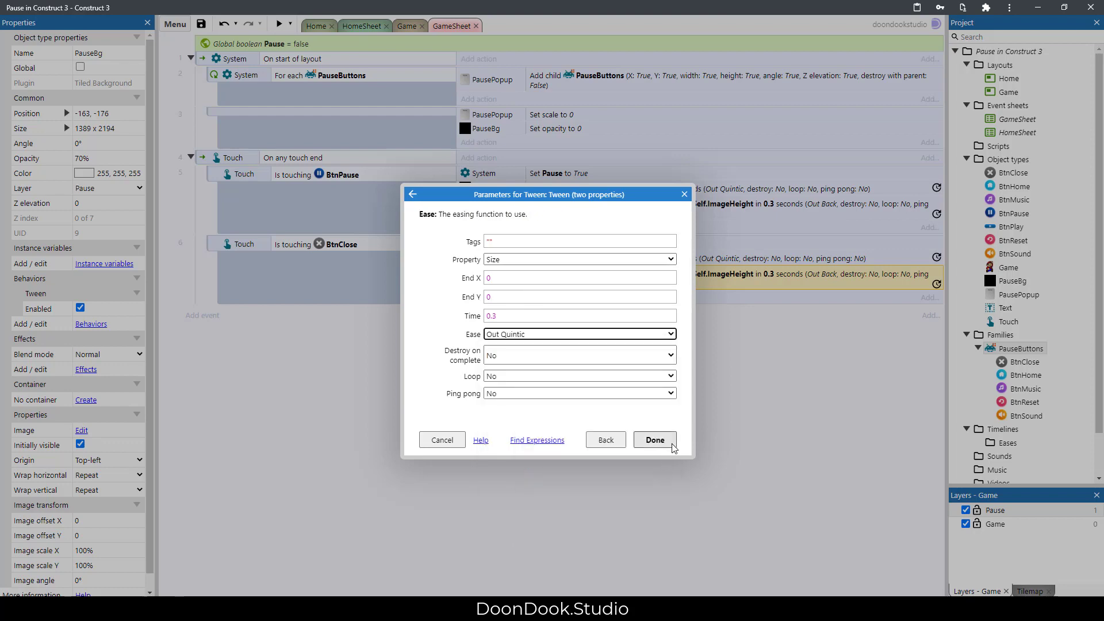
pyautogui.click(653, 440)
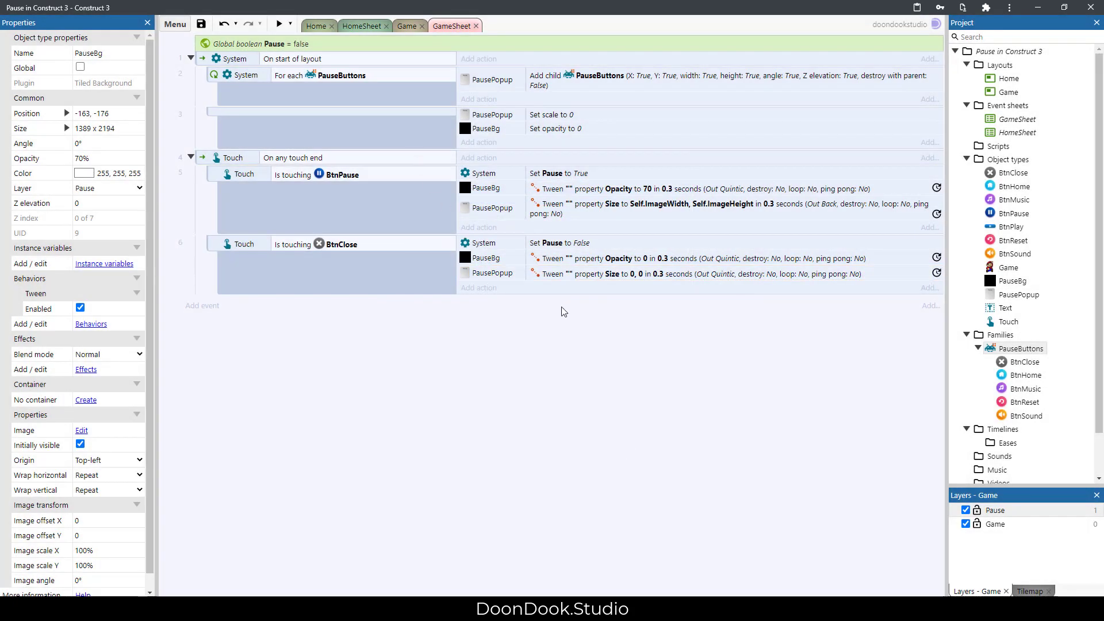
pyautogui.click(279, 24)
pyautogui.click(443, 83)
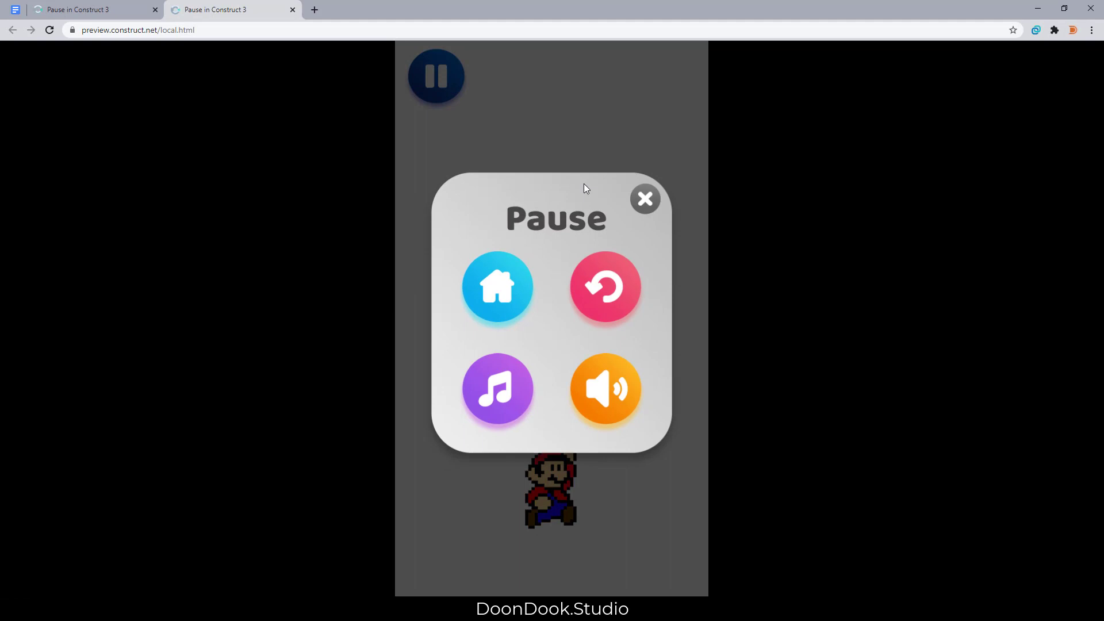
pyautogui.click(644, 200)
pyautogui.click(446, 87)
pyautogui.click(650, 204)
pyautogui.click(442, 80)
pyautogui.click(208, 582)
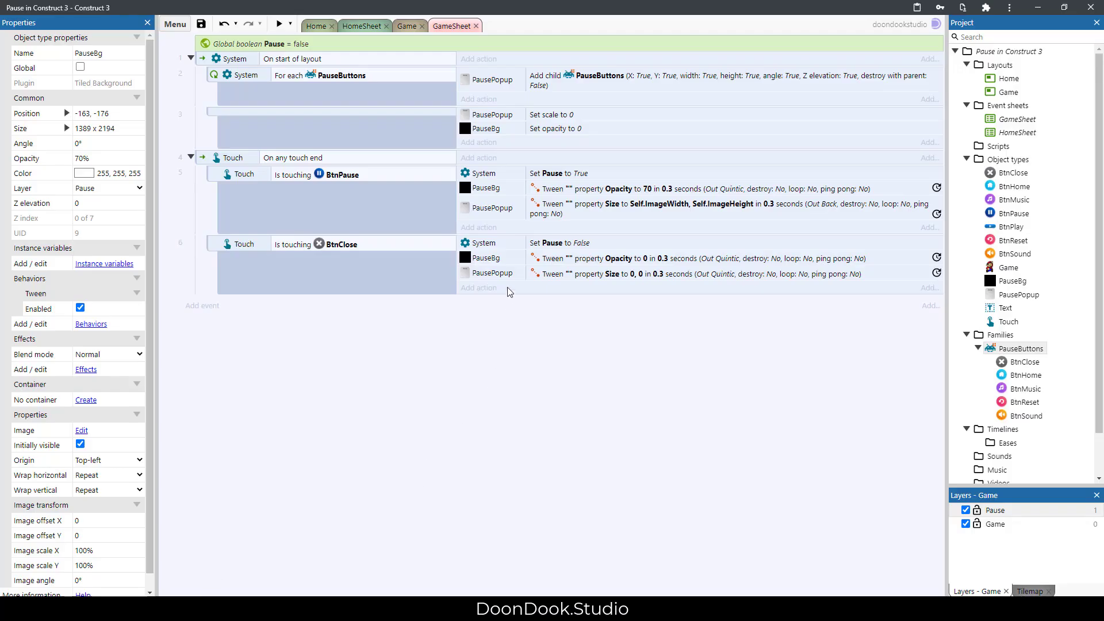
# Step: Add a System Set time scale action to the BtnPause event setting Game to 0
pyautogui.click(480, 227)
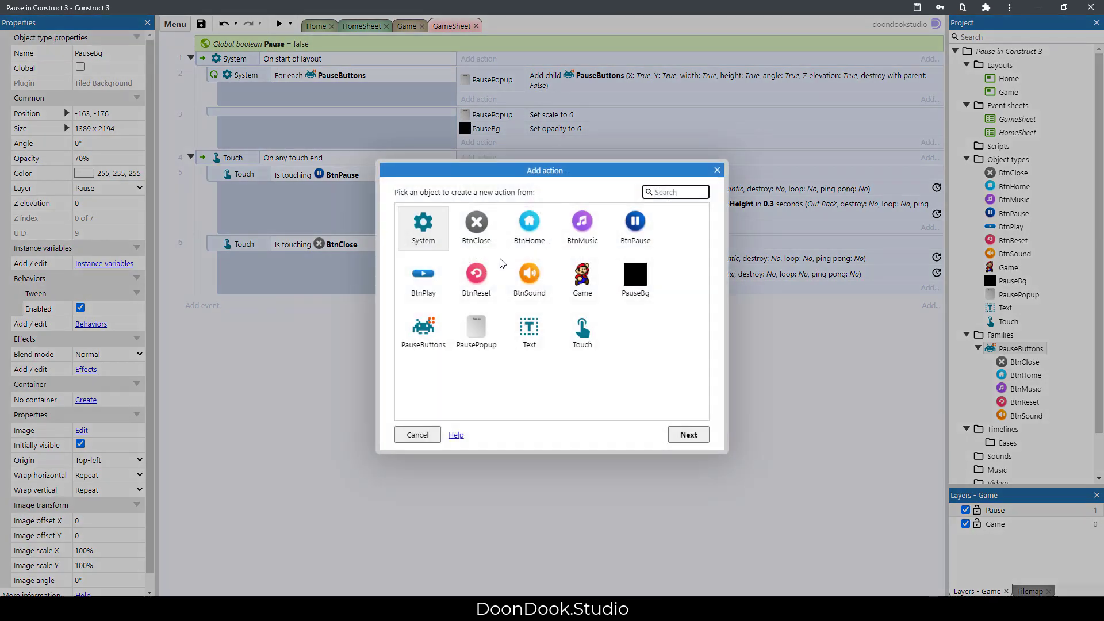
pyautogui.doubleClick(591, 282)
pyautogui.scroll(-10, 591, 282)
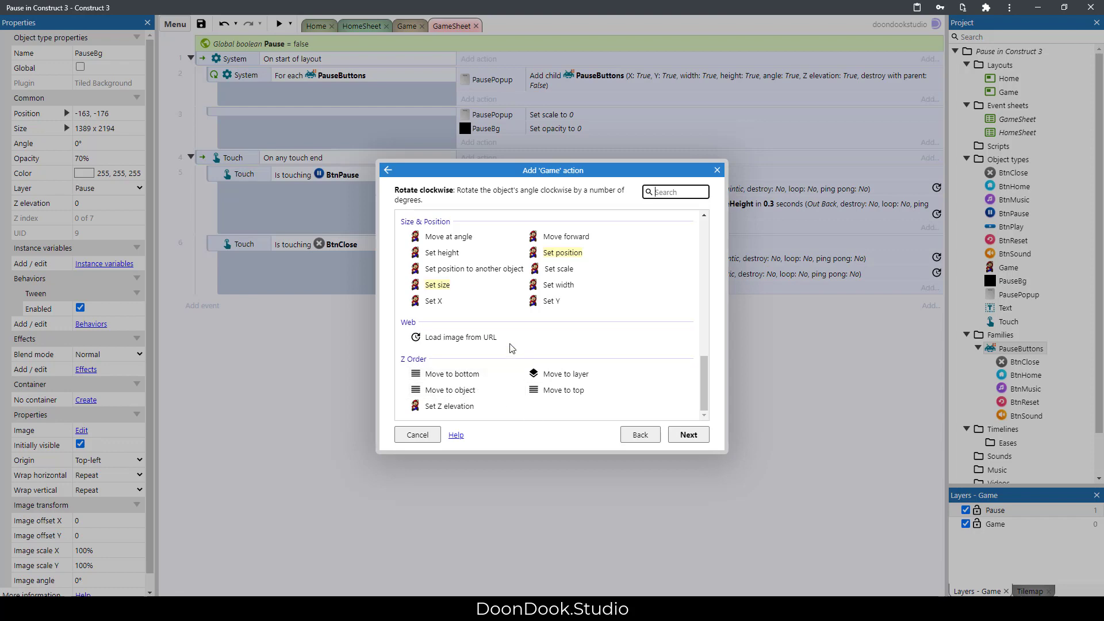
pyautogui.click(637, 437)
pyautogui.doubleClick(425, 226)
pyautogui.scroll(-10, 545, 278)
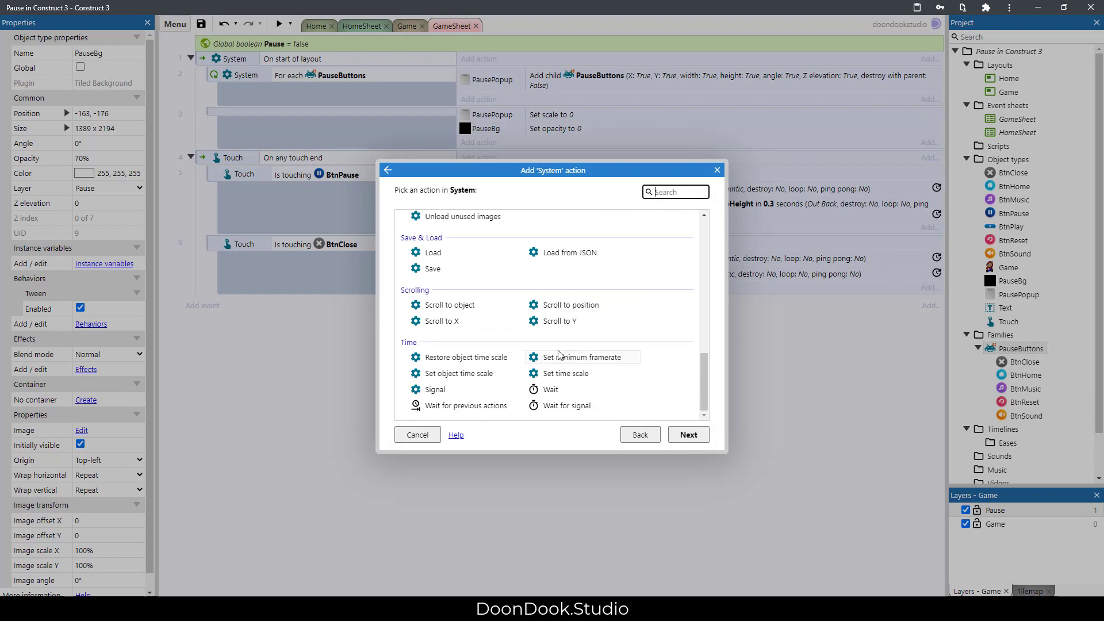
pyautogui.doubleClick(463, 374)
pyautogui.click(522, 243)
pyautogui.doubleClick(463, 386)
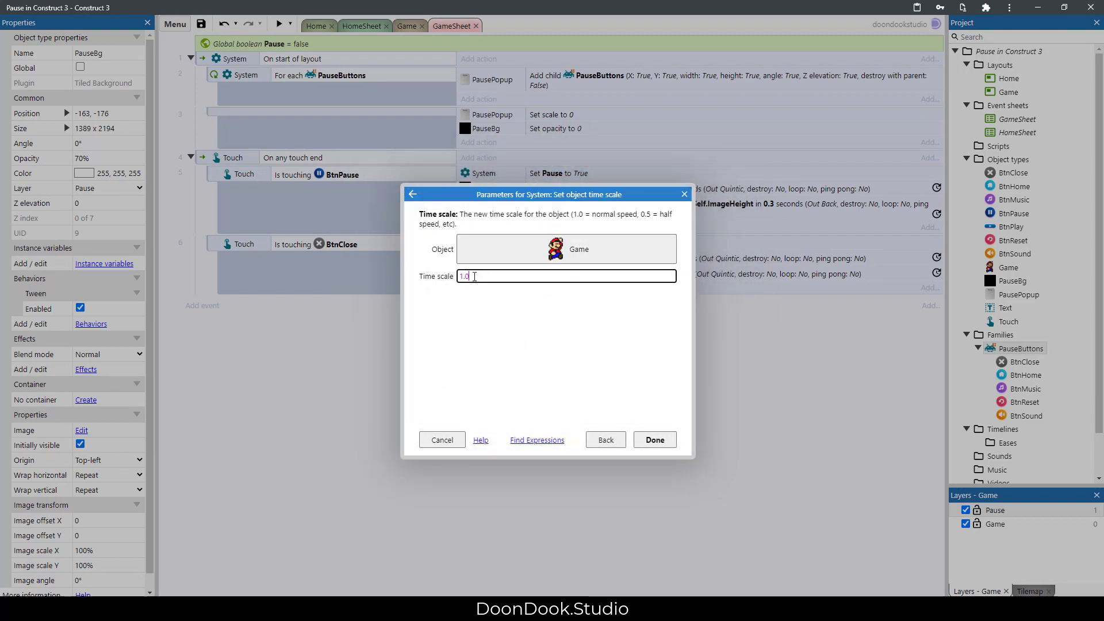
pyautogui.press('Return')
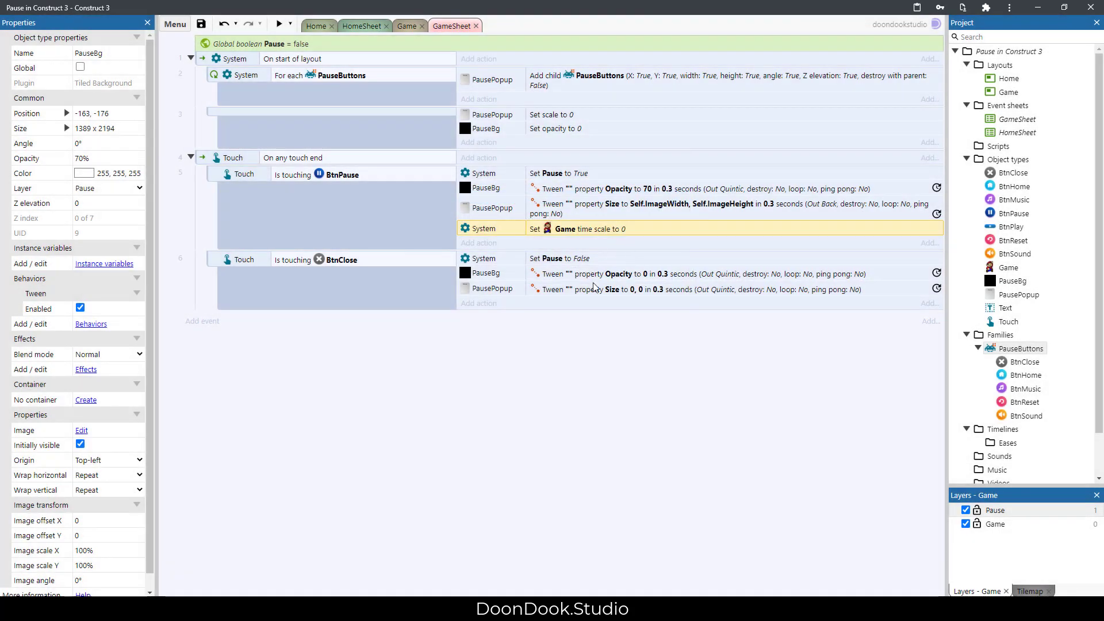
# Step: Set the BtnClose event's Game time scale to 1, then preview the game
pyautogui.doubleClick(588, 312)
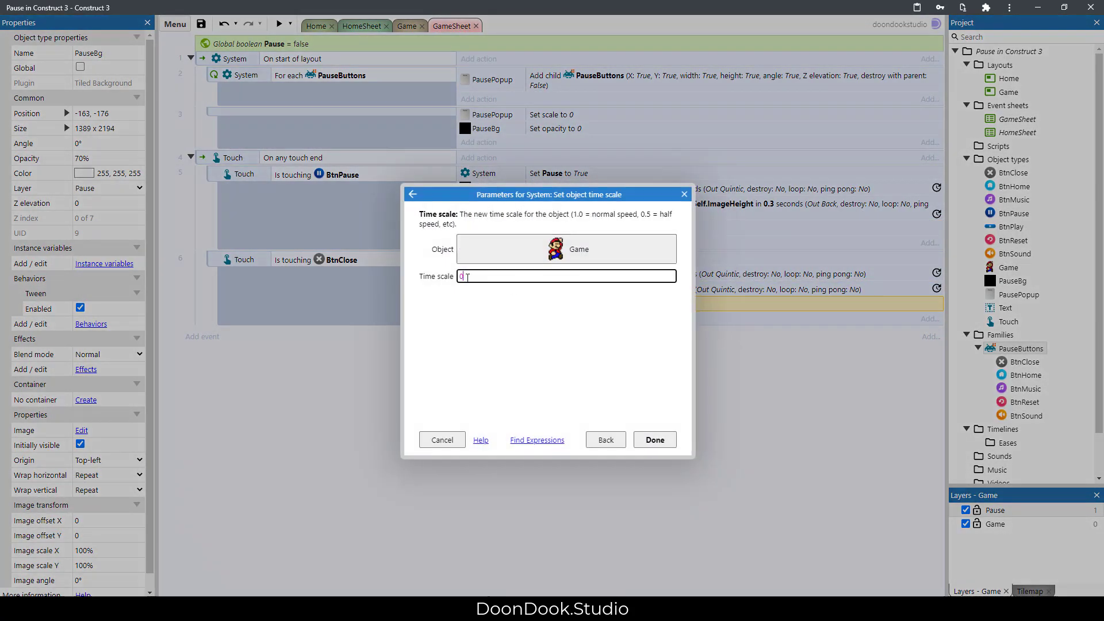
pyautogui.write('1')
pyautogui.press('Return')
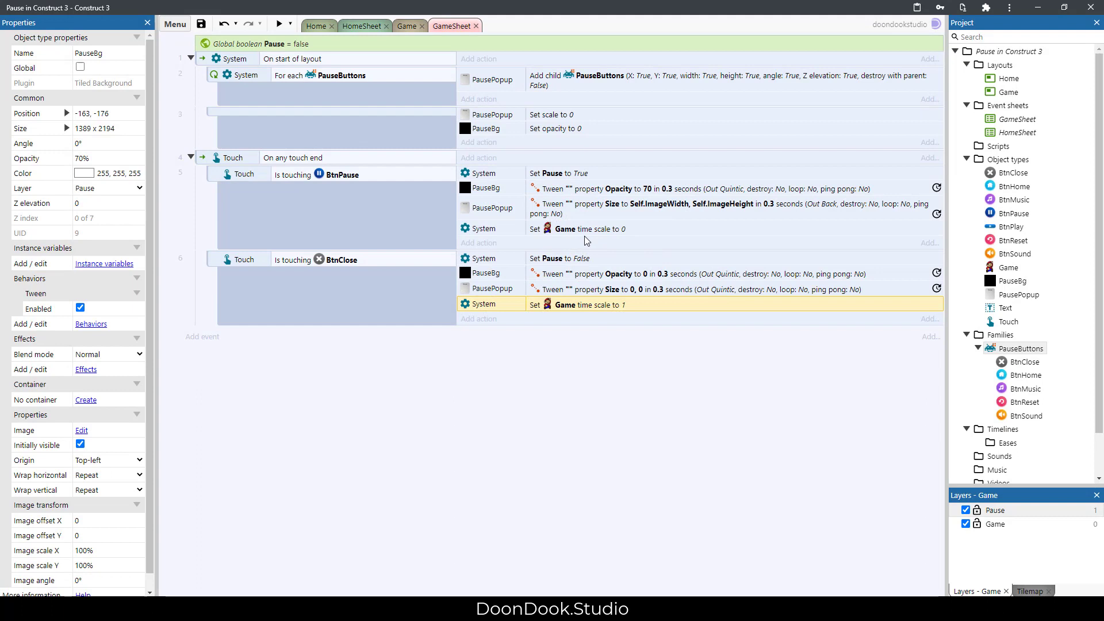
pyautogui.click(598, 230)
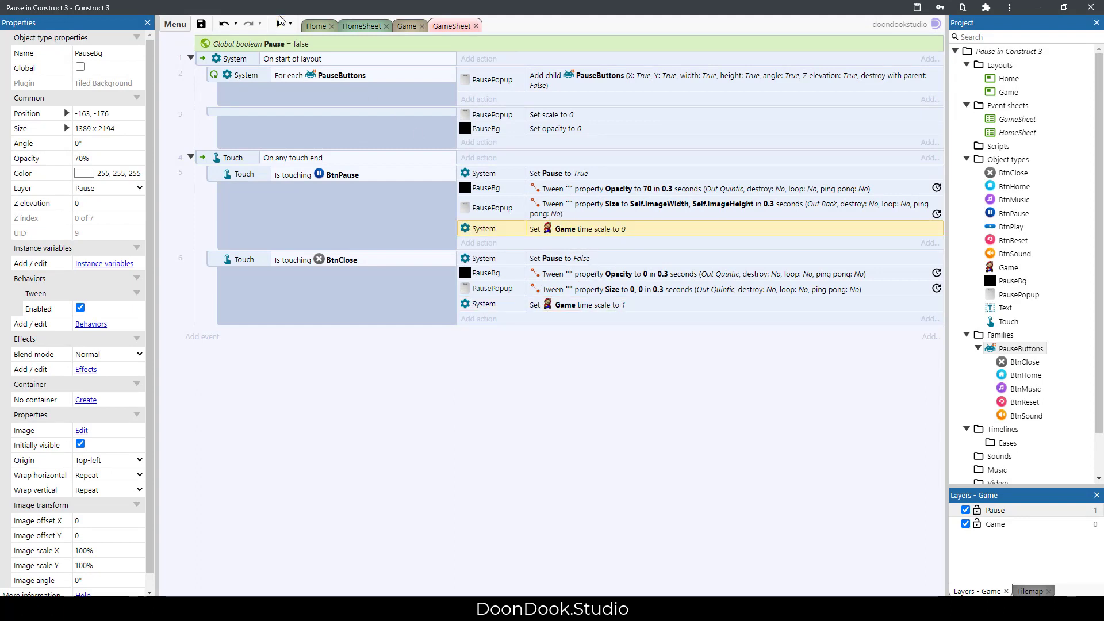
pyautogui.click(280, 22)
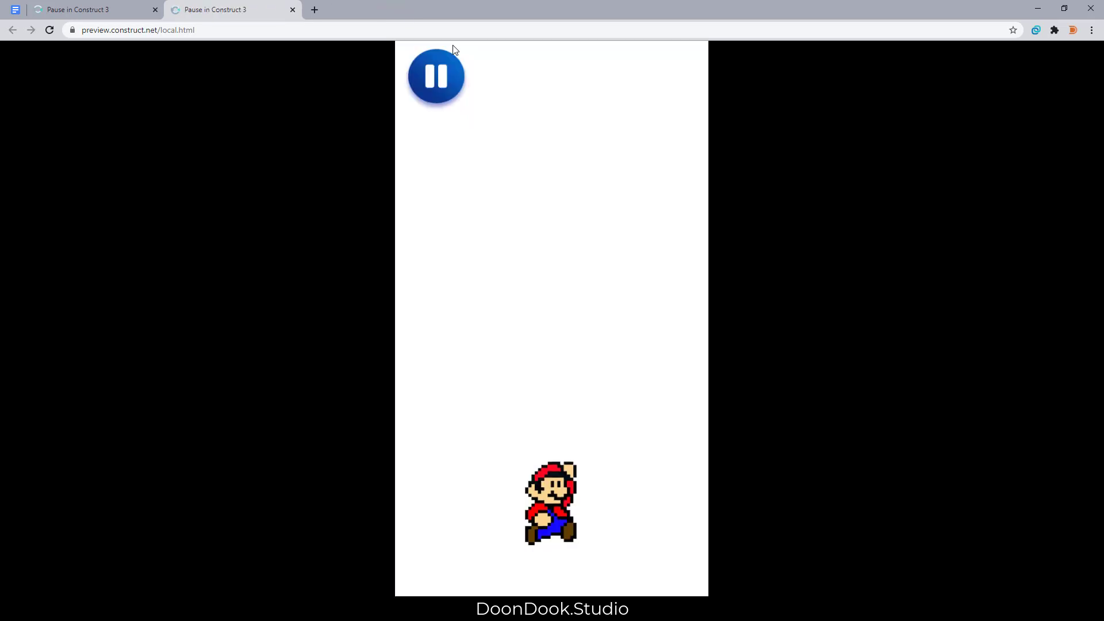
# Step: In the preview, pause to show the popup, close it to resume, then return to the editor
pyautogui.click(440, 68)
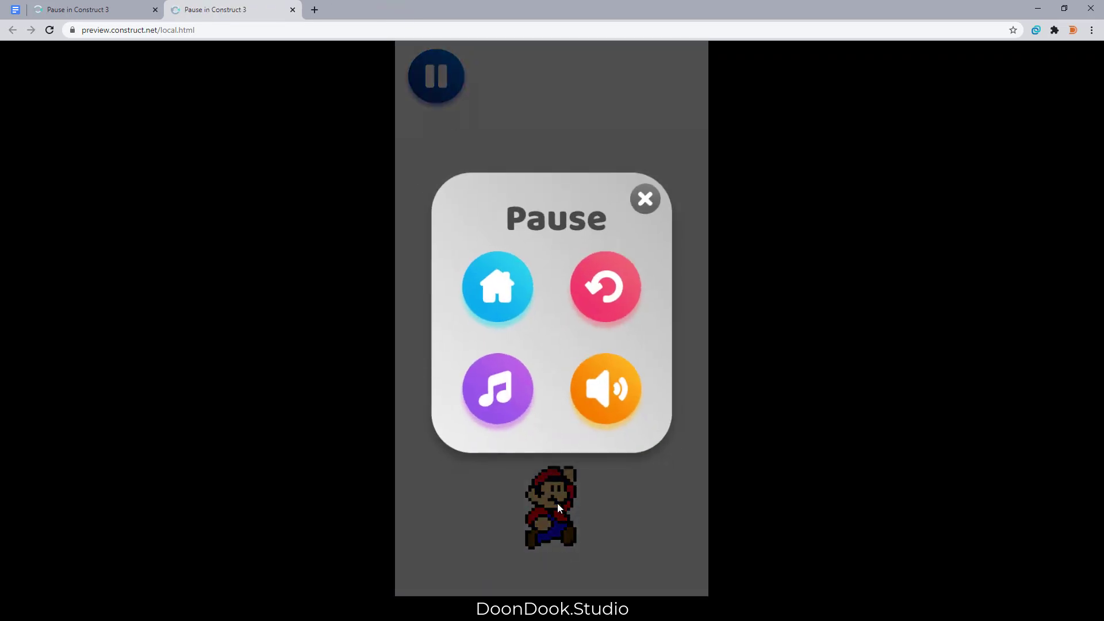
pyautogui.click(647, 198)
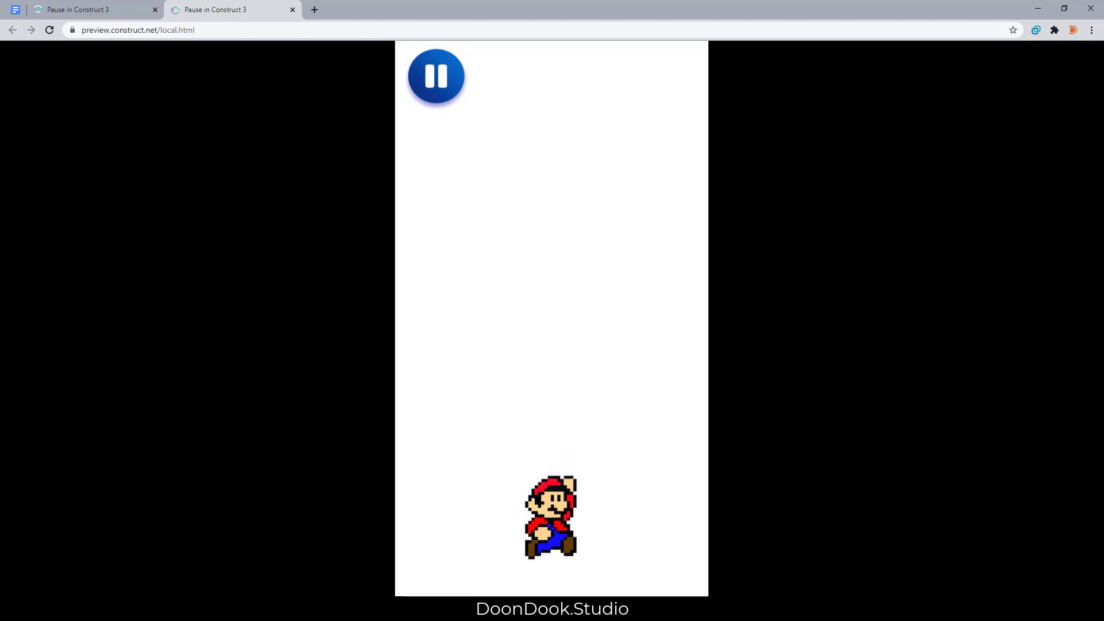
pyautogui.click(233, 572)
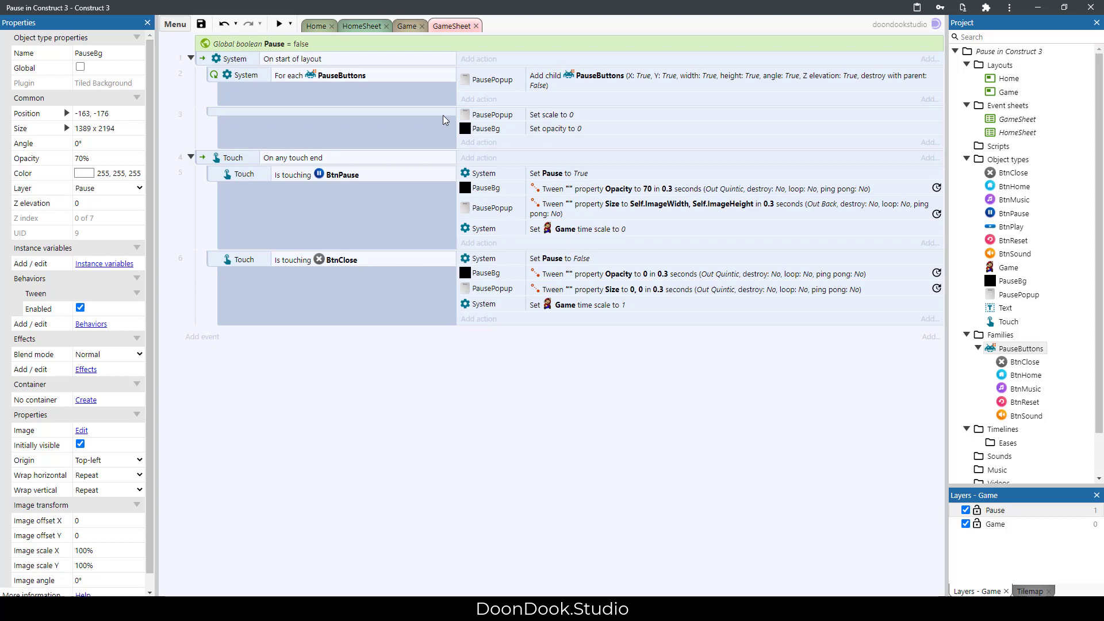
# Step: Create a 'Pause / Resume' group and move events 1–6 into it
pyautogui.rightClick(341, 375)
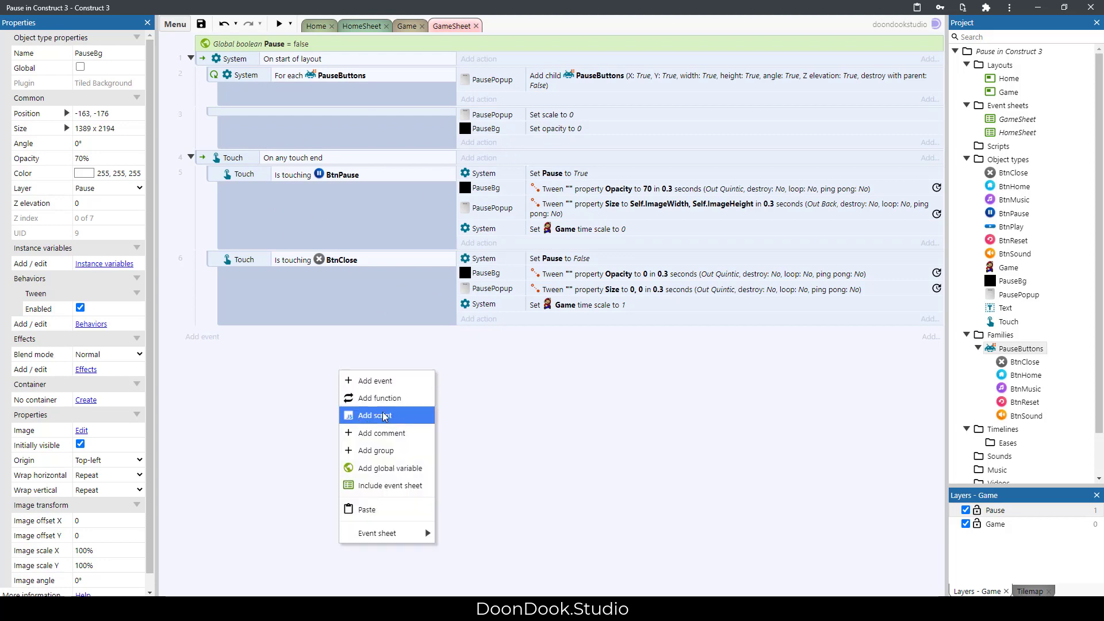
pyautogui.click(368, 449)
pyautogui.write('Pause / Resume')
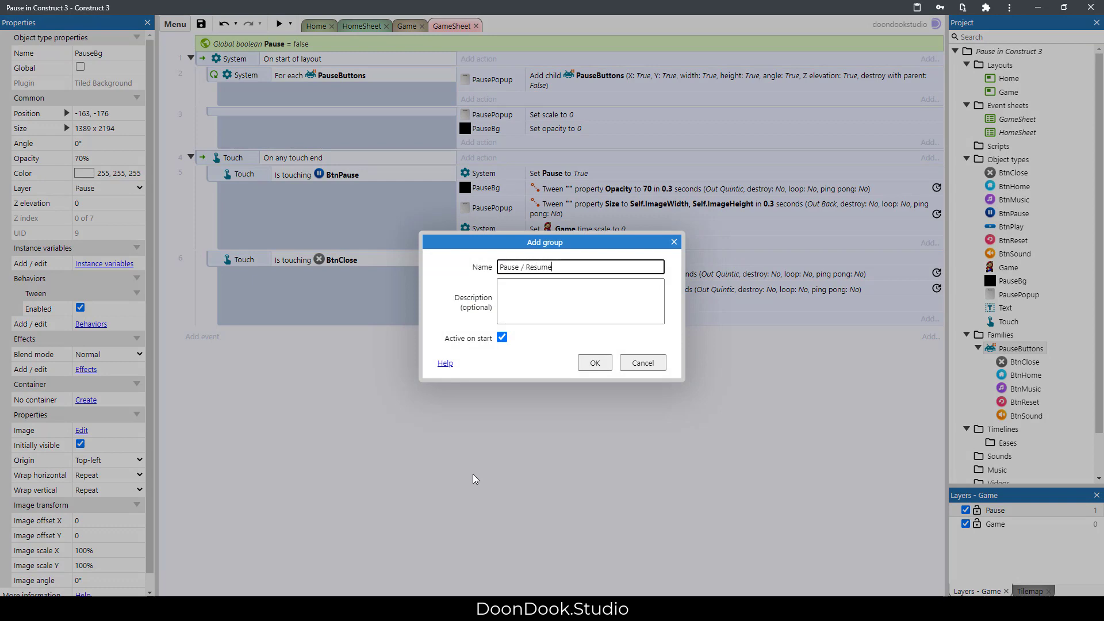
pyautogui.press('Return')
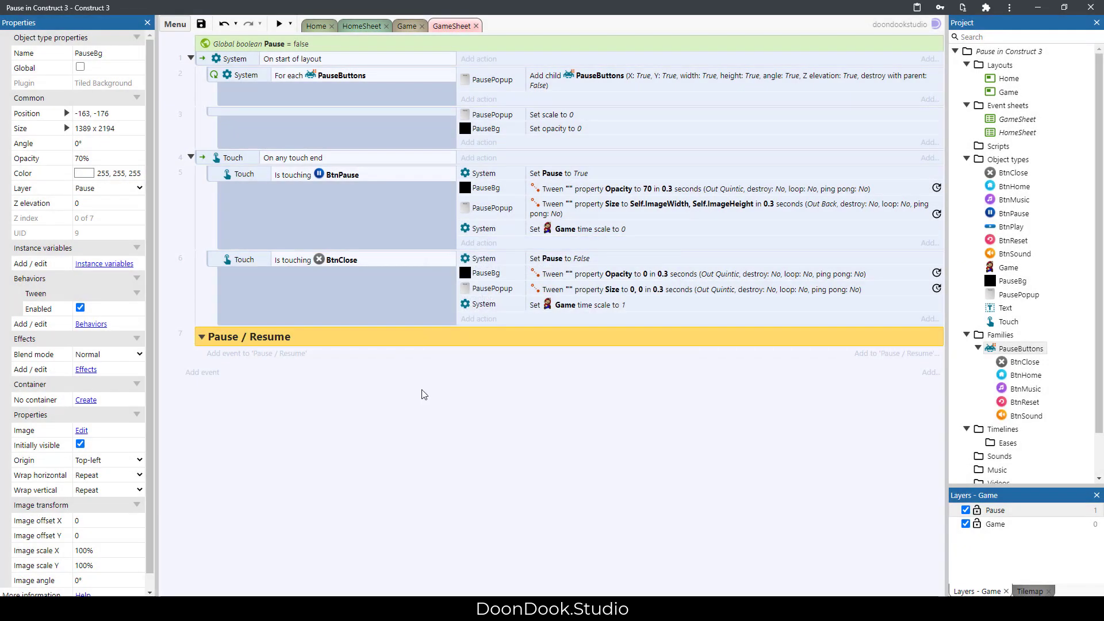
pyautogui.click(202, 62)
pyautogui.keyDown('shift'); pyautogui.click(206, 160); pyautogui.keyUp('shift')
pyautogui.moveTo(202, 59); pyautogui.dragTo(406, 344)
# Step: Add a 'Pause Buttons' group below it containing one blank event
pyautogui.rightClick(294, 395)
pyautogui.click(313, 479)
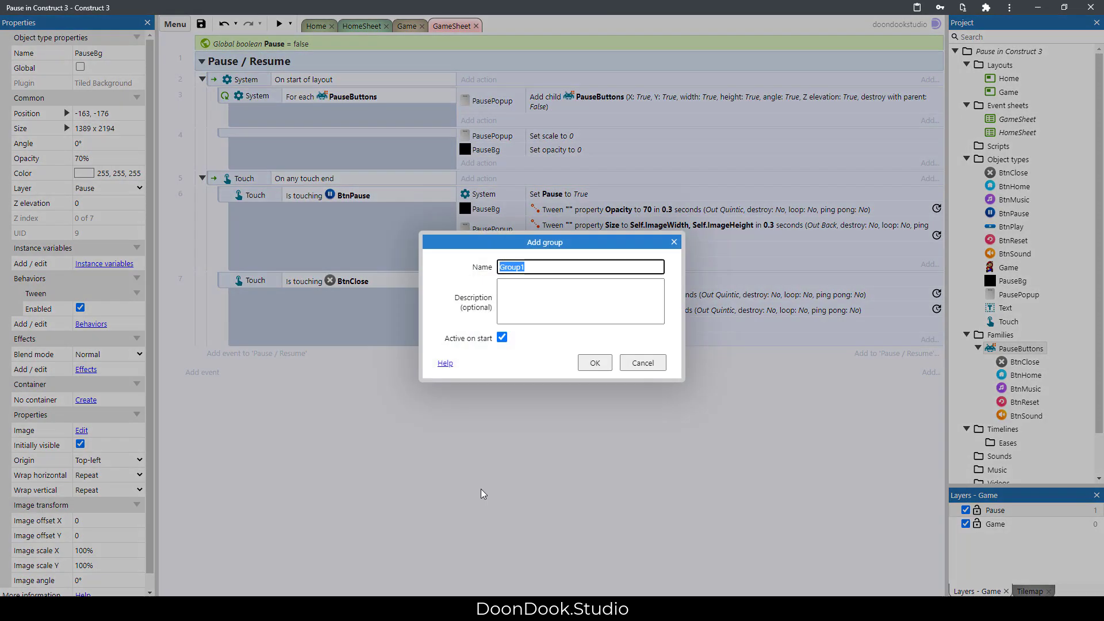
pyautogui.write('Pause Buttons')
pyautogui.press('Return')
pyautogui.click(492, 476)
pyautogui.click(348, 376)
pyautogui.press('b')
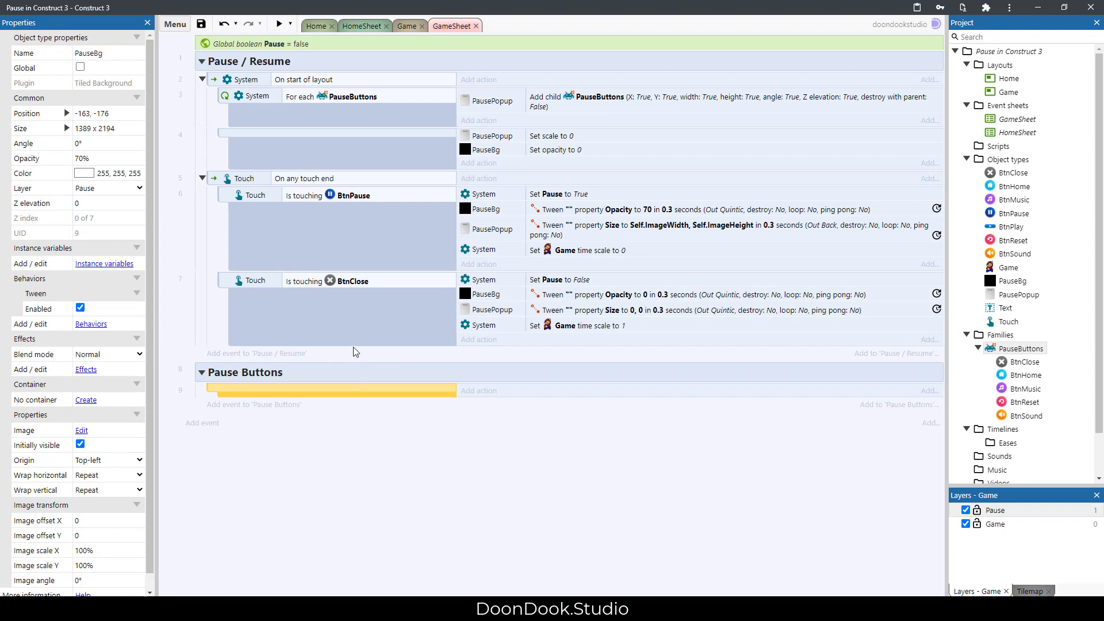
# Step: Copy On any touch end into event 9 and add an Is touching BtnHome sub-event
pyautogui.click(333, 180)
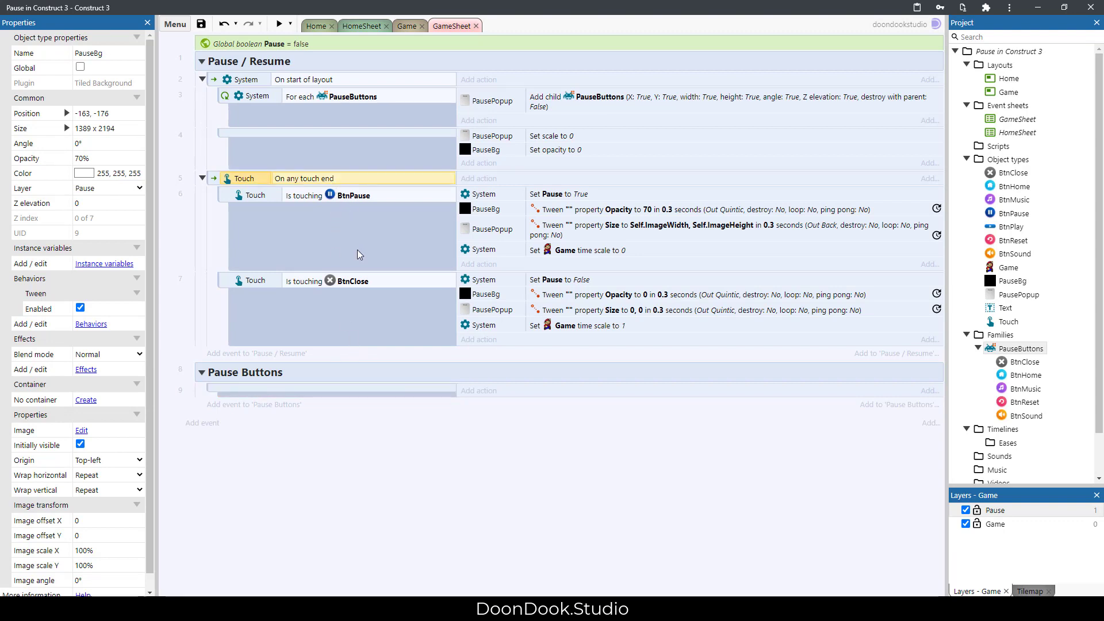
pyautogui.keyDown('alt'); pyautogui.moveTo(353, 394); pyautogui.dragTo(345, 401); pyautogui.keyUp('alt')
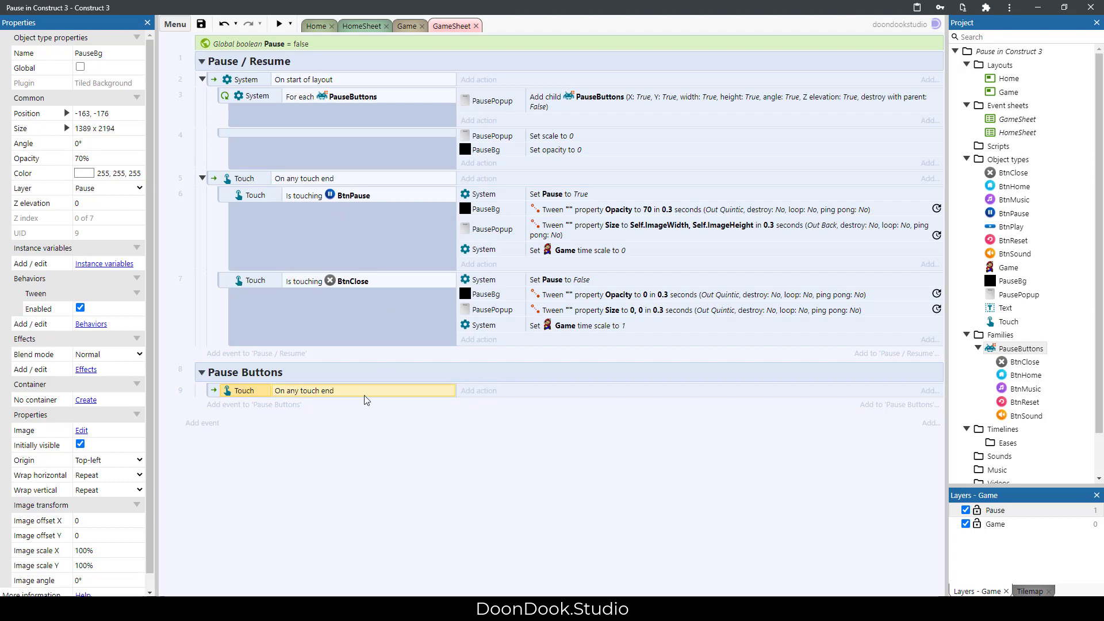
pyautogui.press('s')
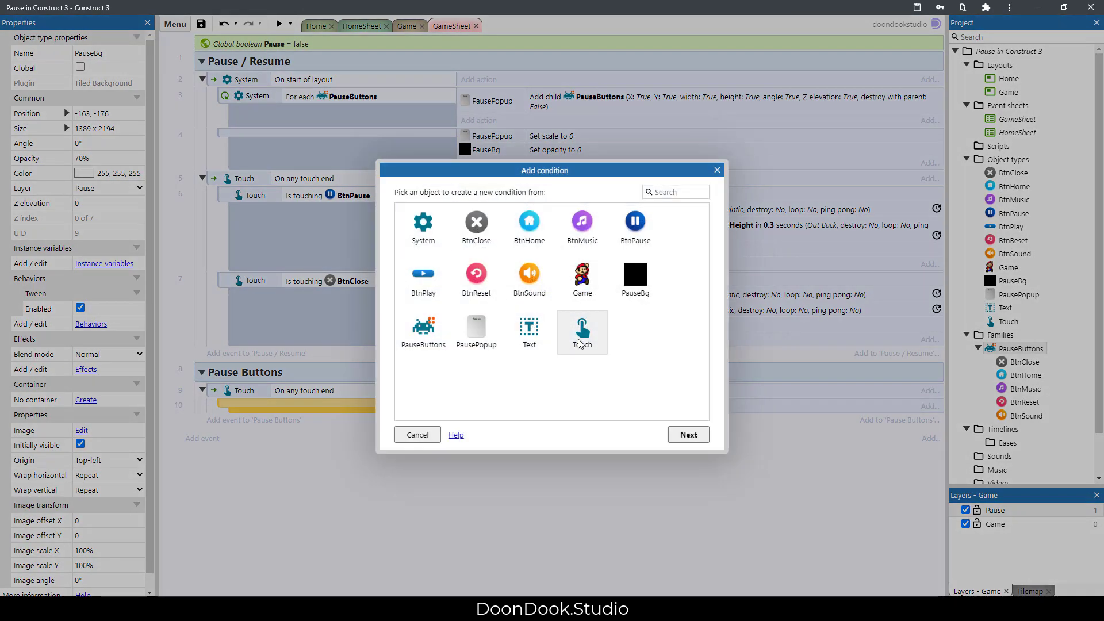
pyautogui.doubleClick(580, 336)
pyautogui.doubleClick(574, 284)
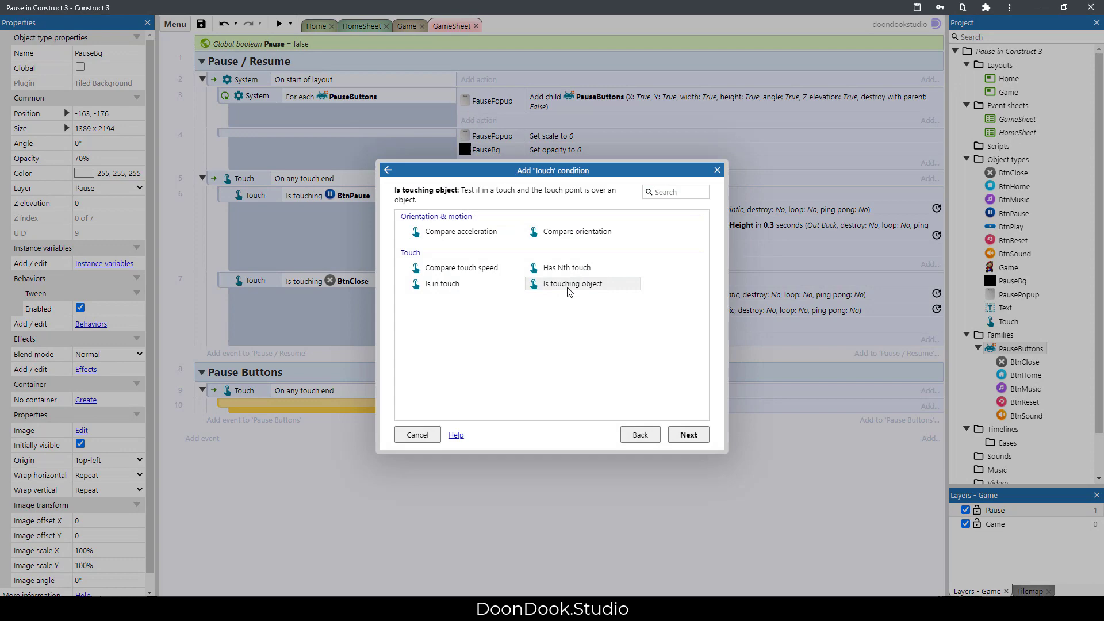
pyautogui.click(560, 276)
pyautogui.doubleClick(469, 284)
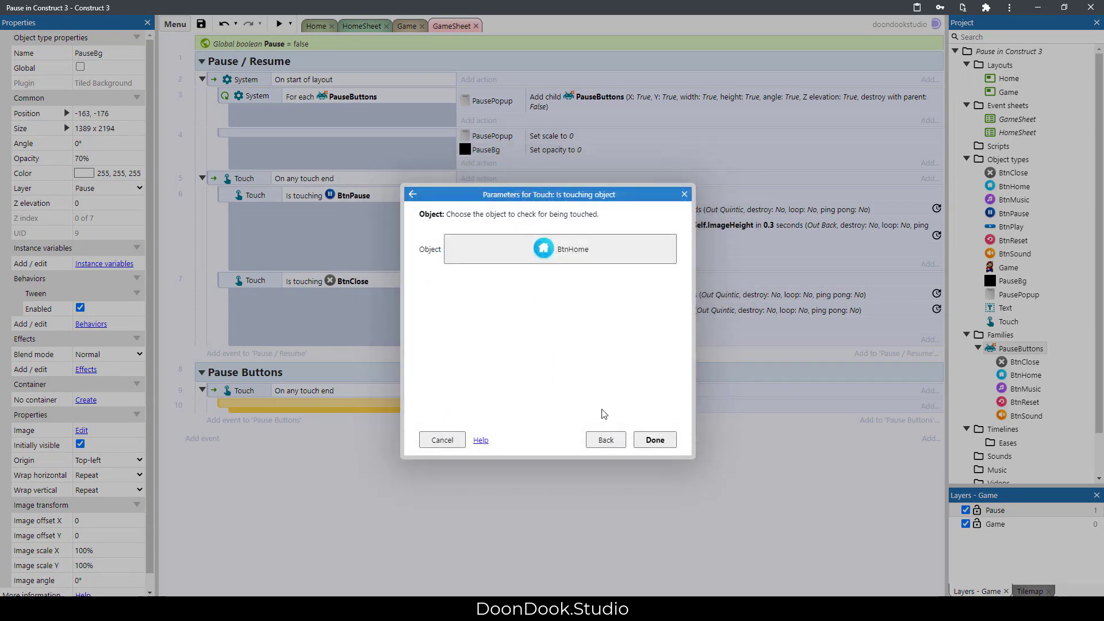
pyautogui.click(655, 439)
# Step: Add a System Is boolean set Pause condition to event 9
pyautogui.click(336, 413)
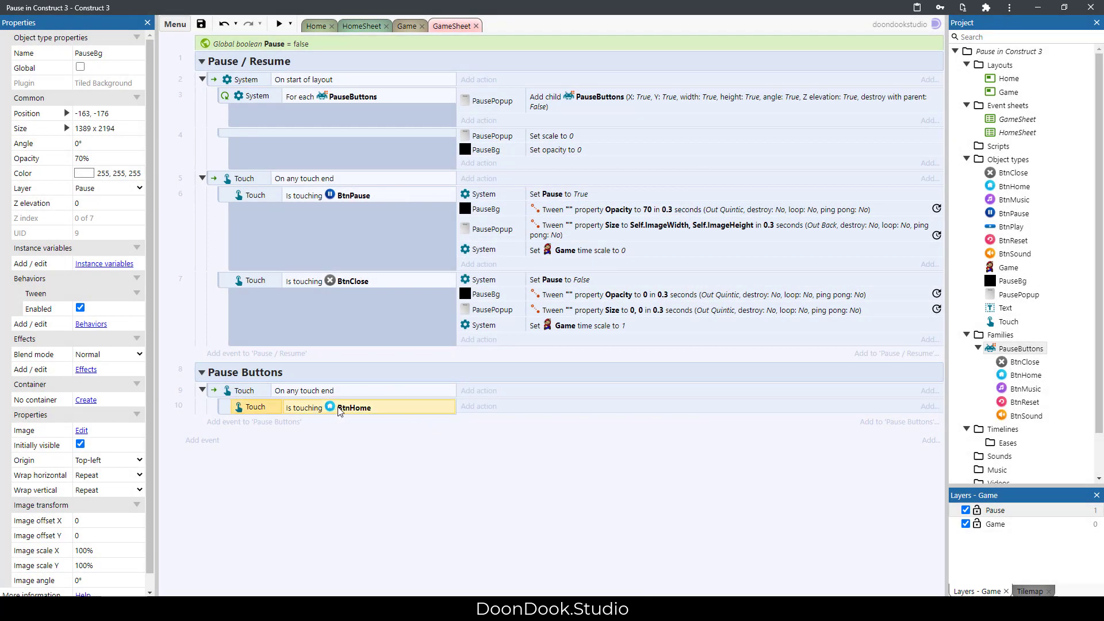
pyautogui.keyDown('ctrl'); pyautogui.moveTo(352, 413); pyautogui.dragTo(356, 431); pyautogui.keyUp('ctrl')
pyautogui.doubleClick(366, 428)
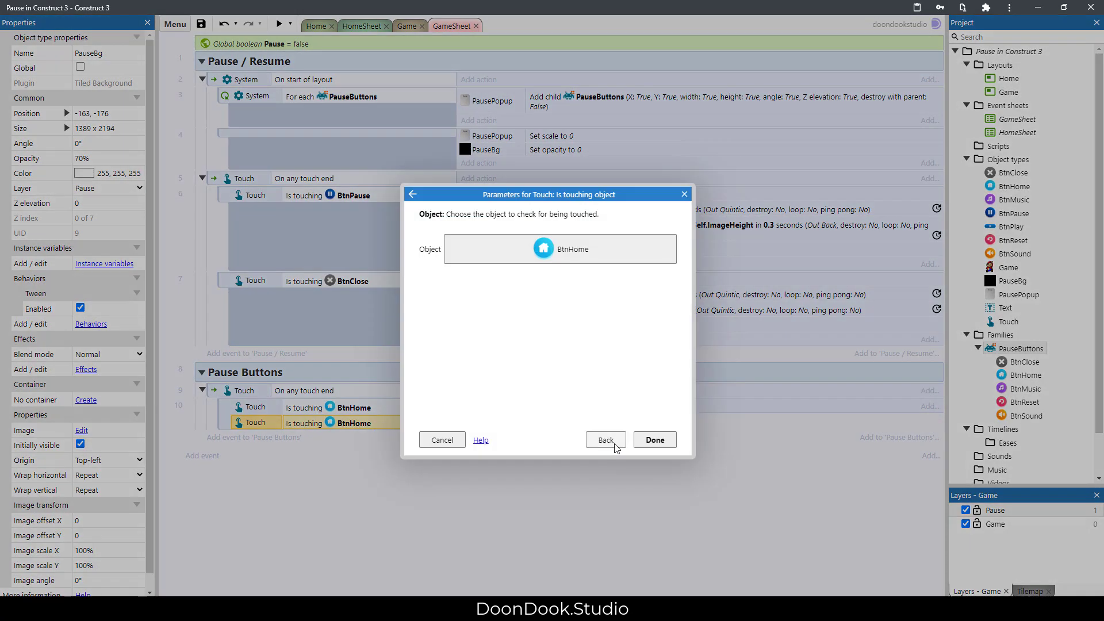
pyautogui.click(665, 440)
pyautogui.click(637, 436)
pyautogui.click(423, 228)
pyautogui.doubleClick(423, 229)
pyautogui.scroll(-2, 538, 274)
pyautogui.doubleClick(538, 271)
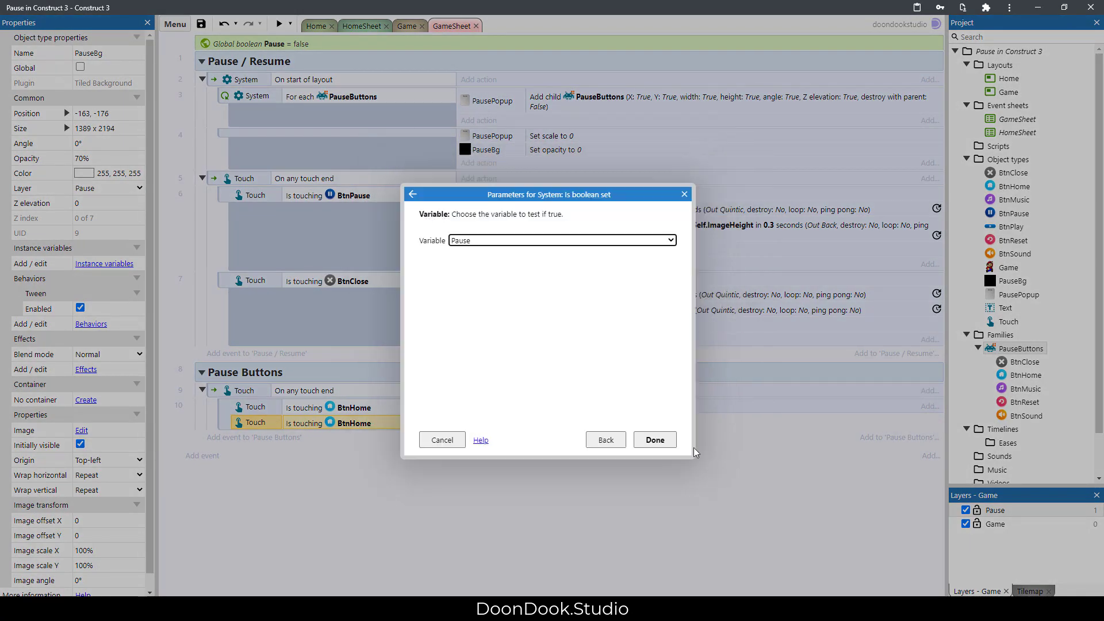
pyautogui.click(653, 438)
pyautogui.moveTo(294, 396); pyautogui.dragTo(293, 392)
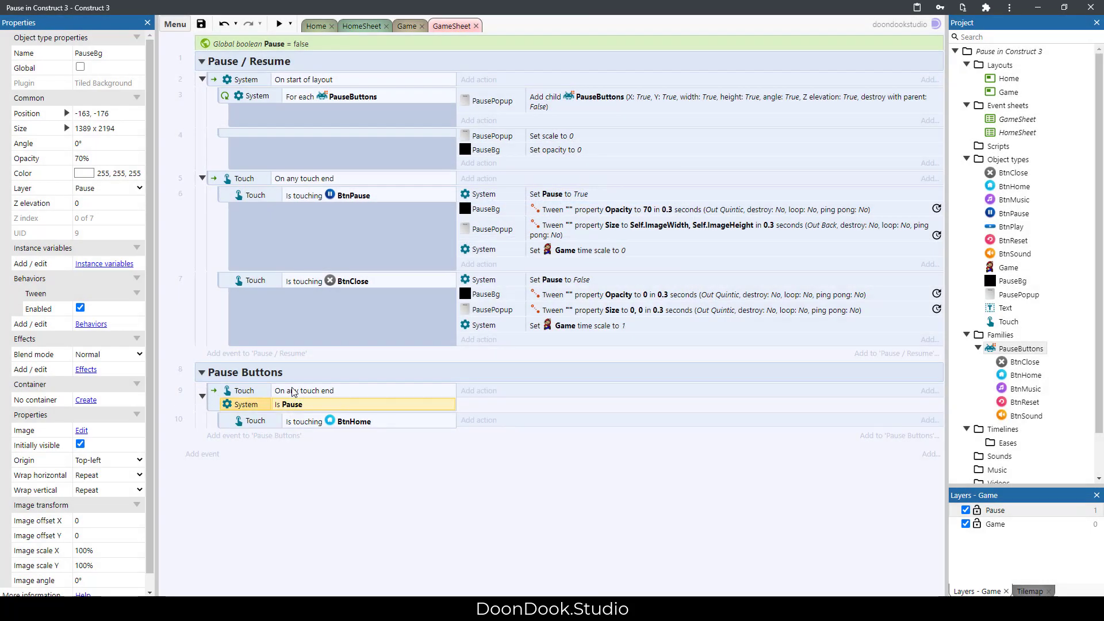
pyautogui.click(340, 425)
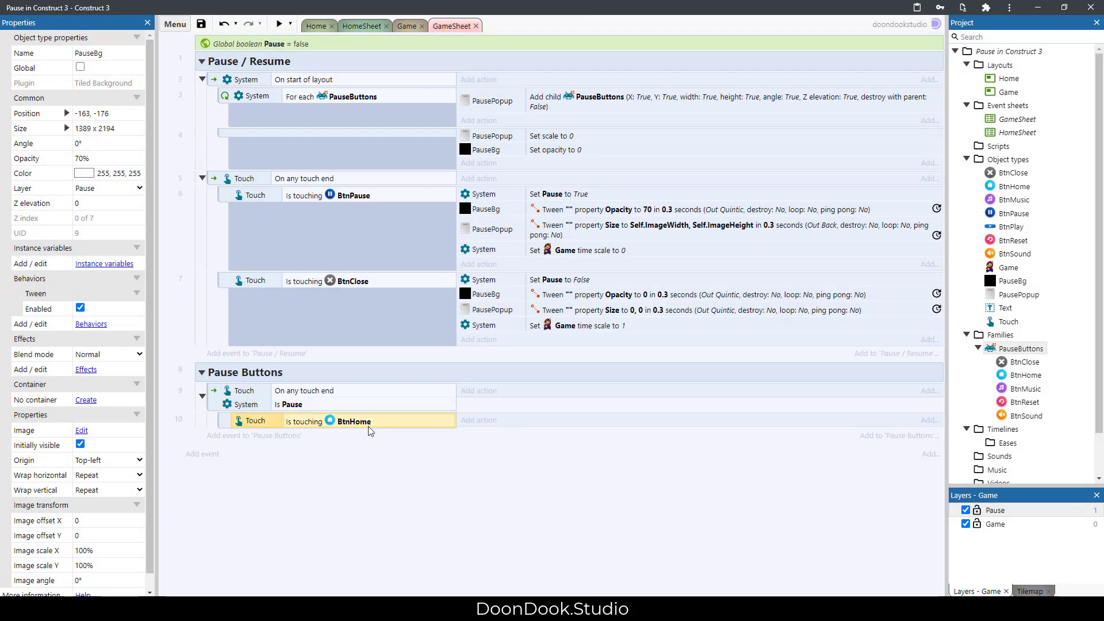
pyautogui.click(496, 468)
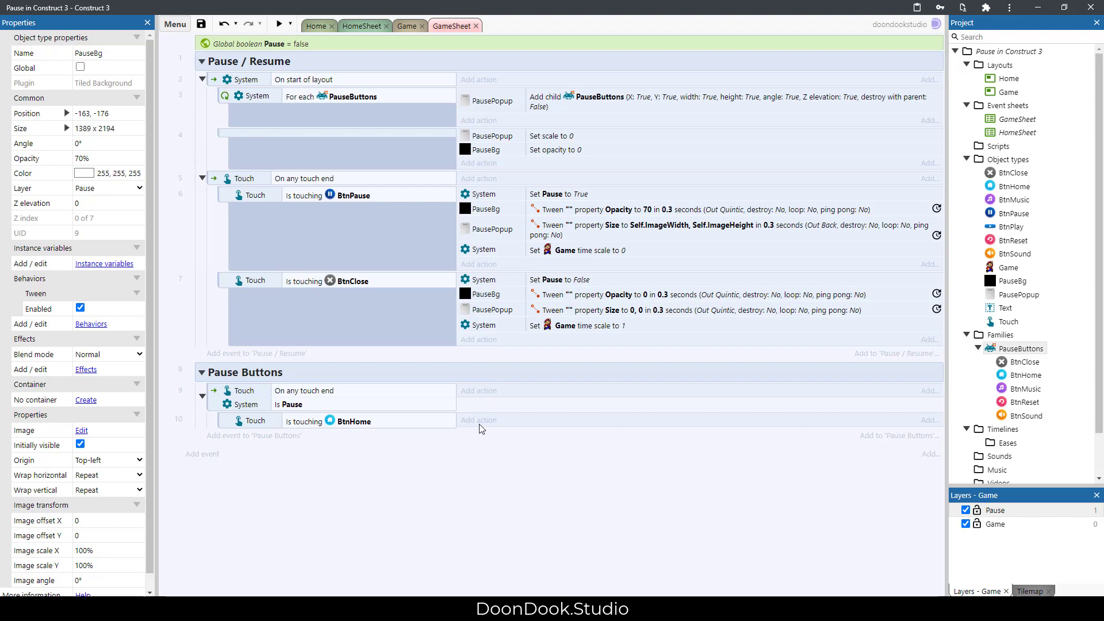
# Step: Give the BtnHome sub-event a System Go to layout Home action
pyautogui.click(480, 420)
pyautogui.doubleClick(432, 236)
pyautogui.scroll(-5, 488, 276)
pyautogui.scroll(-3, 487, 276)
pyautogui.doubleClick(439, 266)
pyautogui.click(501, 241)
pyautogui.click(480, 262)
pyautogui.click(655, 440)
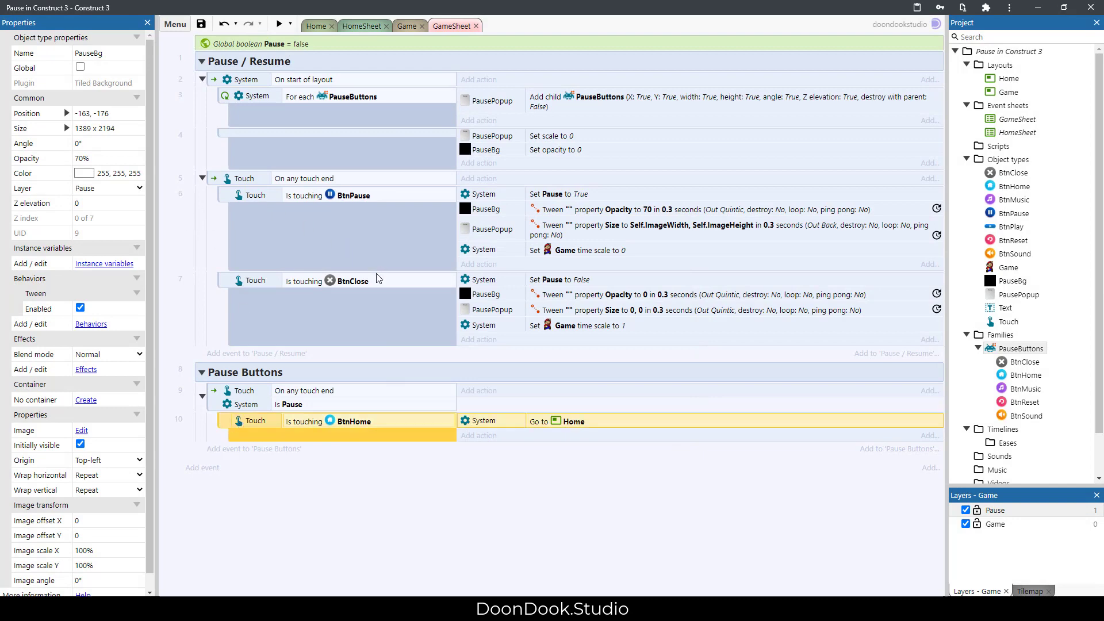
# Step: Copy the BtnHome event as event 11 and change its touched object to BtnReset
pyautogui.hotkey('ctrl', 'c')
pyautogui.hotkey('ctrl', 'v')
pyautogui.doubleClick(374, 452)
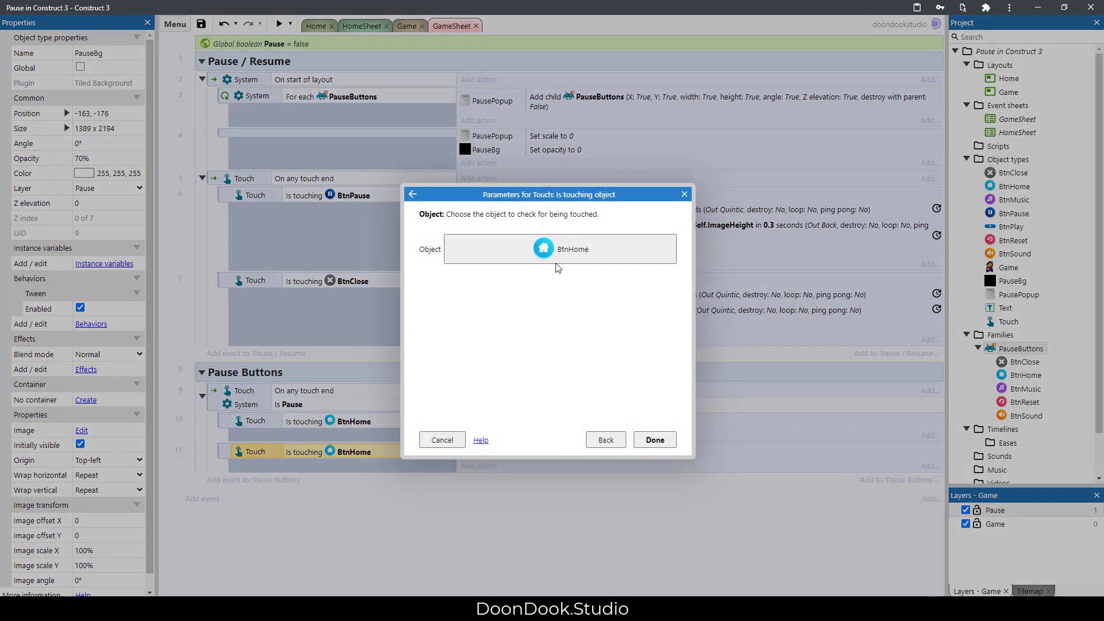
pyautogui.click(558, 268)
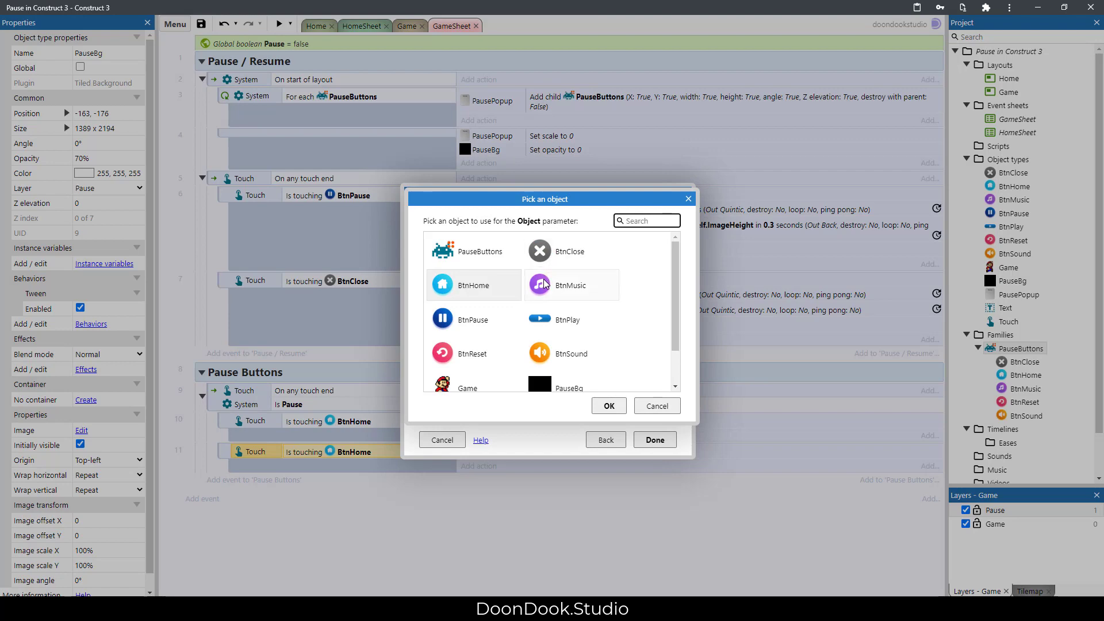
pyautogui.doubleClick(460, 354)
pyautogui.click(655, 440)
# Step: Replace the copied Go to Home action with Restart layout, then switch to the Game layout
pyautogui.doubleClick(549, 454)
pyautogui.click(604, 438)
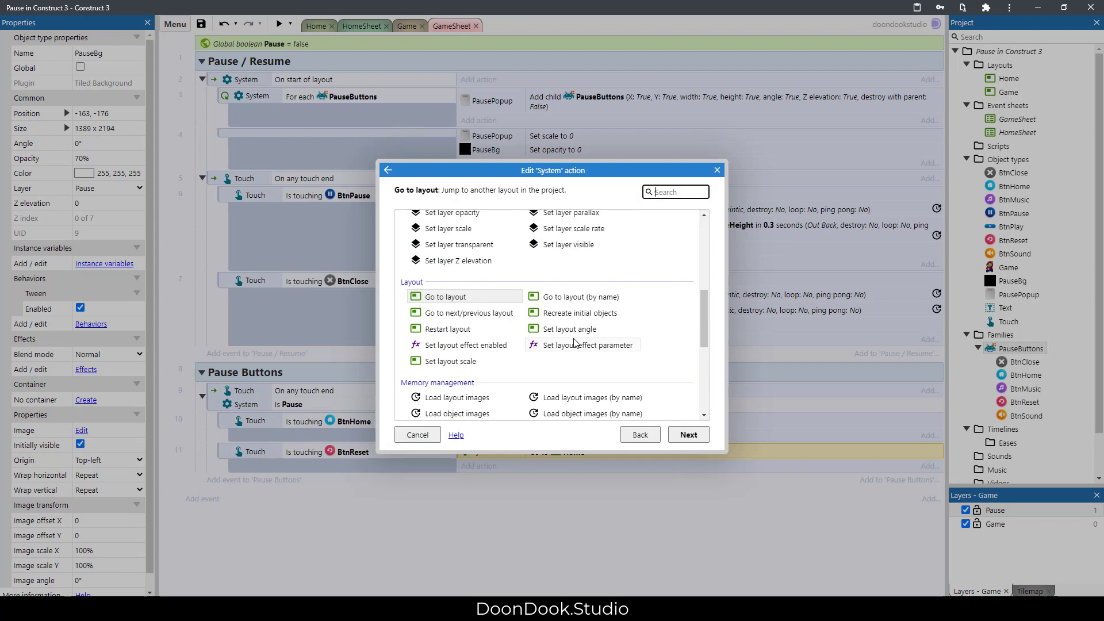
pyautogui.write('res')
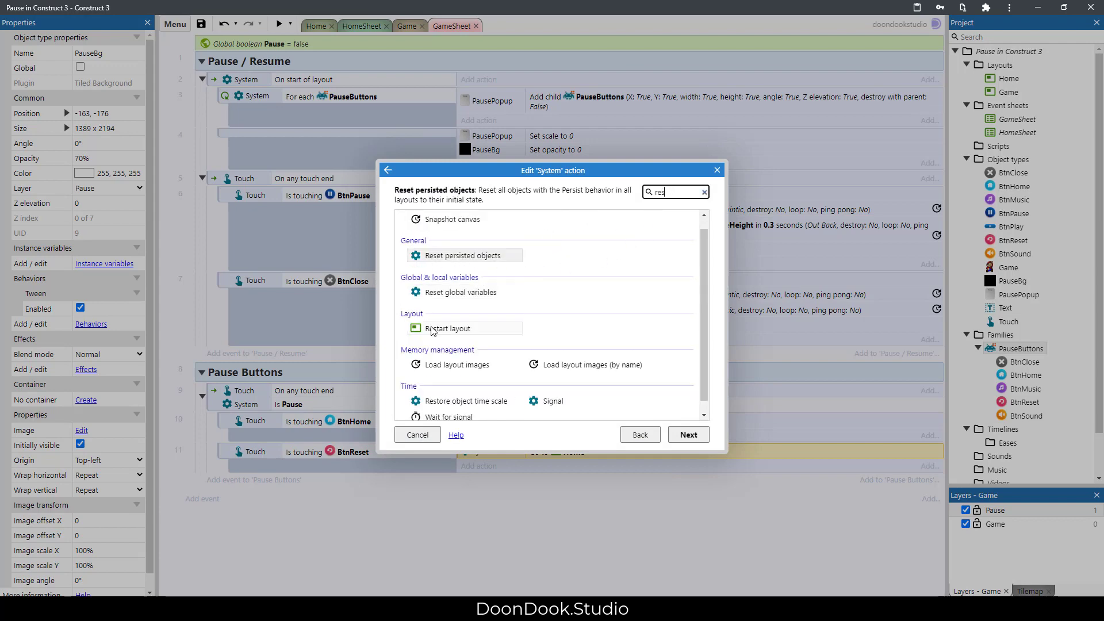
pyautogui.doubleClick(447, 328)
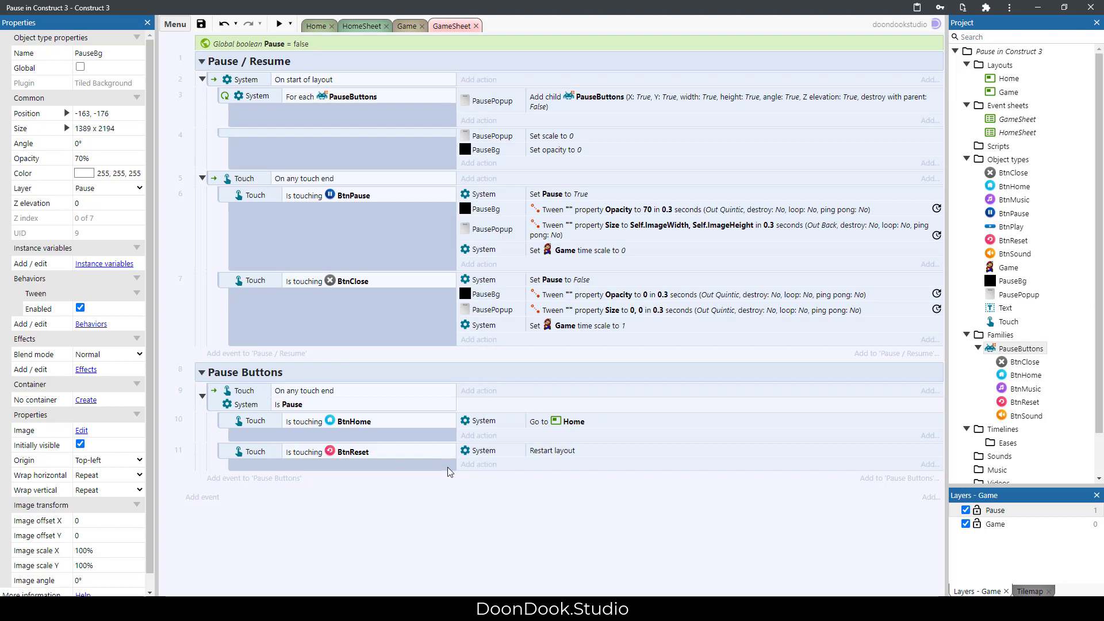
pyautogui.click(406, 27)
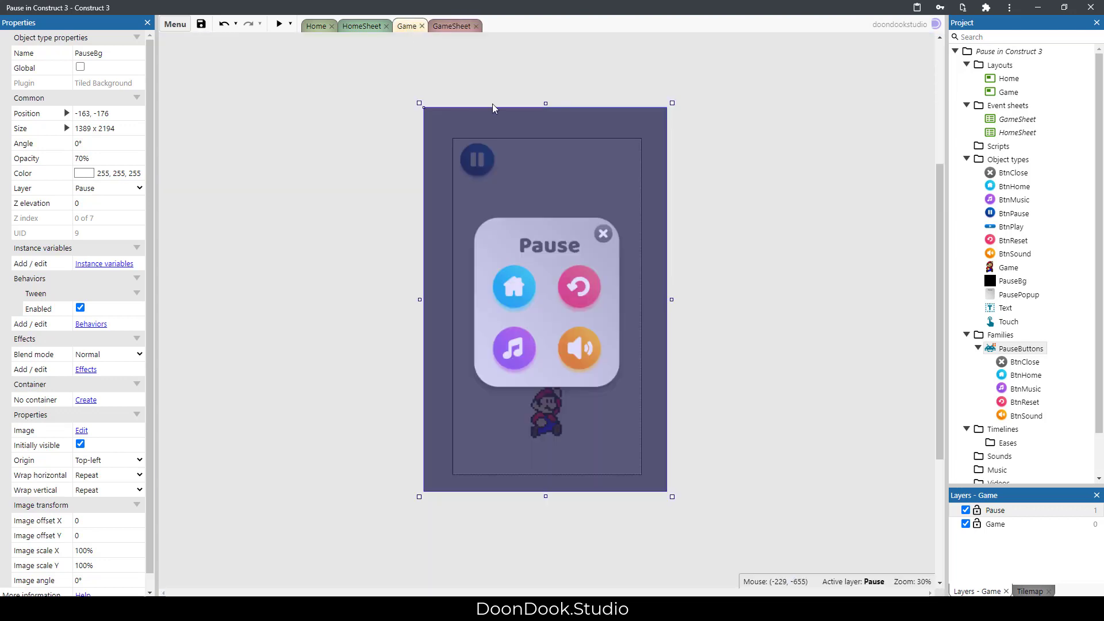
# Step: Inspect the BtnMusic and BtnSound sprites on the Game layout, then return to GameSheet
pyautogui.click(521, 357)
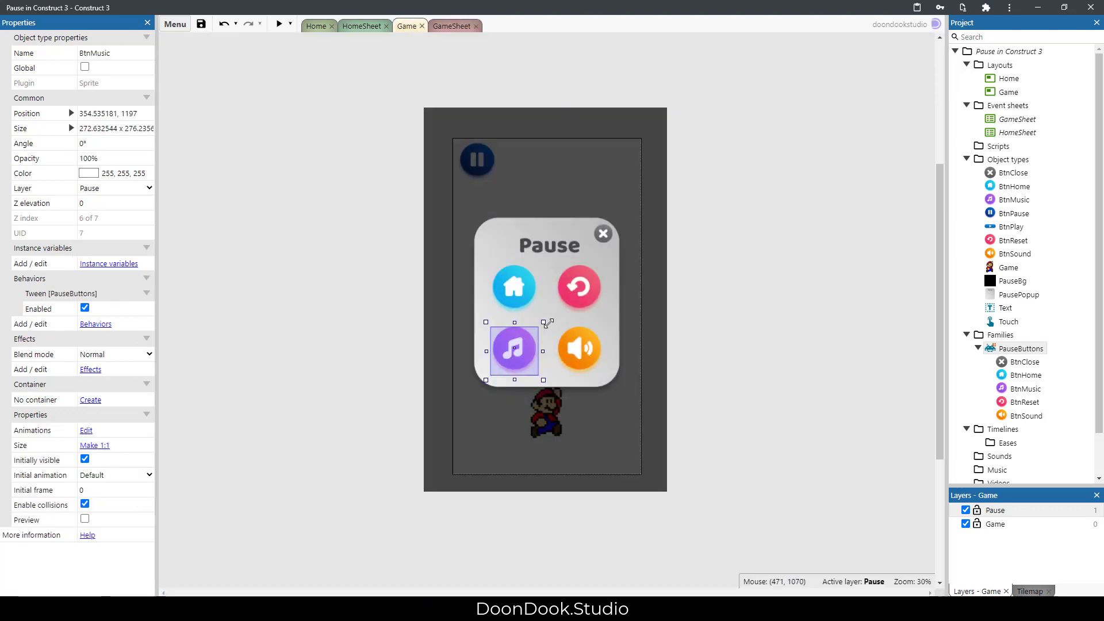
pyautogui.click(583, 347)
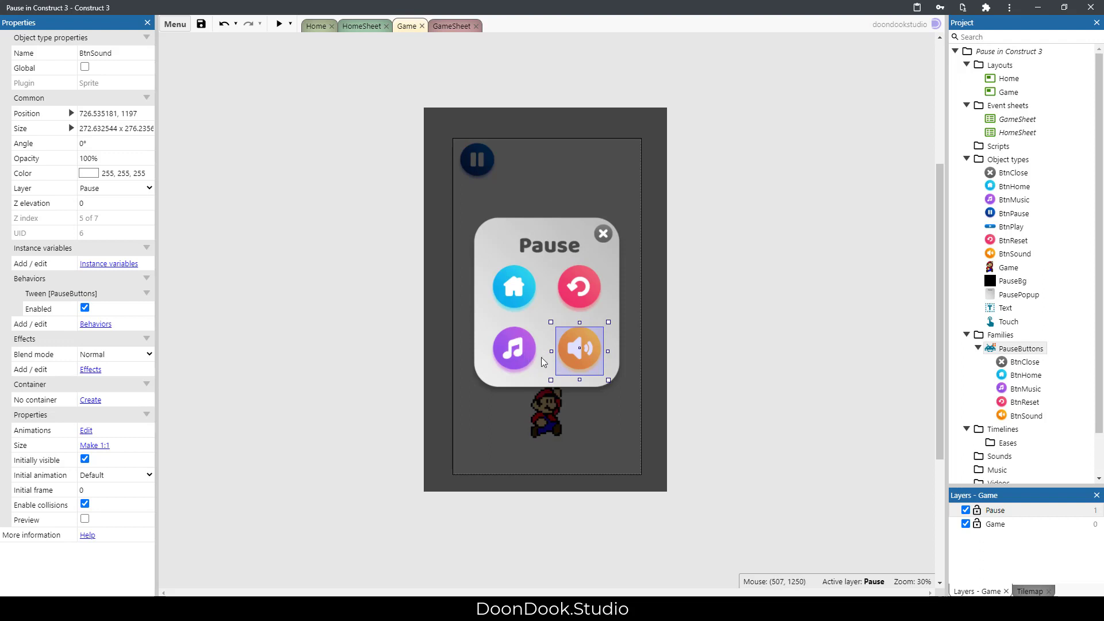
pyautogui.click(451, 27)
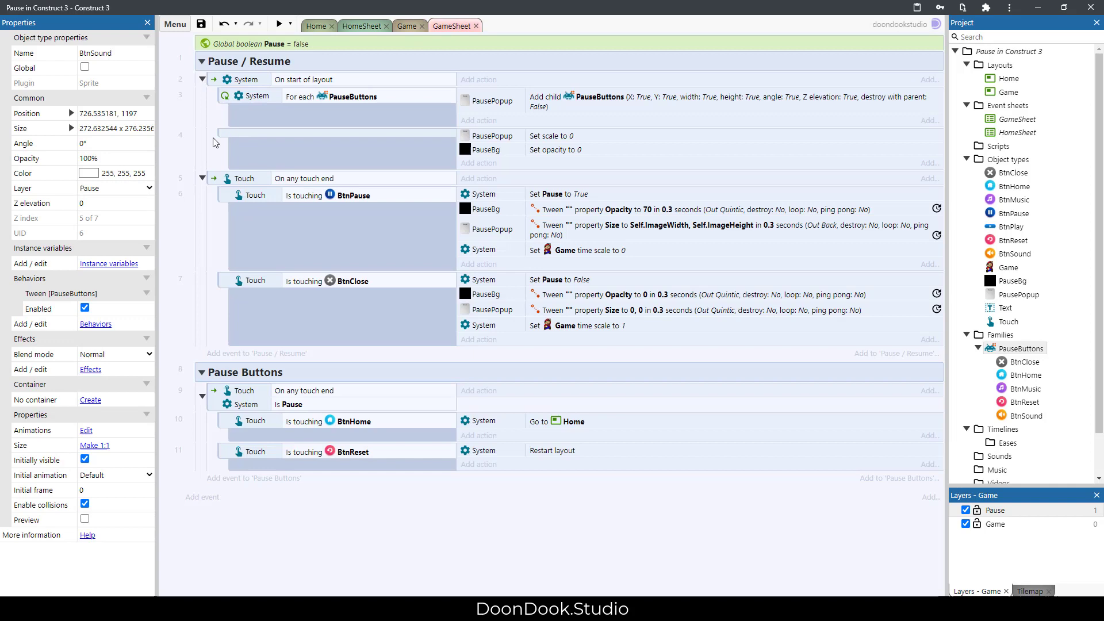
# Step: Add a global number variable 'Sound' with initial value 1
pyautogui.rightClick(187, 133)
pyautogui.click(224, 227)
pyautogui.write('So')
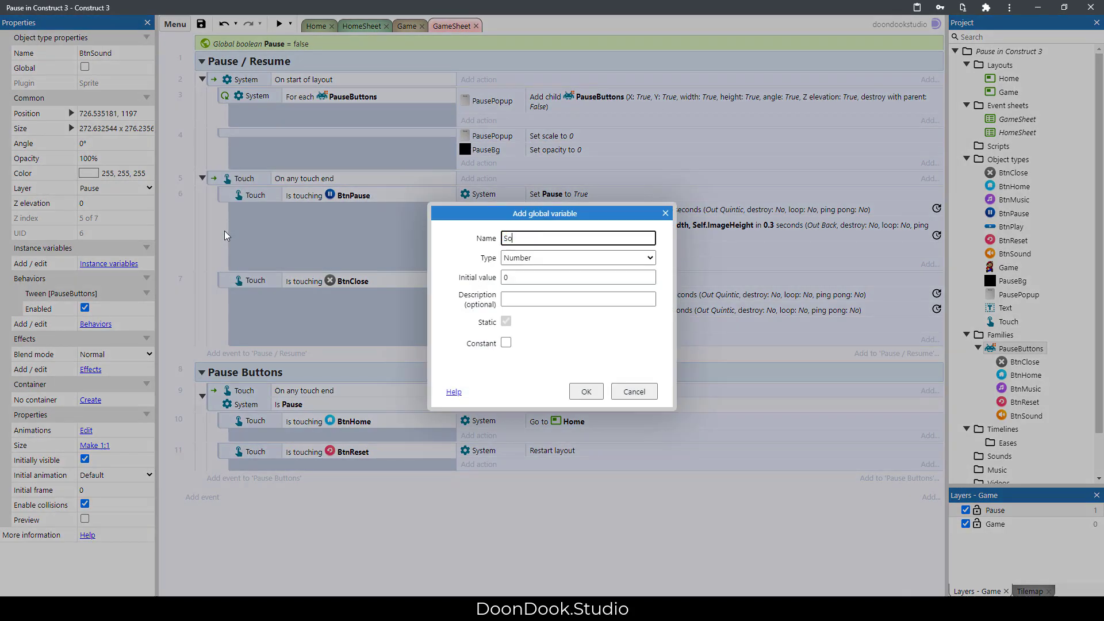
pyautogui.write('und')
pyautogui.press('Tab')
pyautogui.press('Tab')
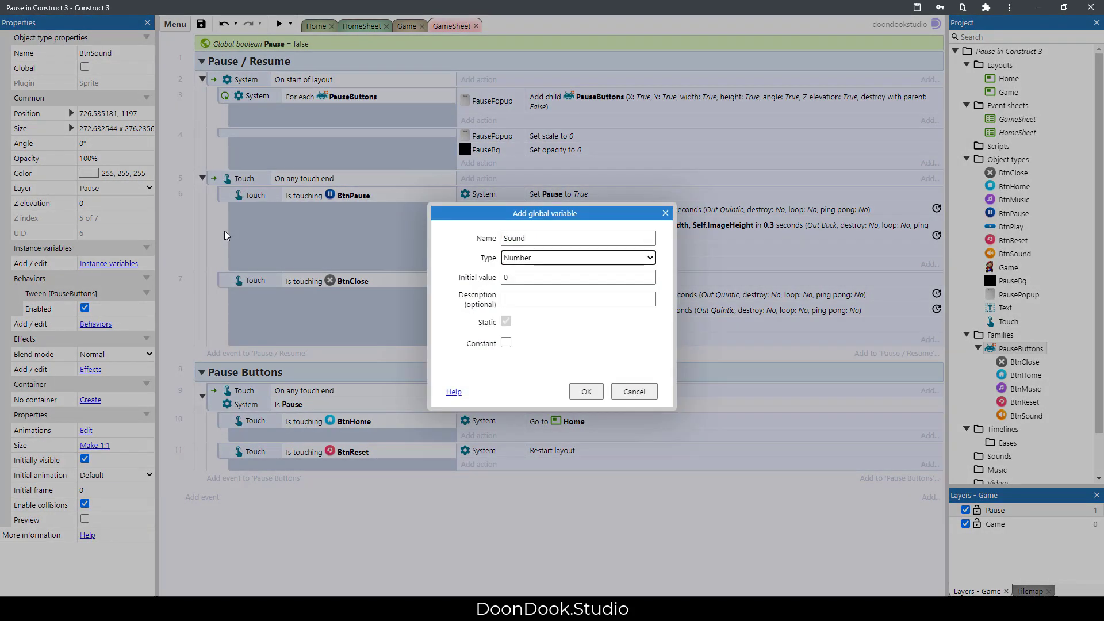
pyautogui.write('1')
pyautogui.press('Return')
# Step: Duplicate Sound and rename the copy to 'Music', then select the BtnReset event 11
pyautogui.hotkey('ctrl', 'c')
pyautogui.hotkey('ctrl', 'v')
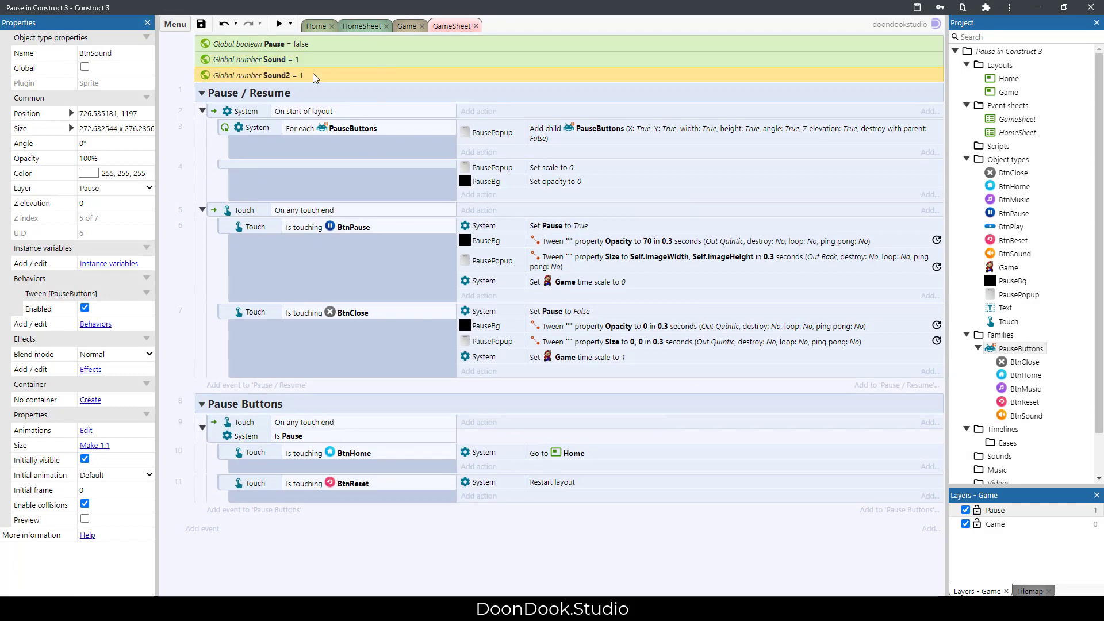
pyautogui.doubleClick(313, 75)
pyautogui.write('Music')
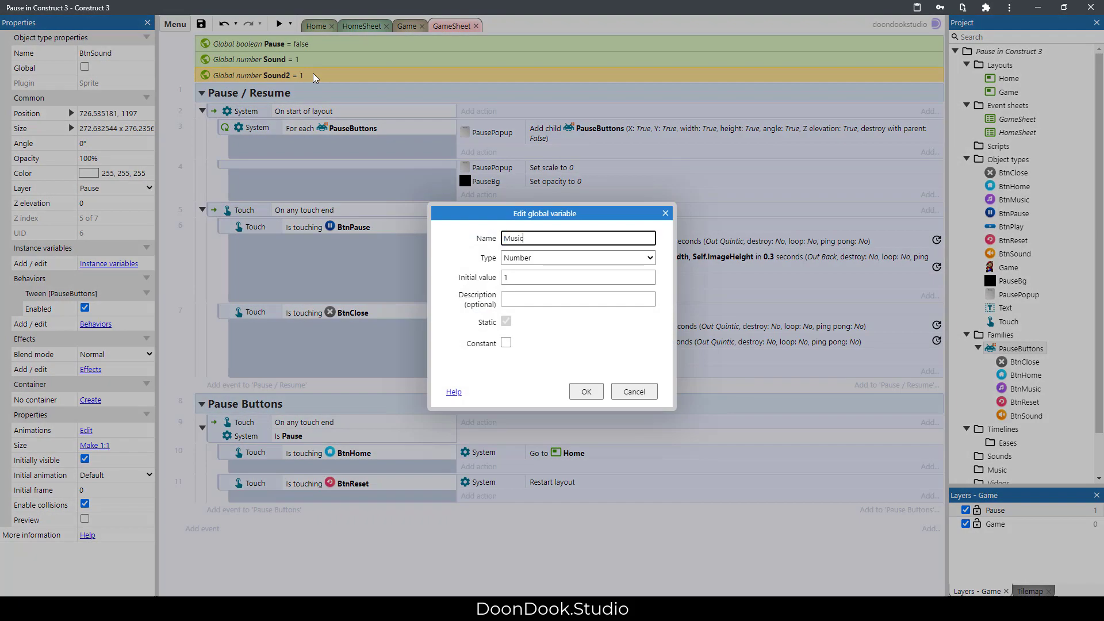
pyautogui.press('Return')
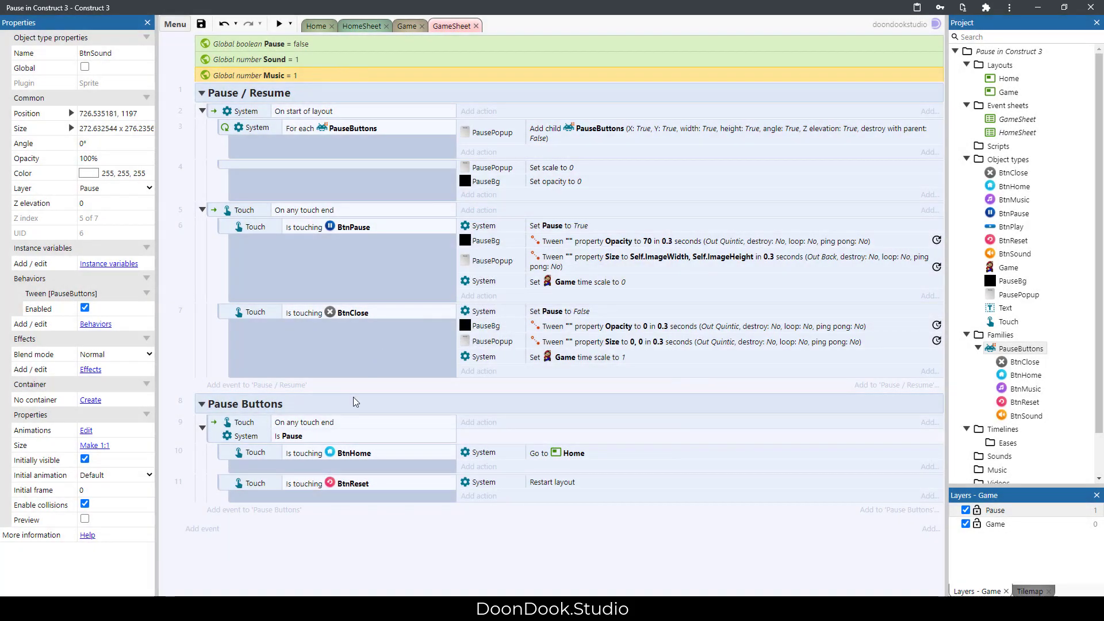
pyautogui.click(337, 491)
pyautogui.click(256, 498)
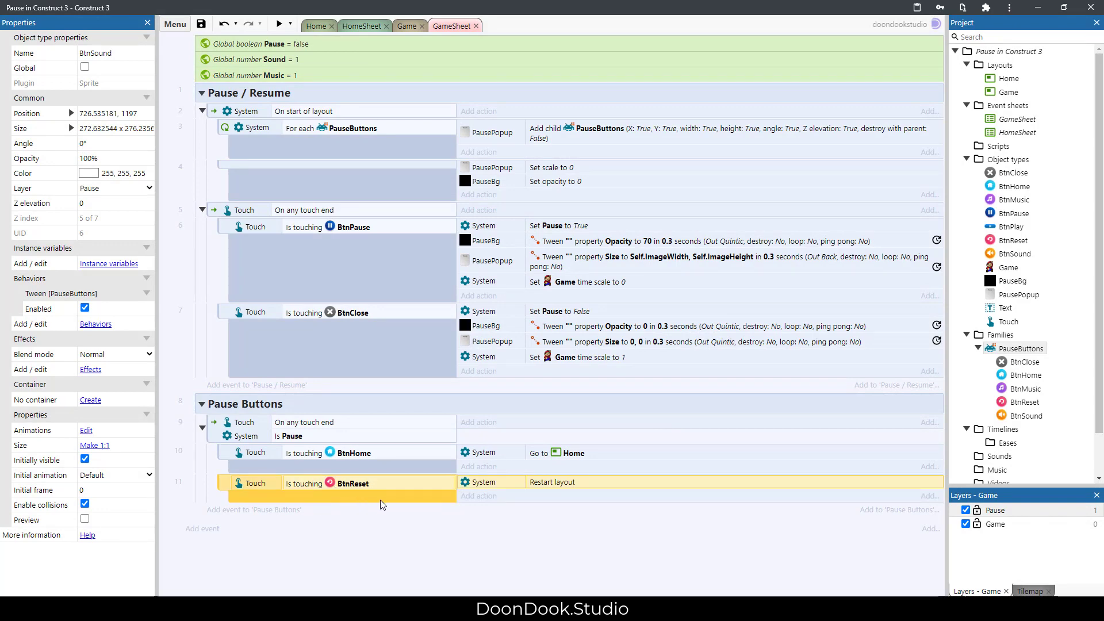
# Step: Duplicate the BtnReset touch event as a BtnSound touch event and delete its Restart layout action
pyautogui.hotkey('ctrl', 'c')
pyautogui.hotkey('ctrl', 'v')
pyautogui.doubleClick(371, 511)
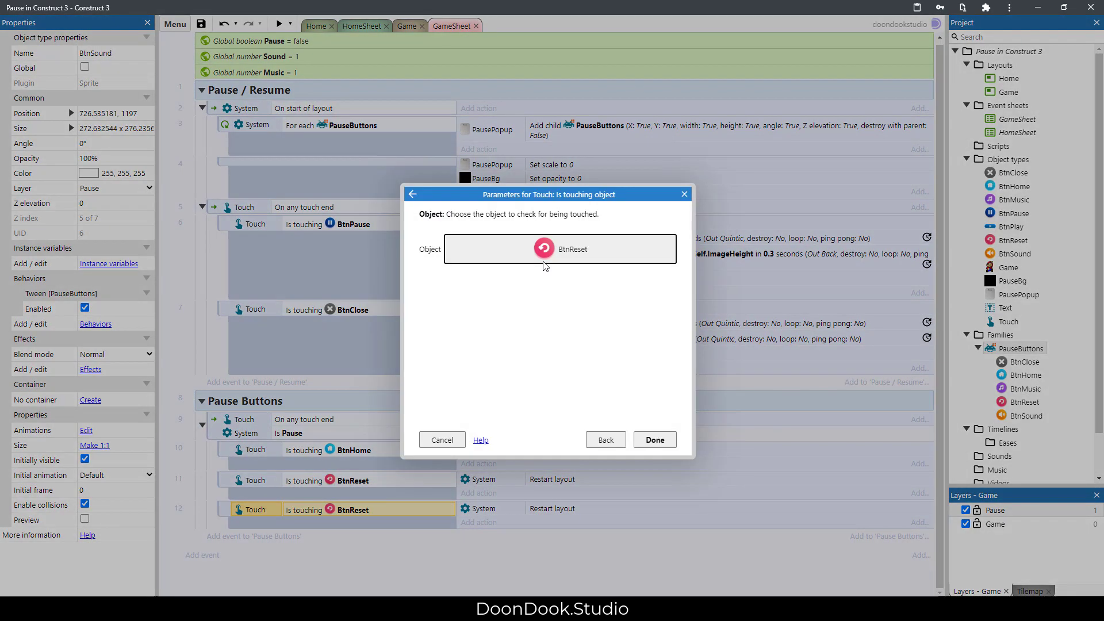
pyautogui.click(557, 262)
pyautogui.scroll(-1, 561, 262)
pyautogui.doubleClick(571, 308)
pyautogui.click(655, 440)
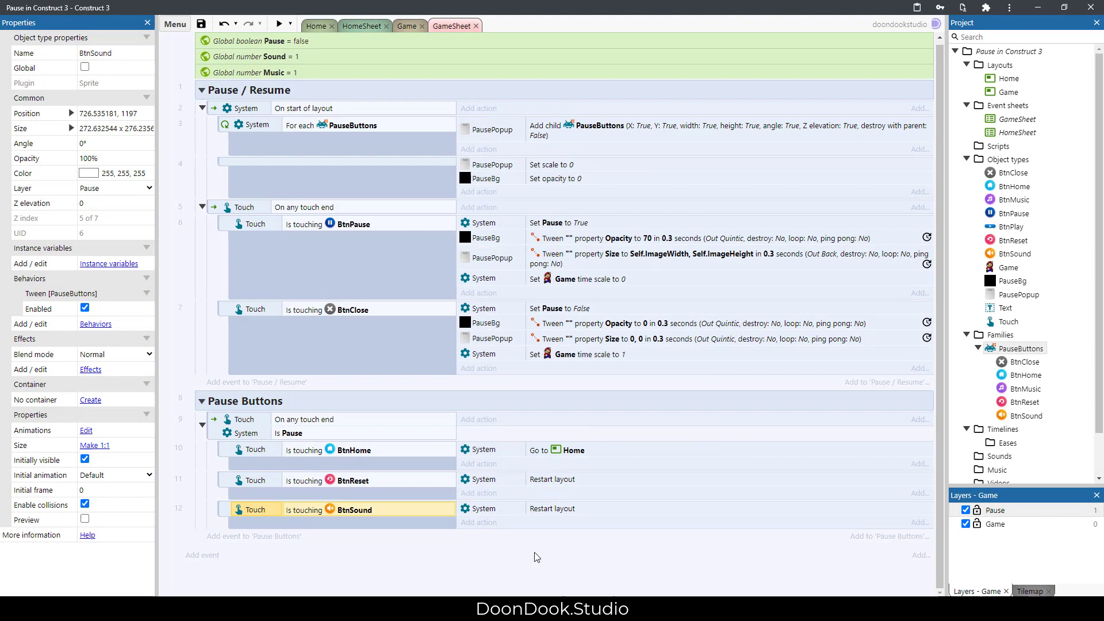
pyautogui.click(560, 512)
pyautogui.press('Delete')
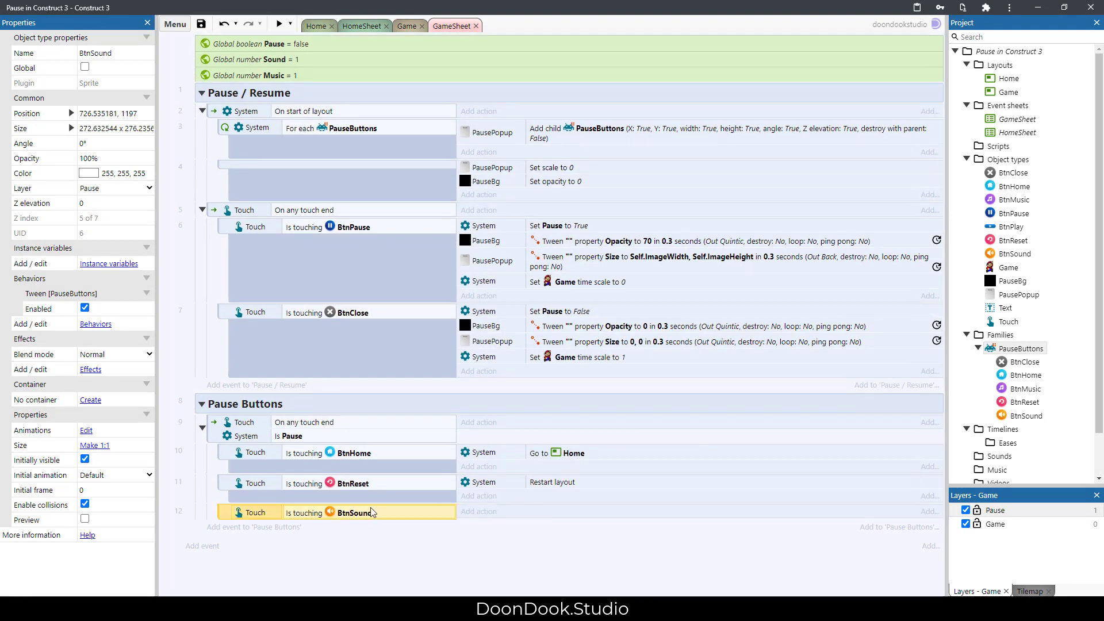
# Step: Add a sub-event checking BtnSound's animation frame equals 0, reviewing its frames
pyautogui.press('s')
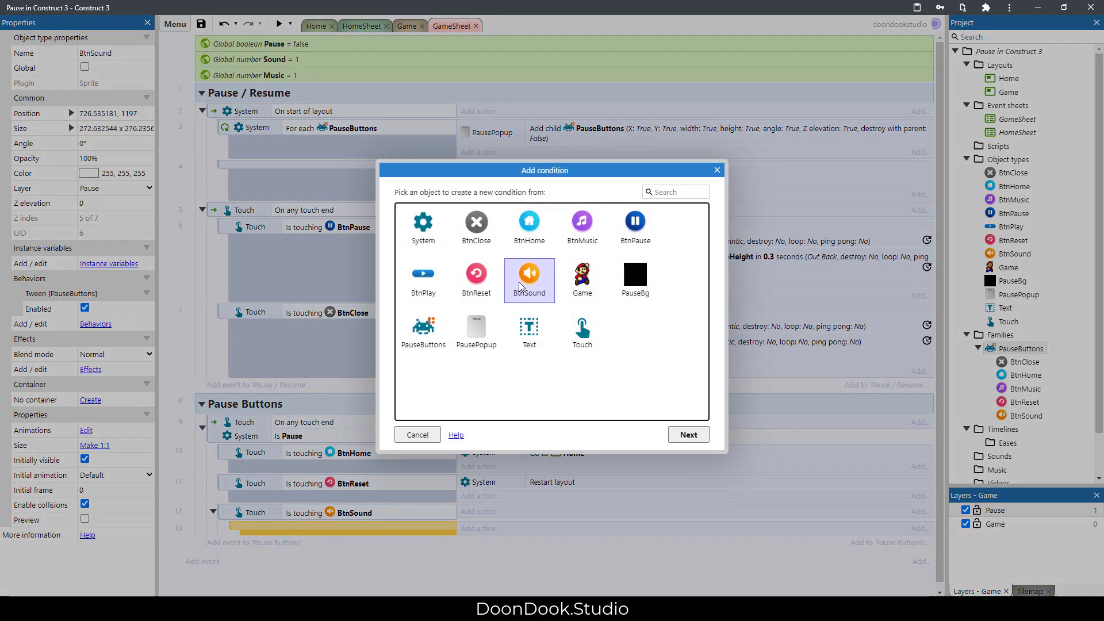
pyautogui.doubleClick(519, 281)
pyautogui.doubleClick(450, 283)
pyautogui.click(493, 260)
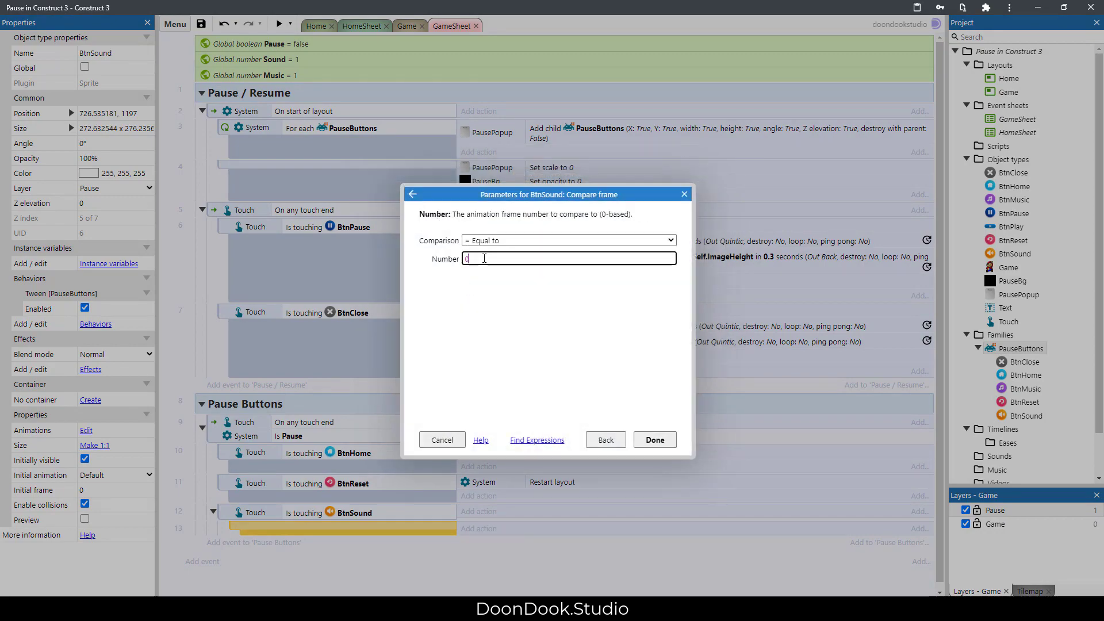
pyautogui.press('Return')
pyautogui.doubleClick(1014, 254)
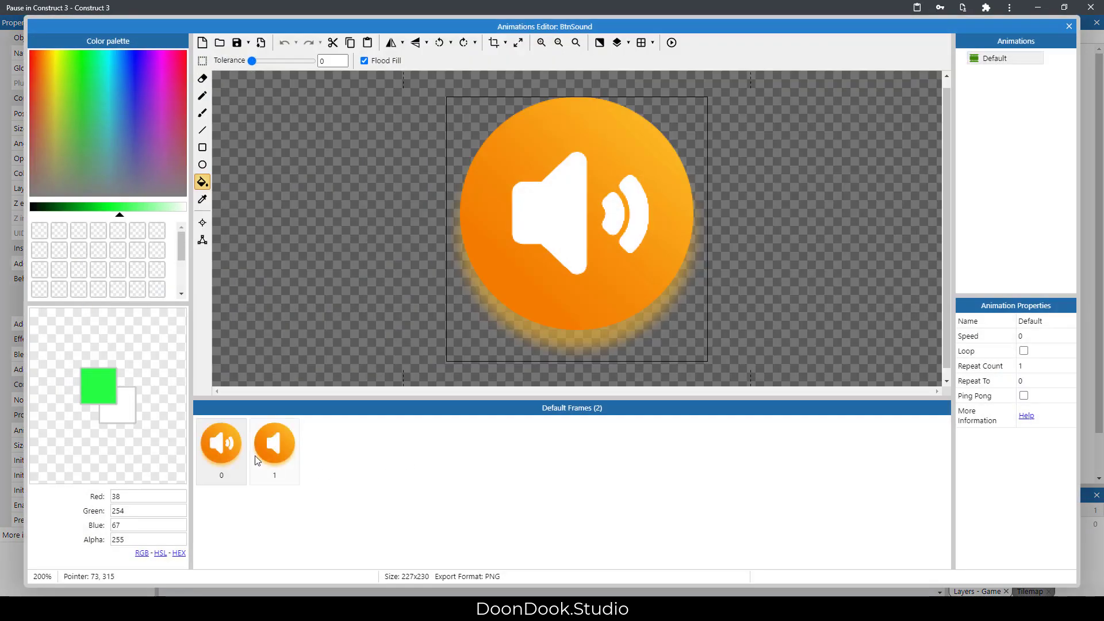
pyautogui.click(271, 443)
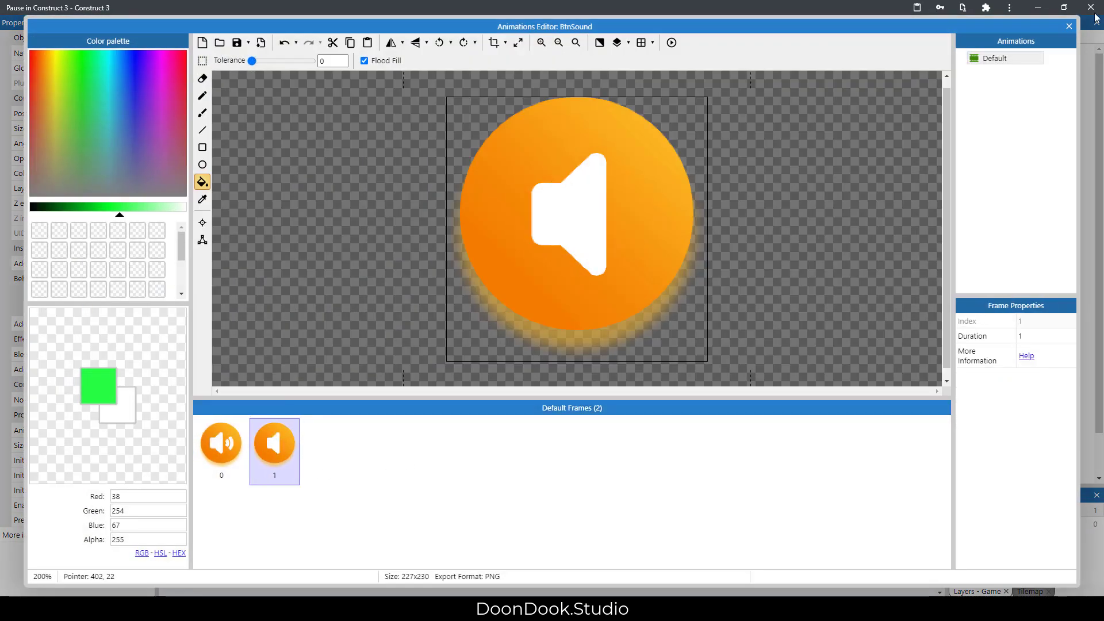
pyautogui.click(1069, 26)
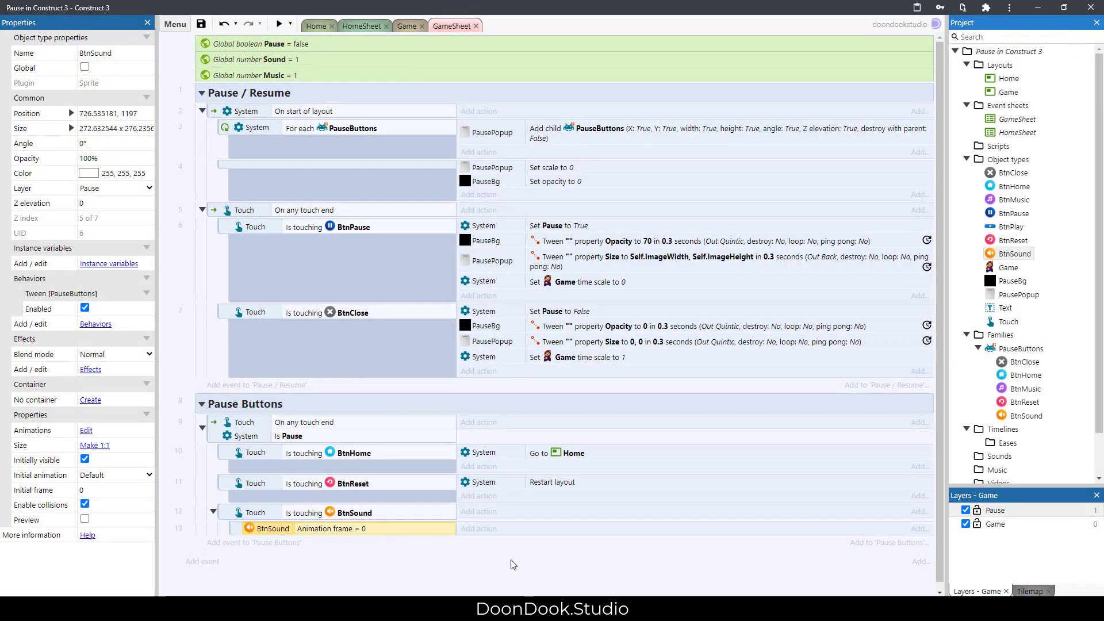
pyautogui.click(513, 564)
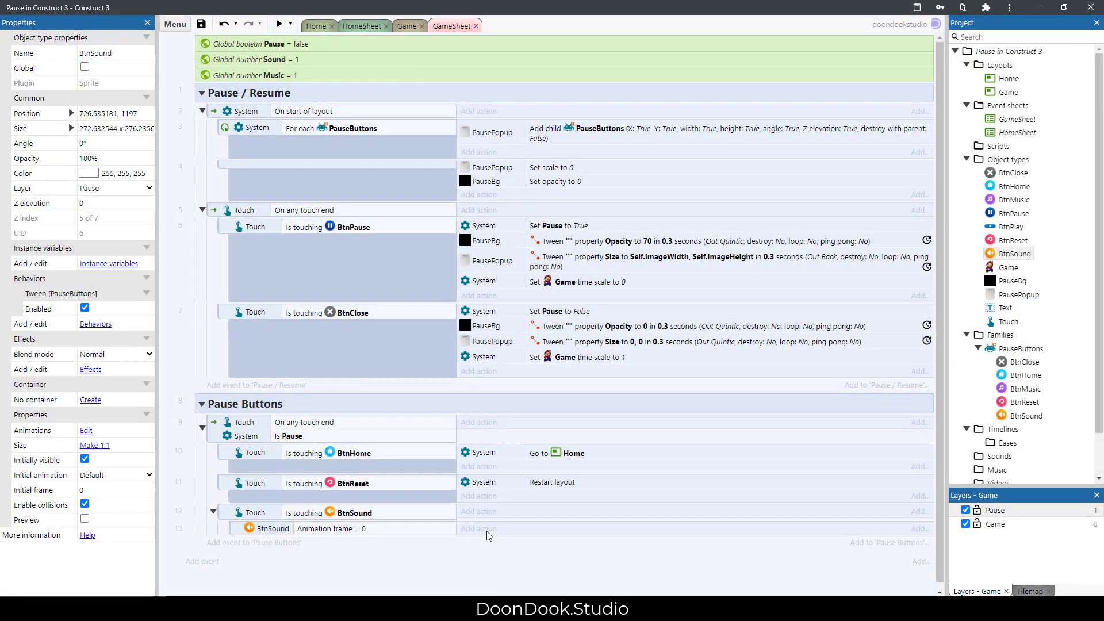
# Step: Make the frame 0 sub-event set the Sound variable to 1
pyautogui.click(480, 528)
pyautogui.doubleClick(424, 229)
pyautogui.doubleClick(557, 373)
pyautogui.click(471, 241)
pyautogui.click(471, 260)
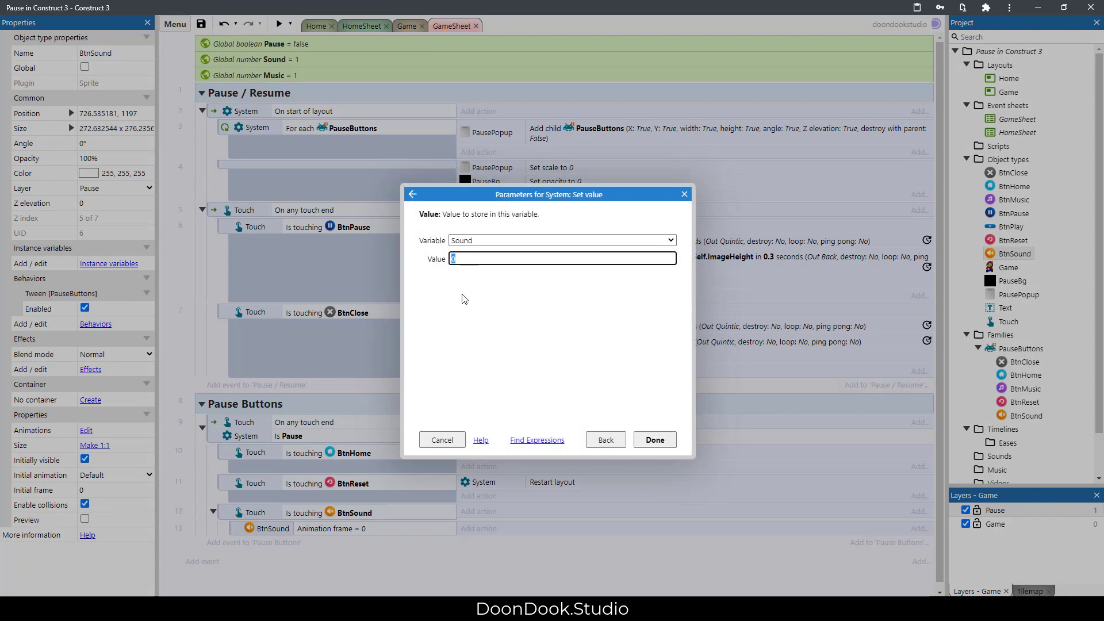
pyautogui.write('1')
pyautogui.press('Return')
# Step: Add an Else event that sets Sound to 0
pyautogui.press('x')
pyautogui.keyDown('ctrl'); pyautogui.moveTo(547, 508); pyautogui.dragTo(567, 541); pyautogui.keyUp('ctrl')
pyautogui.doubleClick(565, 538)
pyautogui.doubleClick(463, 260)
pyautogui.write('0')
pyautogui.press('Return')
# Step: Start a new Pause Buttons event with a System condition comparing the Sound variable
pyautogui.click(283, 360)
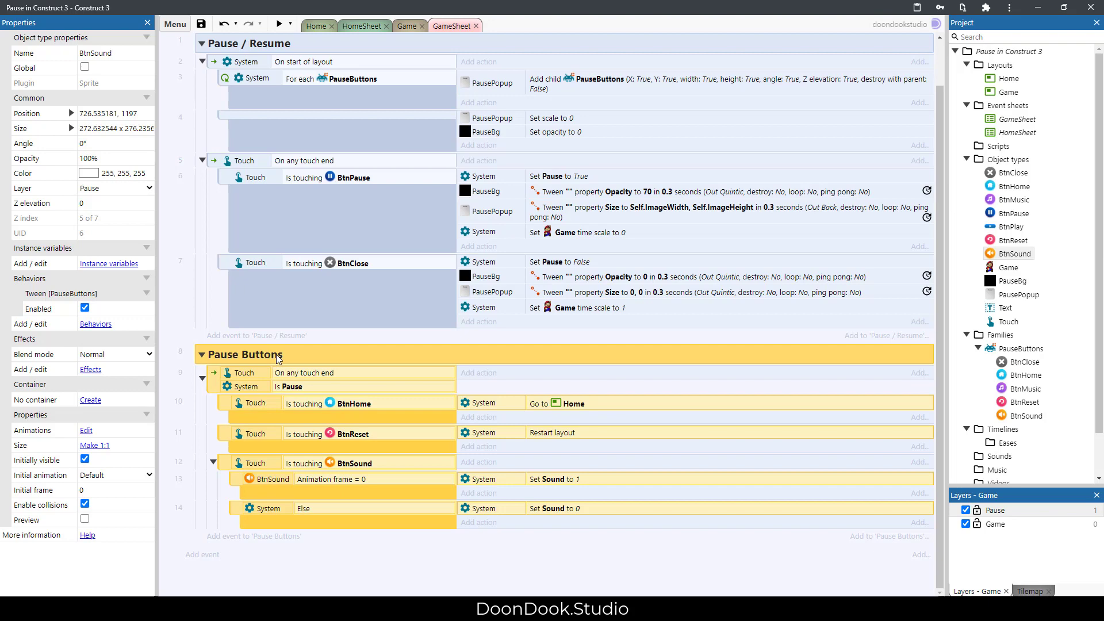
pyautogui.press('b')
pyautogui.press('c')
pyautogui.doubleClick(405, 223)
pyautogui.doubleClick(454, 384)
pyautogui.click(566, 241)
pyautogui.click(483, 262)
# Step: Finish the Sound = 0 condition and make it set BtnSound's animation frame to 1
pyautogui.click(483, 277)
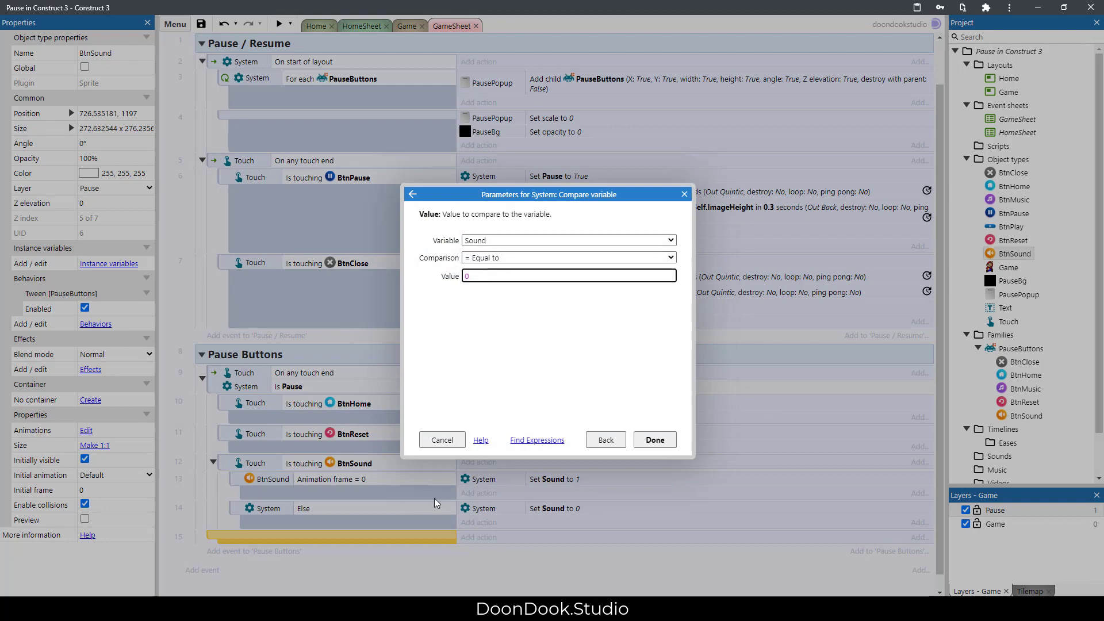
pyautogui.press('Return')
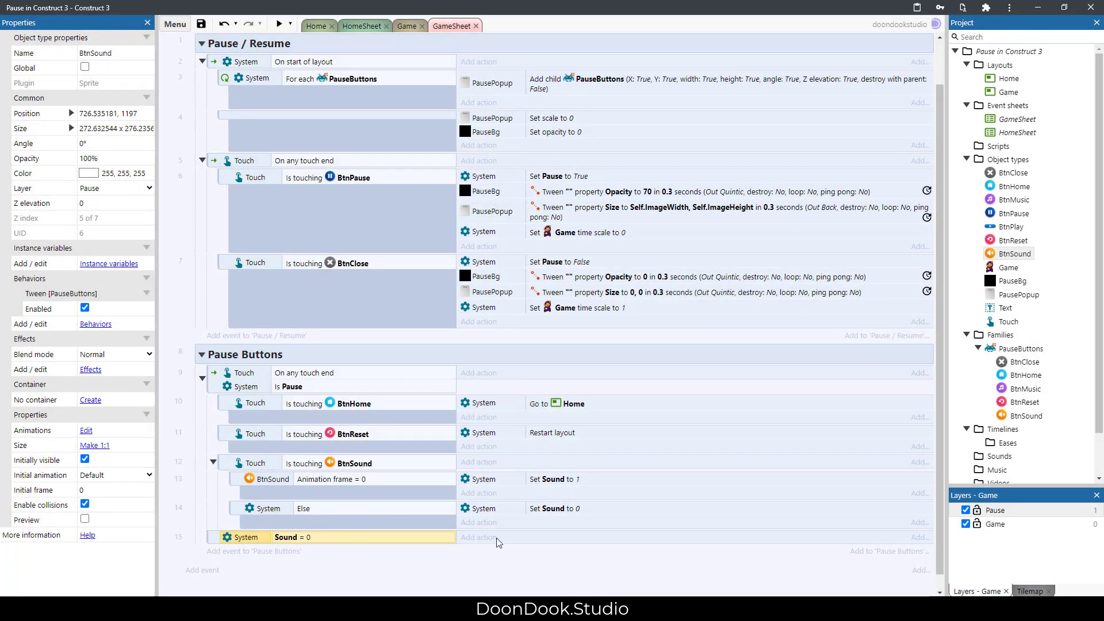
pyautogui.click(517, 538)
pyautogui.doubleClick(529, 282)
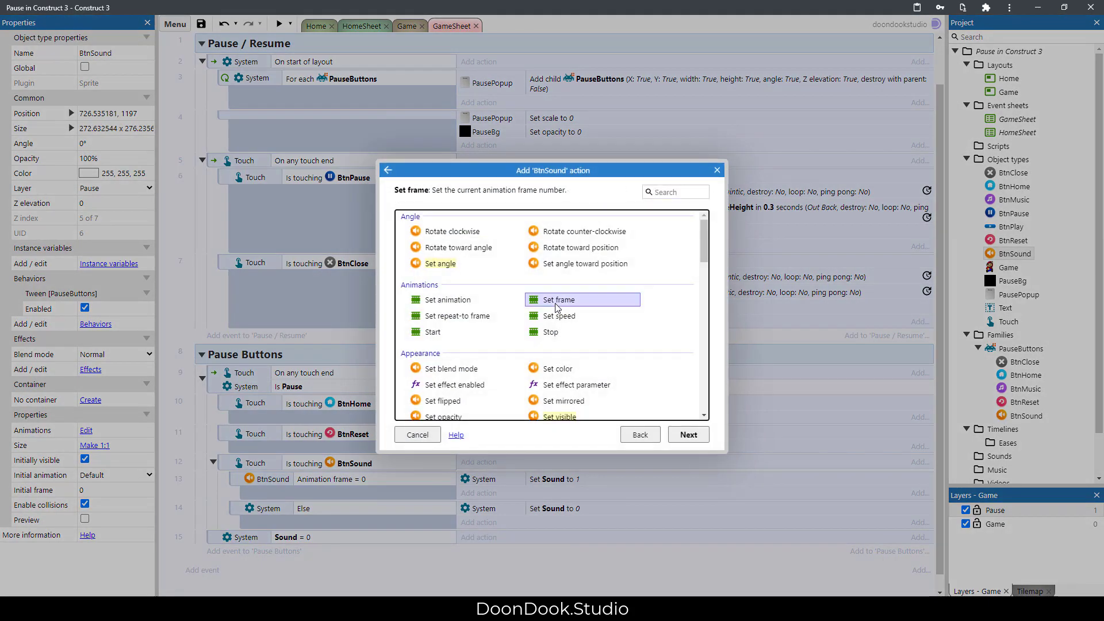
pyautogui.doubleClick(556, 300)
pyautogui.write('1')
pyautogui.press('Return')
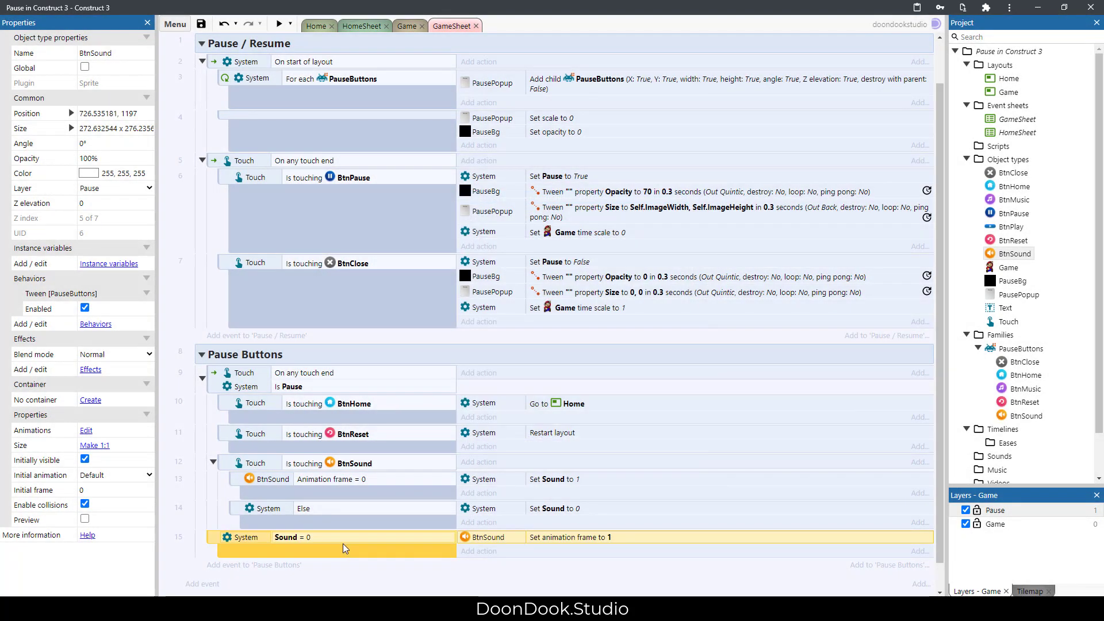
# Step: Add a following event with Sound = 1 that sets BtnSound to frame 0
pyautogui.press('x')
pyautogui.keyDown('ctrl'); pyautogui.moveTo(557, 539); pyautogui.dragTo(448, 561); pyautogui.keyUp('ctrl')
pyautogui.doubleClick(549, 566)
pyautogui.write('0')
pyautogui.press('Return')
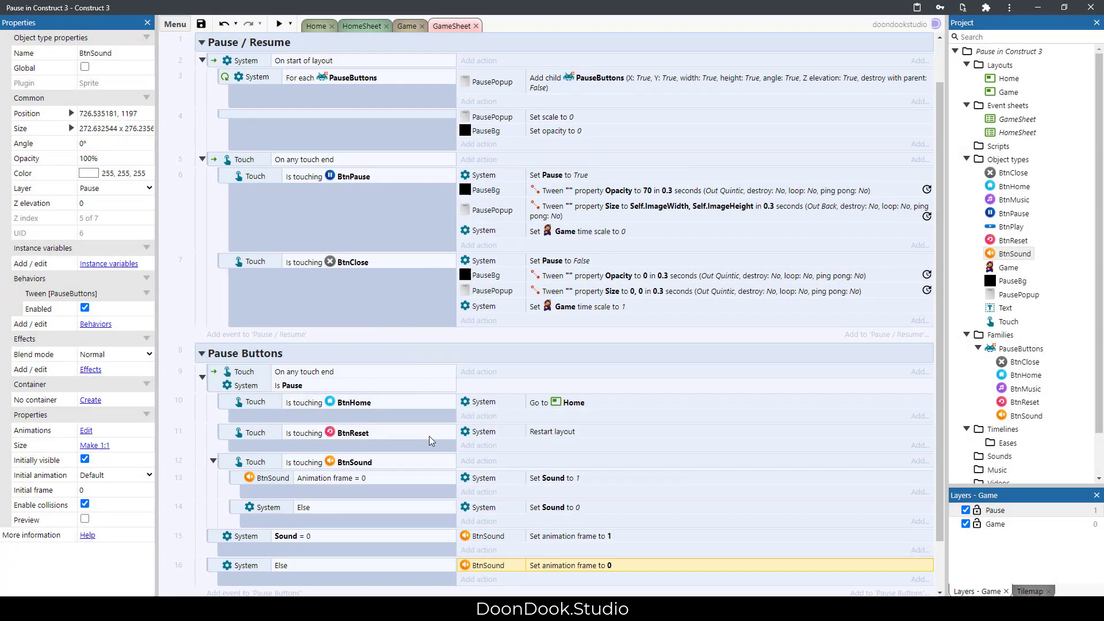
pyautogui.scroll(-1, 352, 484)
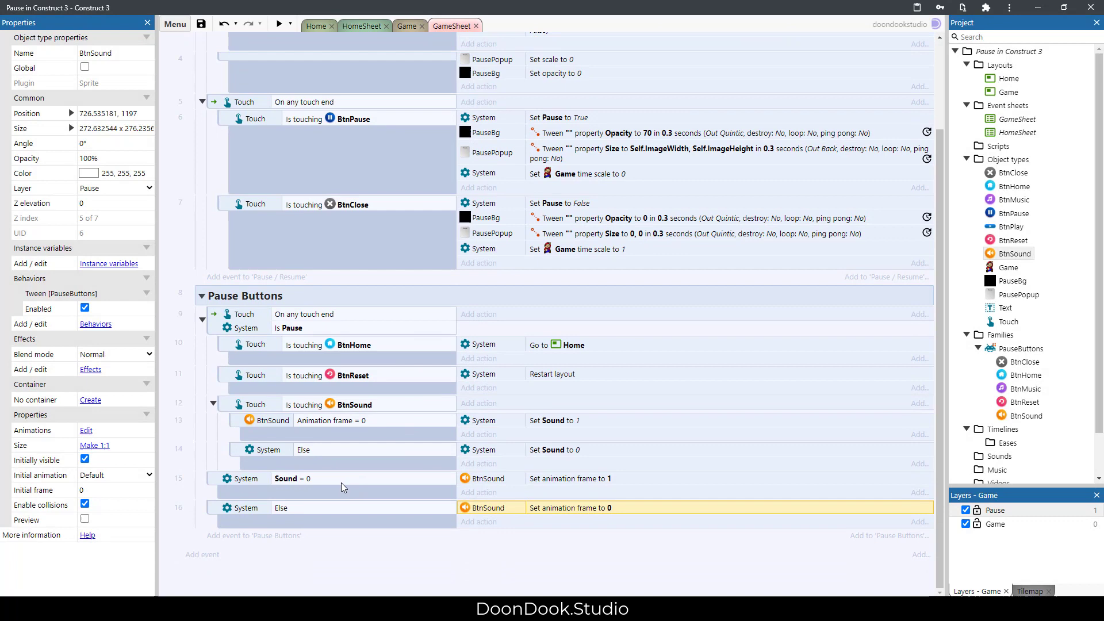
pyautogui.keyDown('ctrl'); pyautogui.moveTo(315, 485); pyautogui.dragTo(316, 510); pyautogui.keyUp('ctrl')
pyautogui.press('Delete')
pyautogui.doubleClick(310, 509)
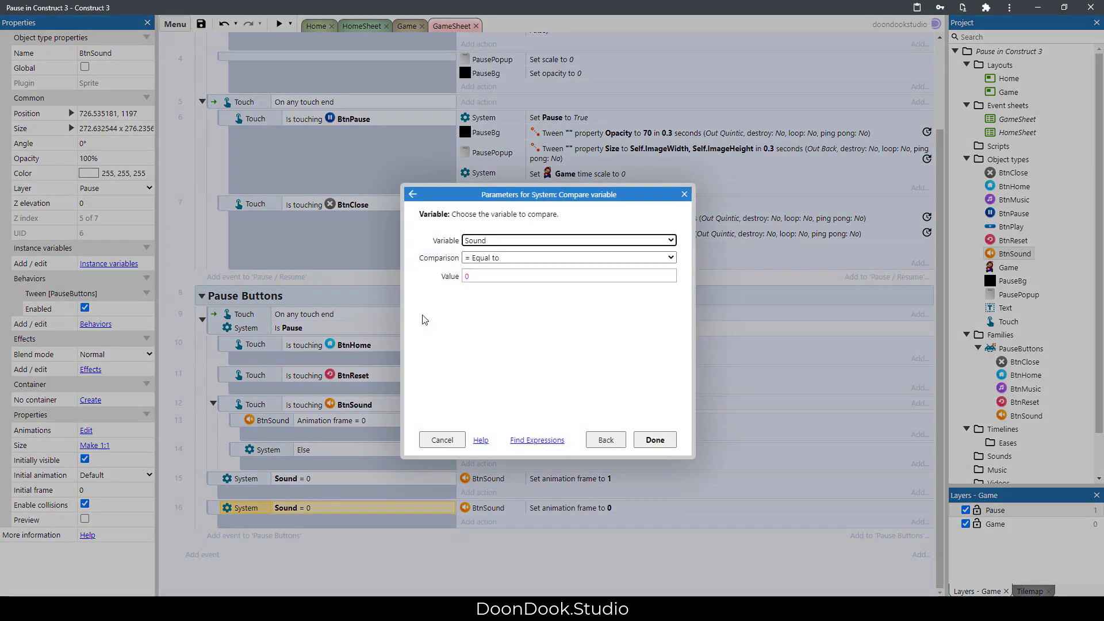
pyautogui.write('1')
pyautogui.press('Return')
# Step: Add a Trigger once condition to both the Sound = 0 and Sound = 1 events
pyautogui.keyDown('ctrl'); pyautogui.moveTo(345, 485); pyautogui.dragTo(318, 495); pyautogui.keyUp('ctrl')
pyautogui.doubleClick(318, 495)
pyautogui.click(636, 439)
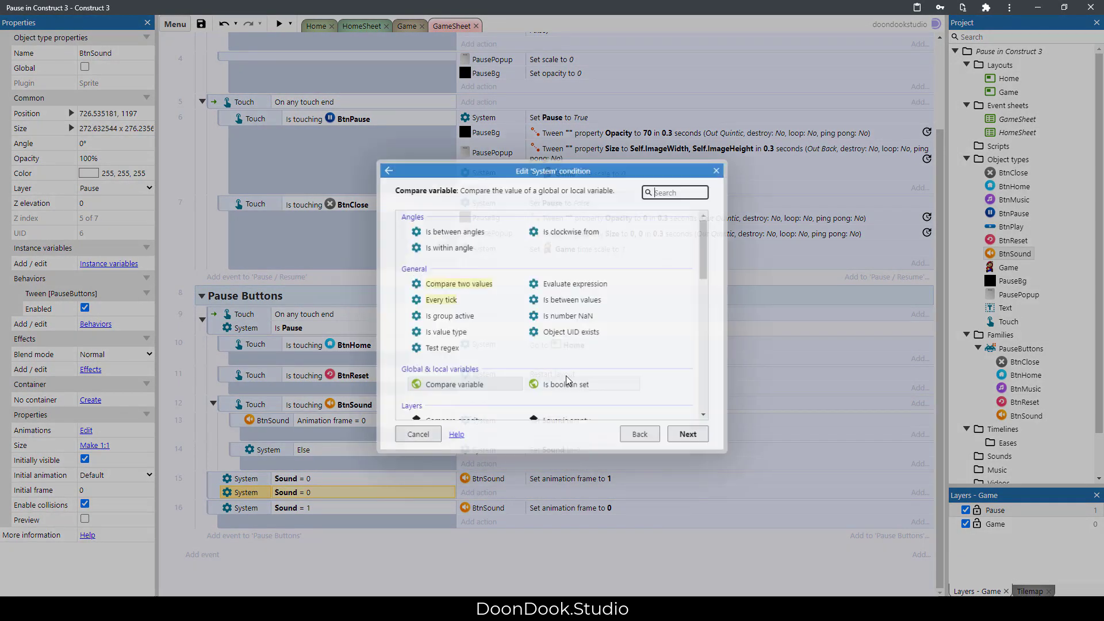
pyautogui.scroll(-1, 456, 357)
pyautogui.doubleClick(463, 301)
pyautogui.hotkey('ctrl', 'c')
pyautogui.click(345, 508)
pyautogui.hotkey('ctrl', 'v')
pyautogui.click(499, 495)
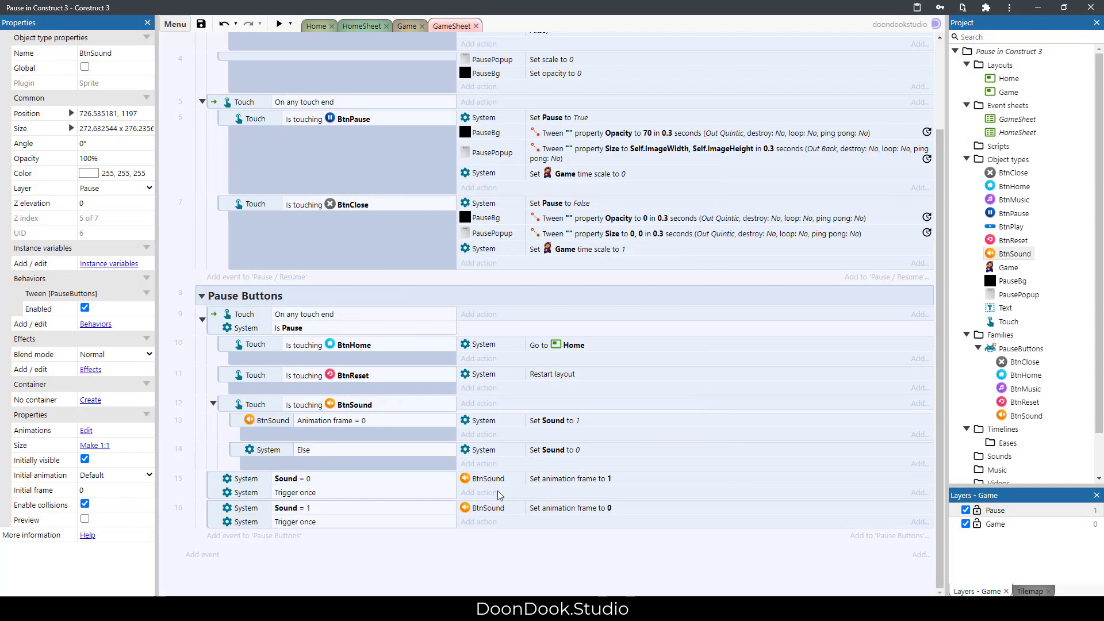
# Step: Test the pause popup in preview, then swap actions: frame 0 sets Sound 0, Else sets 1
pyautogui.click(276, 27)
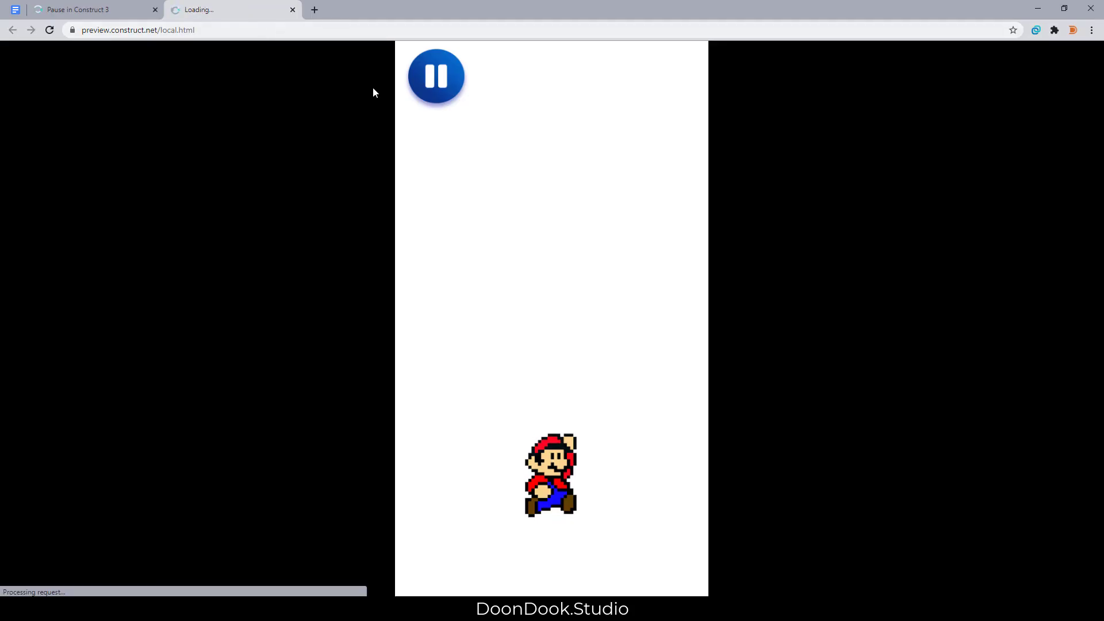
pyautogui.click(436, 75)
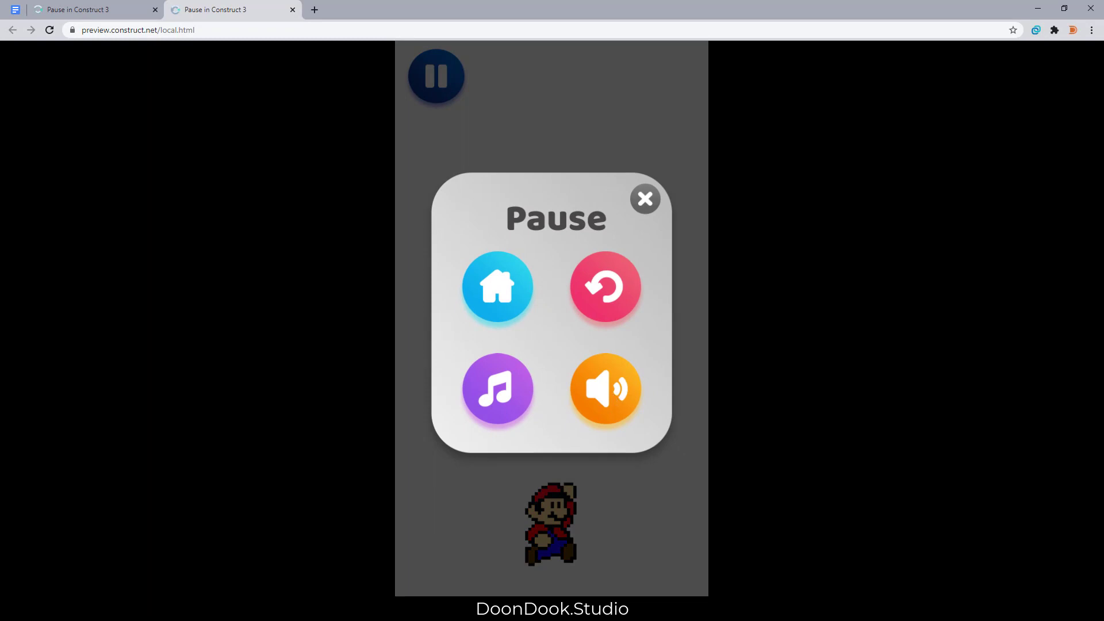
pyautogui.moveTo(155, 609)
pyautogui.click(219, 574)
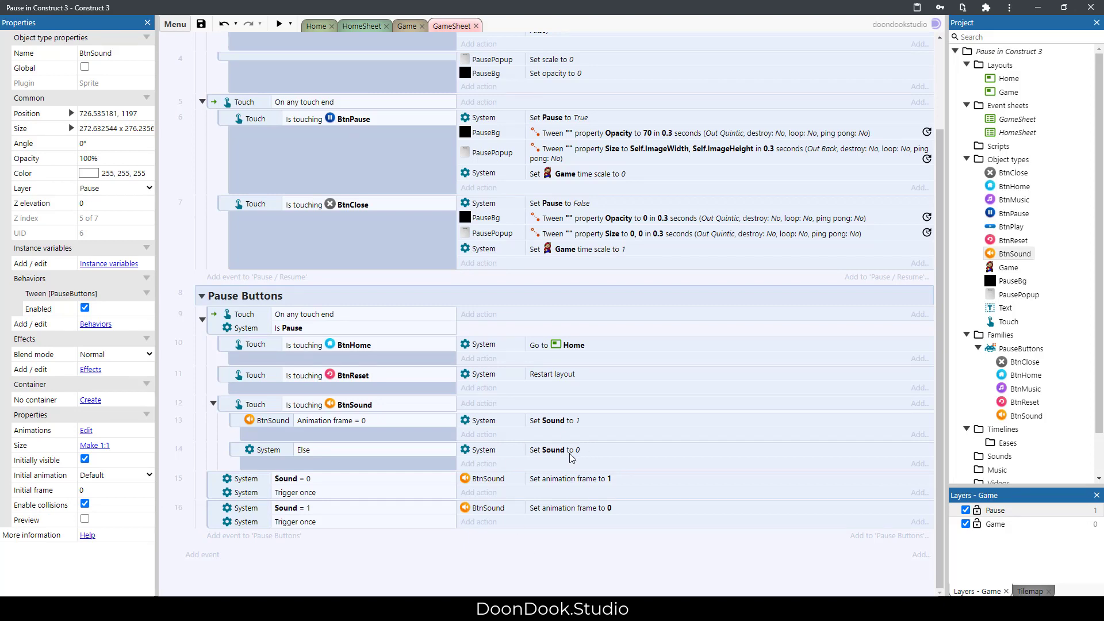
pyautogui.moveTo(572, 454); pyautogui.dragTo(541, 463)
pyautogui.click(278, 24)
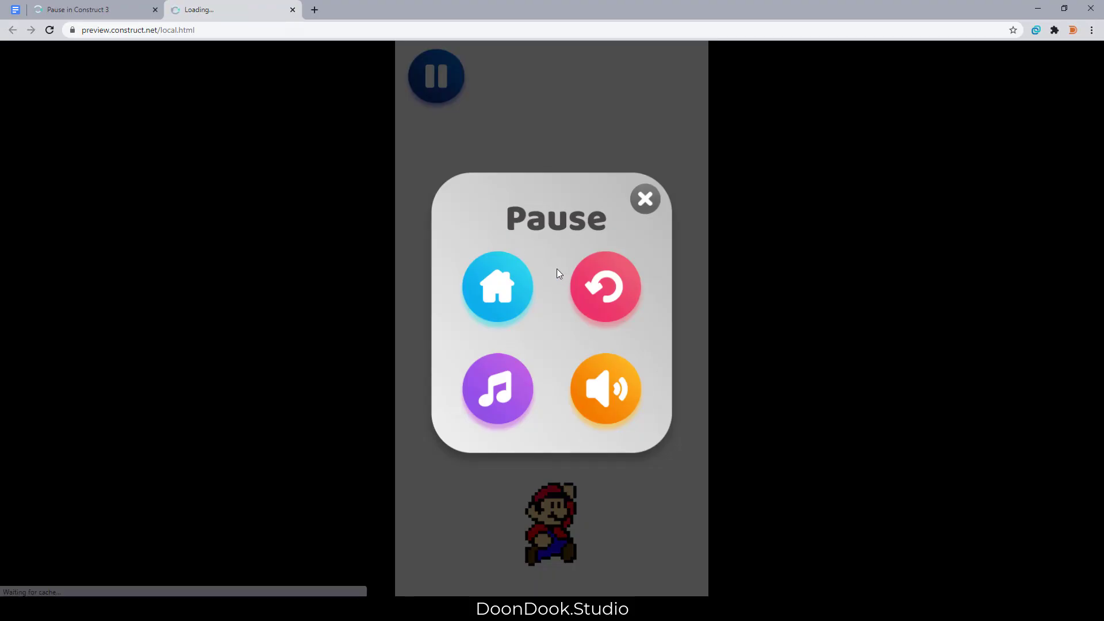
# Step: Mute the sound from the preview's pause popup, then return and select the BtnSound event
pyautogui.click(451, 92)
pyautogui.click(607, 397)
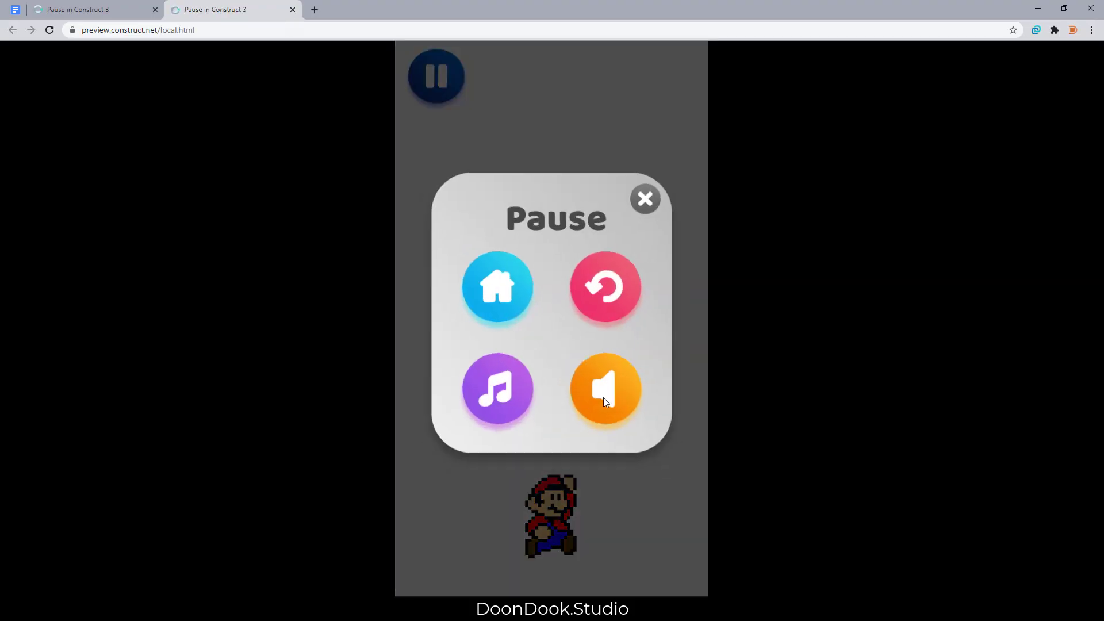
pyautogui.click(609, 411)
pyautogui.click(645, 199)
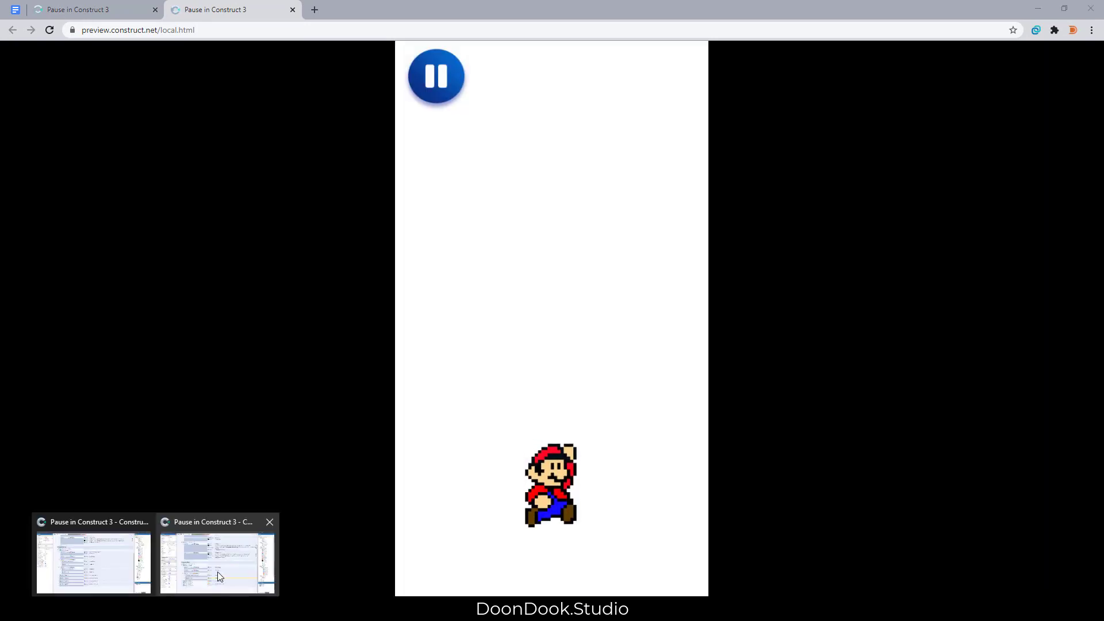
pyautogui.click(217, 571)
pyautogui.click(224, 404)
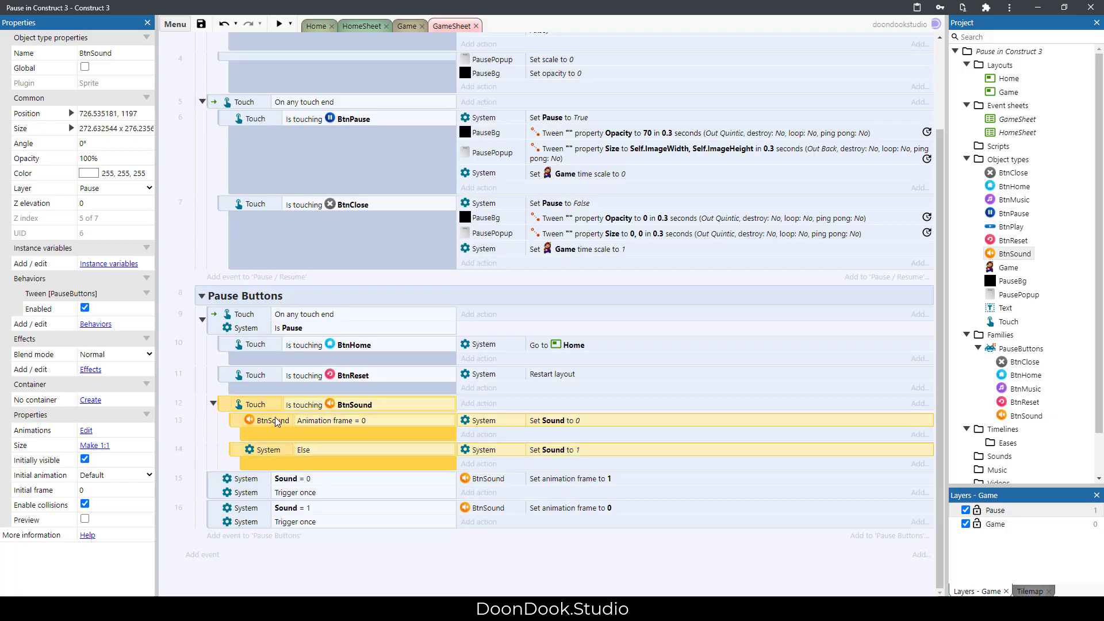
# Step: Duplicate the BtnSound touch block for BtnMusic, with actions setting Music to 0 and 1
pyautogui.hotkey('ctrl', 'c')
pyautogui.hotkey('ctrl', 'v')
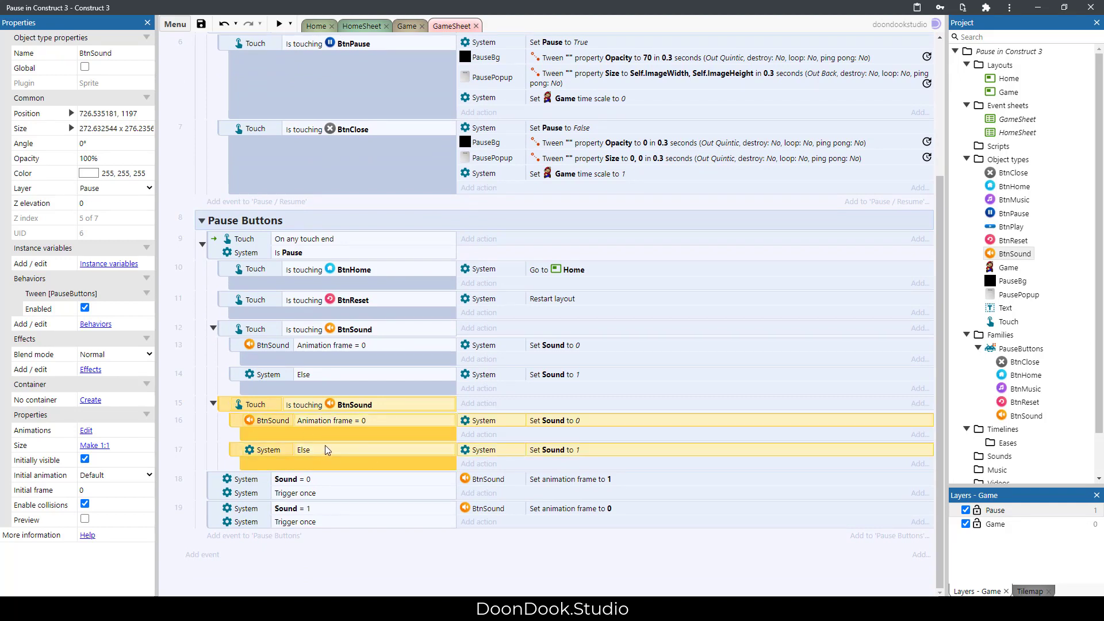
pyautogui.press('r')
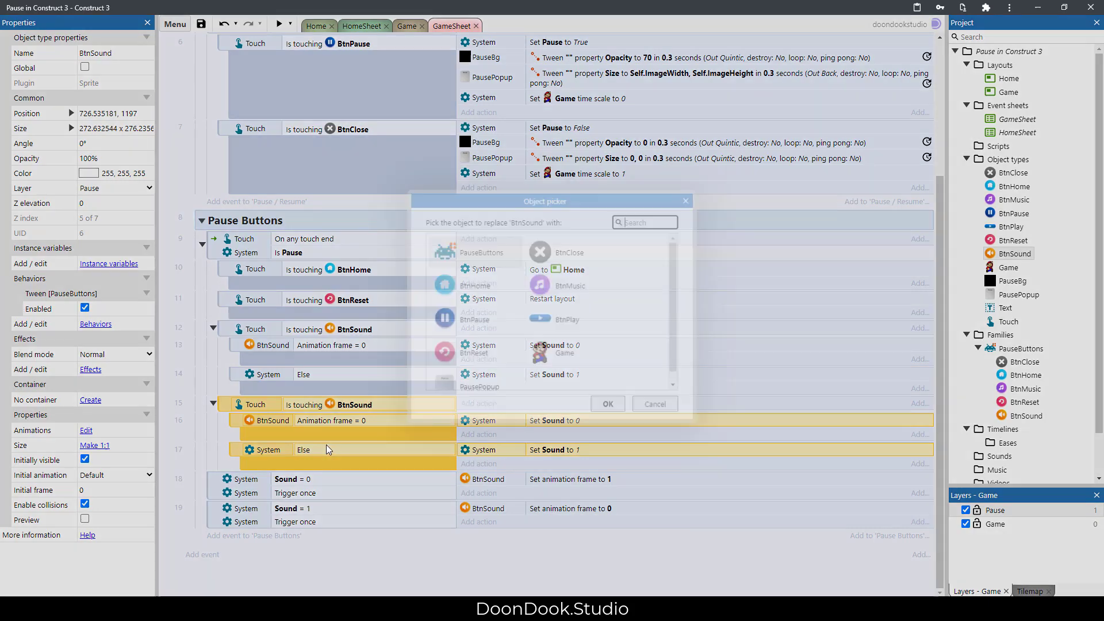
pyautogui.doubleClick(574, 290)
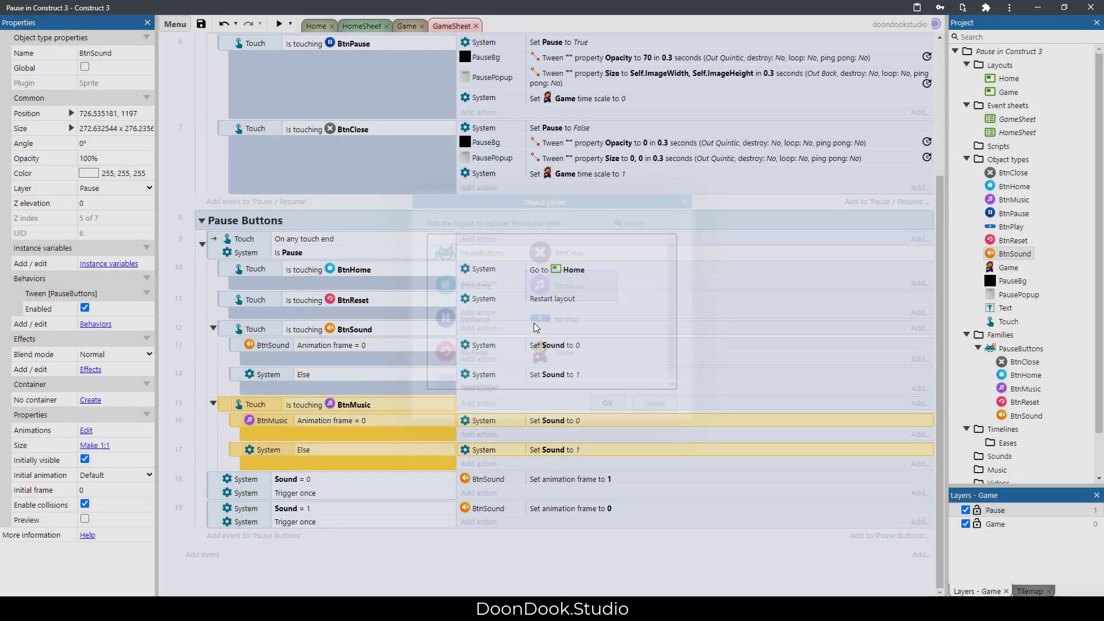
pyautogui.doubleClick(594, 450)
pyautogui.press('m')
pyautogui.click(656, 440)
pyautogui.doubleClick(569, 450)
pyautogui.press('m')
pyautogui.click(655, 441)
# Step: Copy events 18–19 as events 20–21 with conditions Music = 0 and Music = 1
pyautogui.click(220, 495)
pyautogui.keyDown('shift'); pyautogui.click(219, 521); pyautogui.keyUp('shift')
pyautogui.hotkey('ctrl', 'c')
pyautogui.hotkey('ctrl', 'v')
pyautogui.scroll(-1, 315, 482)
pyautogui.doubleClick(314, 481)
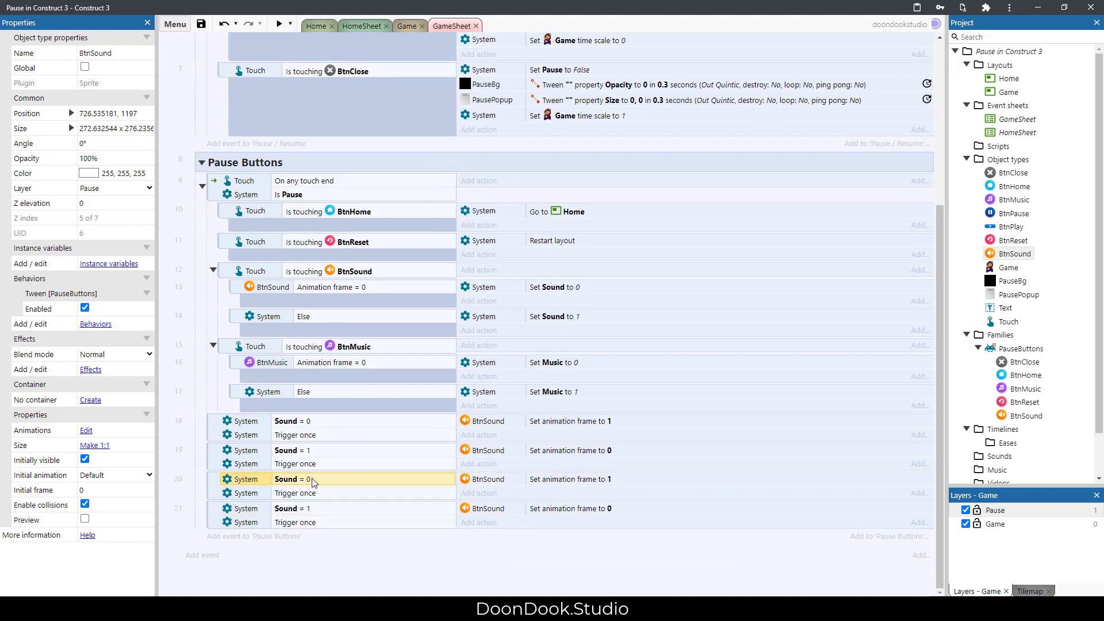
pyautogui.press('m')
pyautogui.click(645, 441)
pyautogui.doubleClick(314, 509)
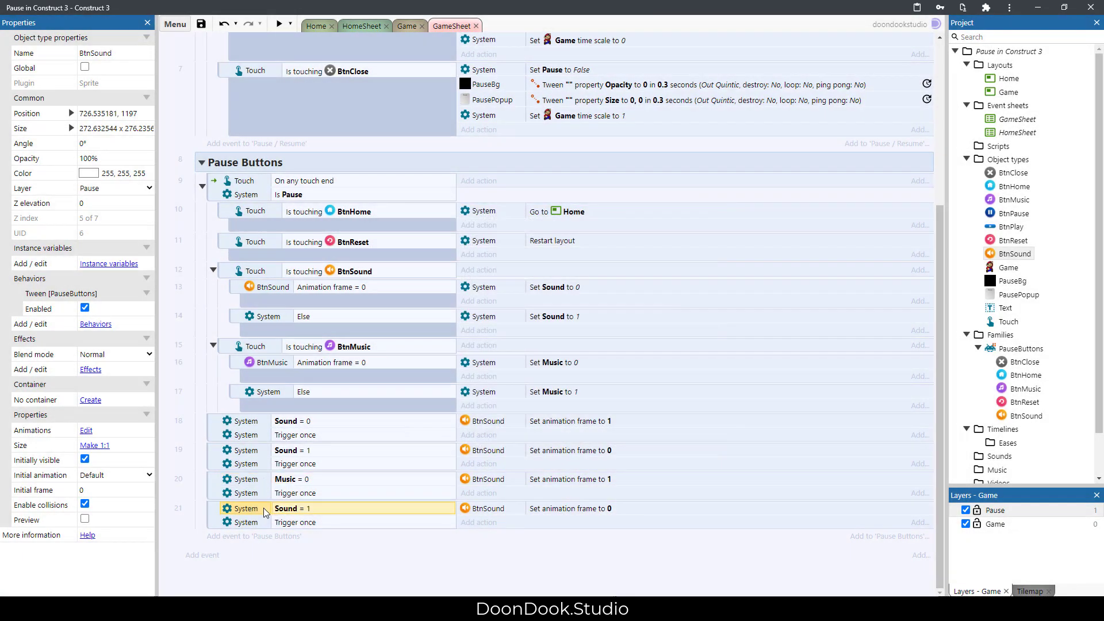
pyautogui.press('m')
pyautogui.click(654, 440)
# Step: Replace BtnSound with BtnMusic in events 20–21 and launch the preview
pyautogui.click(218, 493)
pyautogui.keyDown('shift'); pyautogui.click(216, 509); pyautogui.keyUp('shift')
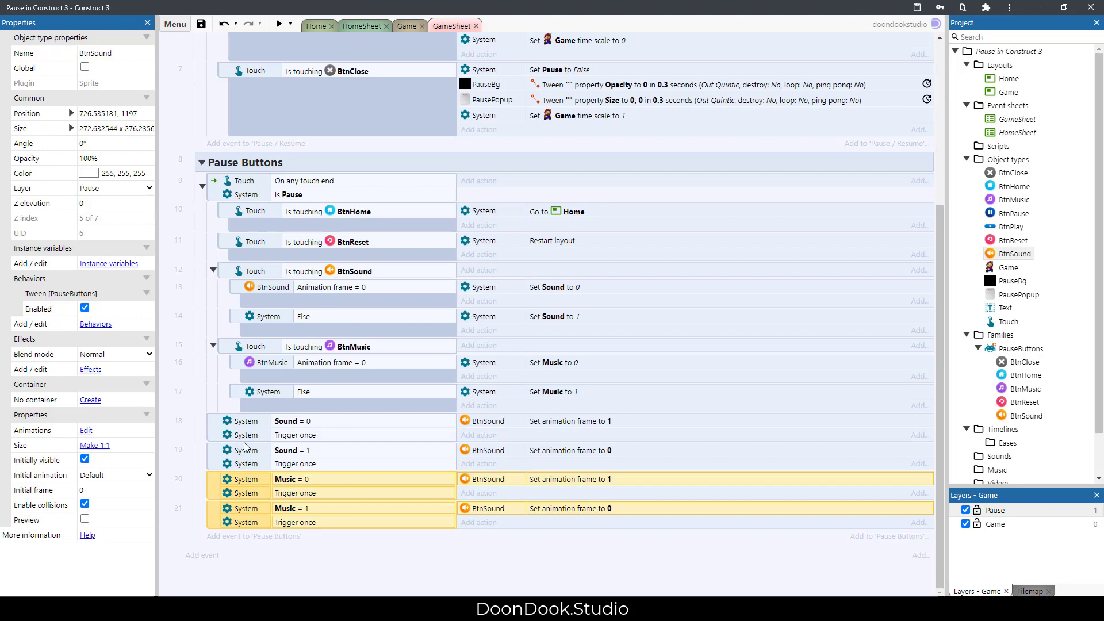
pyautogui.rightClick(415, 467)
pyautogui.click(459, 436)
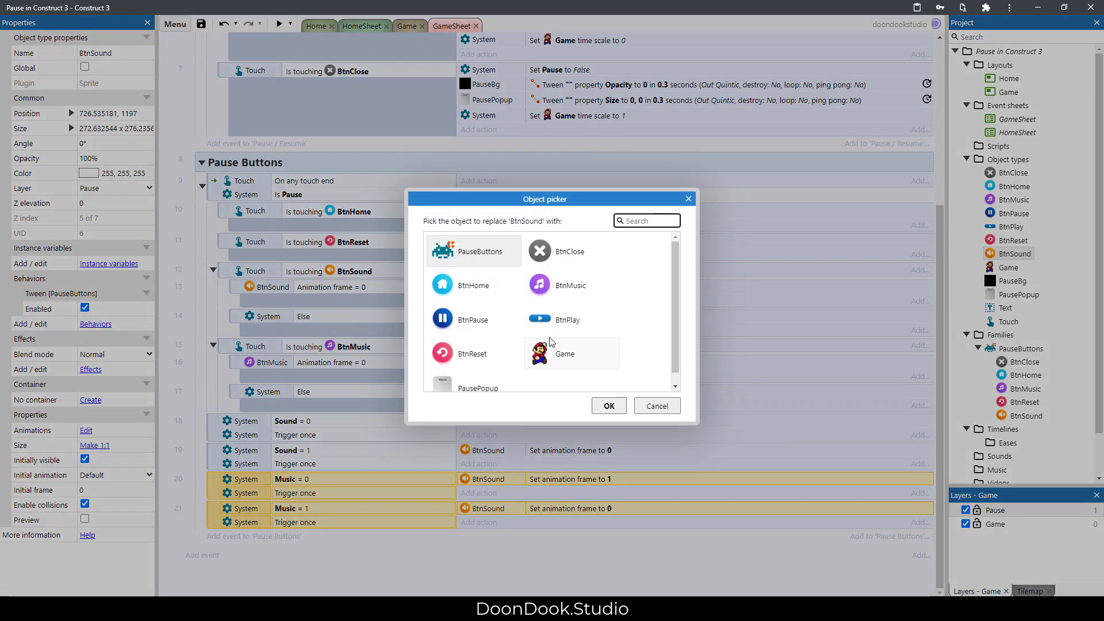
pyautogui.scroll(-1, 584, 292)
pyautogui.doubleClick(575, 283)
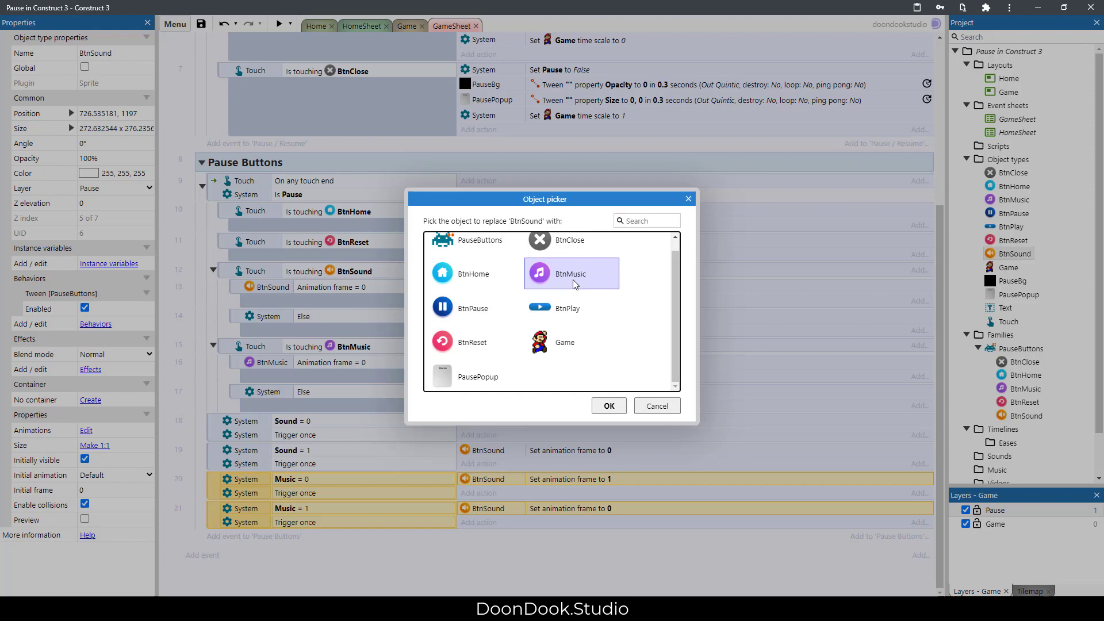
pyautogui.click(519, 554)
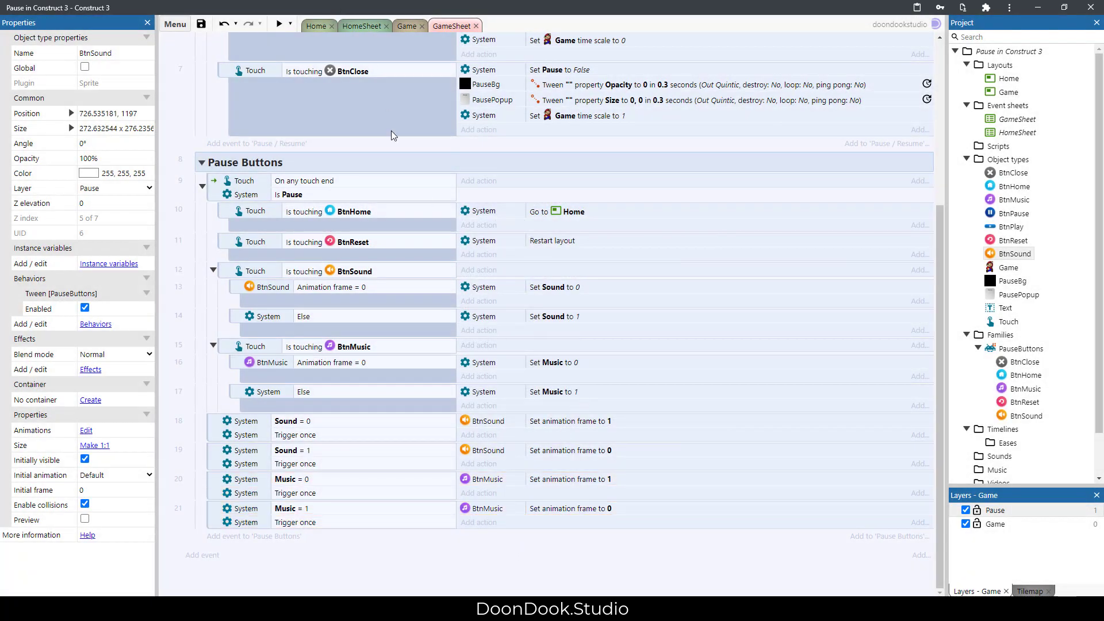
pyautogui.click(279, 23)
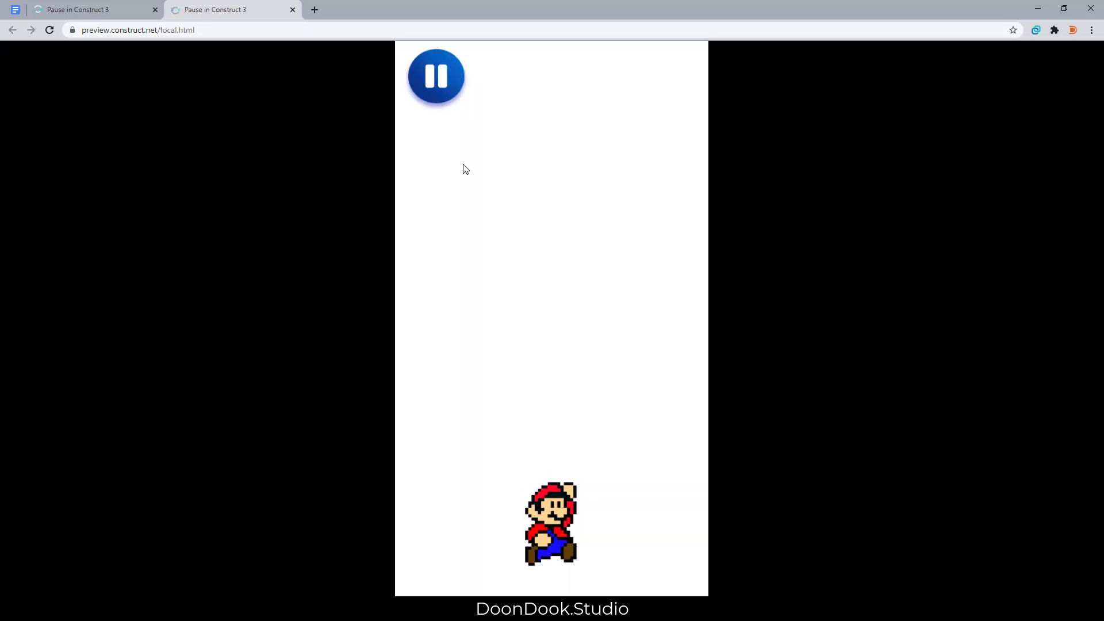
# Step: Restart the level twice from the preview's pause popup
pyautogui.click(446, 84)
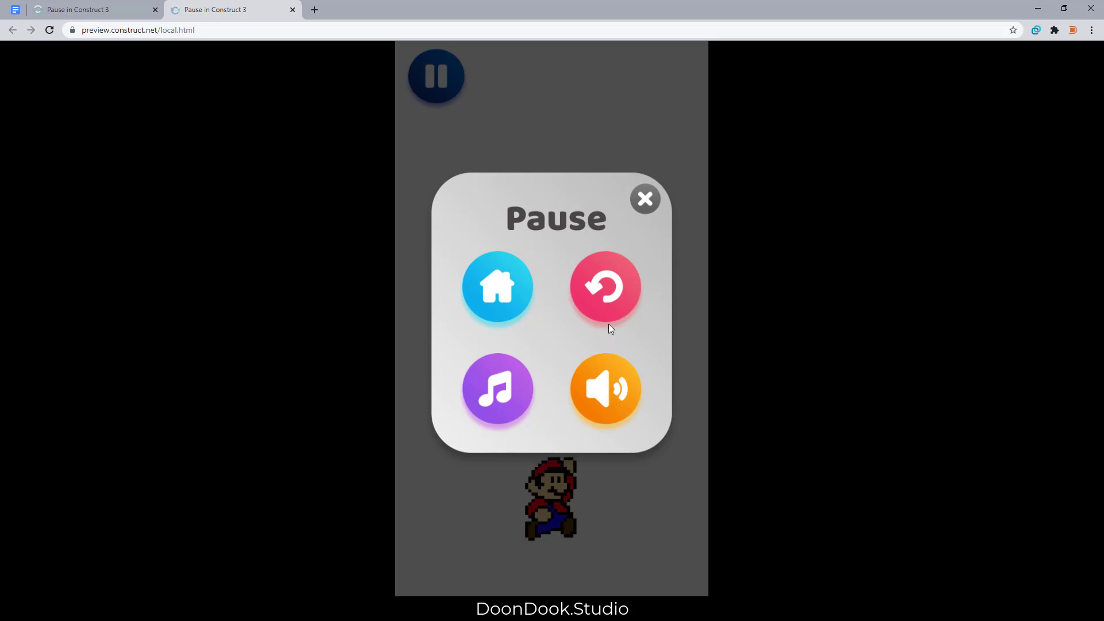
pyautogui.click(626, 281)
pyautogui.click(436, 76)
pyautogui.click(591, 288)
# Step: Go to the Home Page via the pause popup, start the game, then open HomeSheet in the editor
pyautogui.click(442, 87)
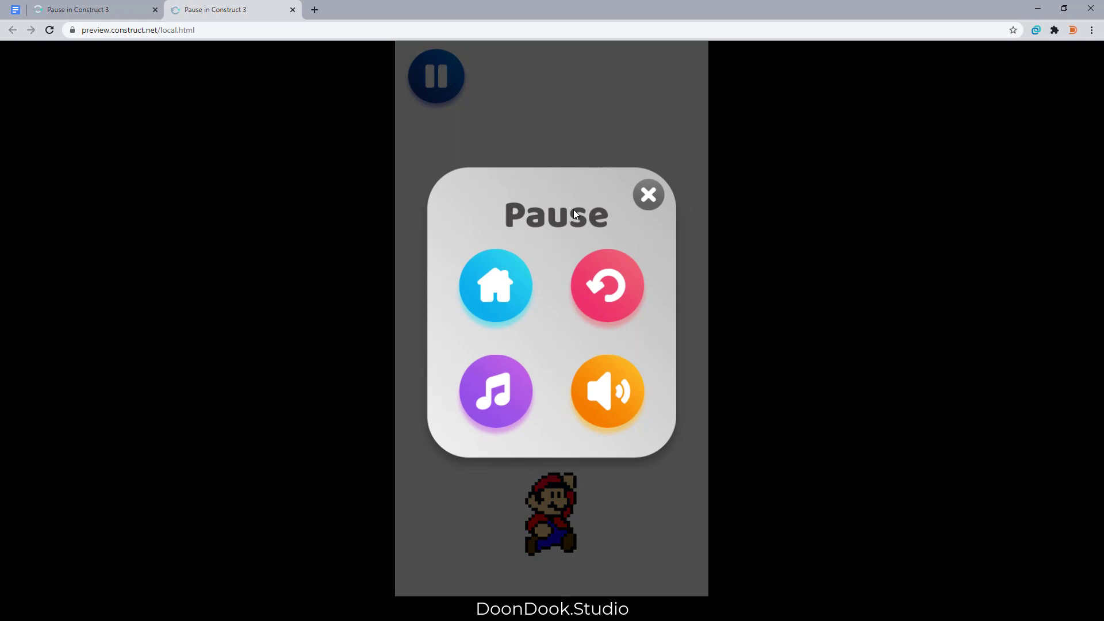
pyautogui.click(508, 285)
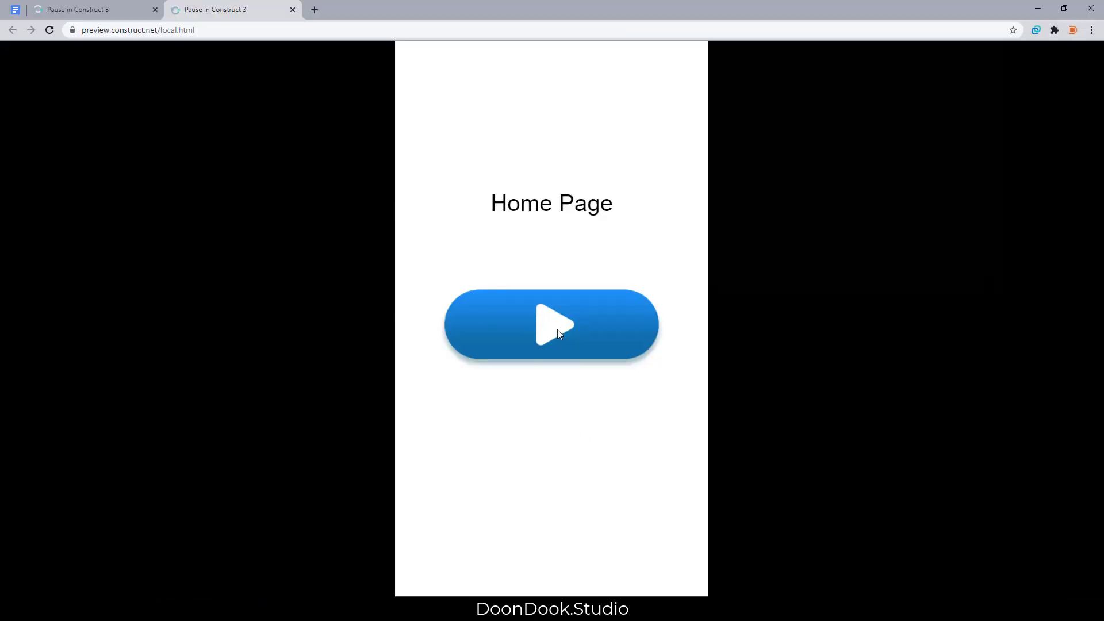
pyautogui.click(559, 334)
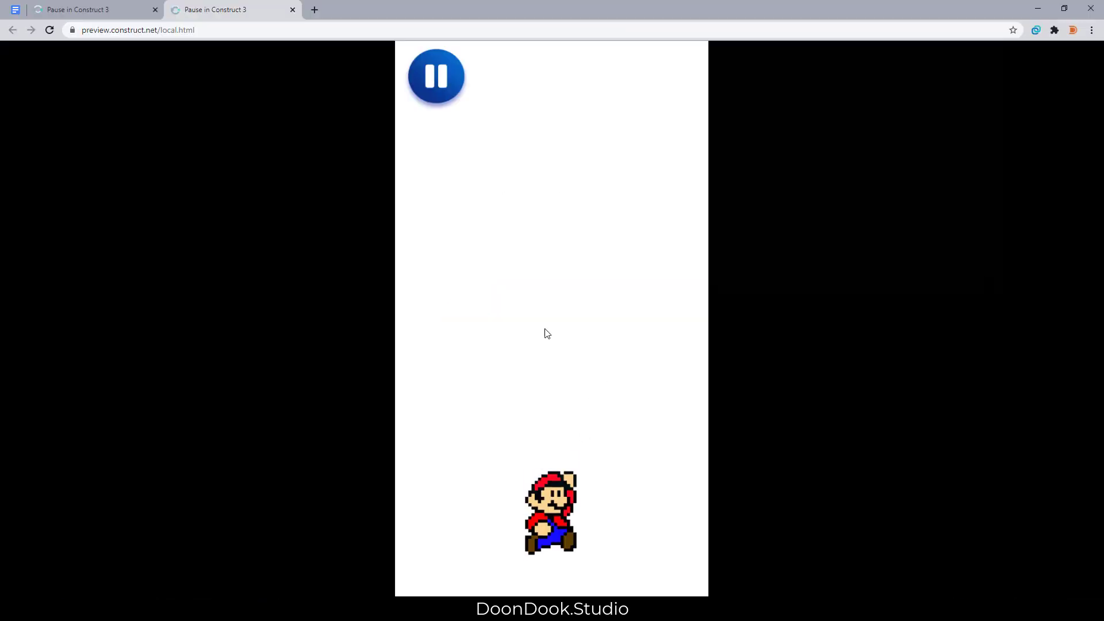
pyautogui.click(224, 579)
pyautogui.click(356, 26)
# Step: Inspect the HomeSheet event's Is touching BtnPlay condition and Go to Game action
pyautogui.click(332, 63)
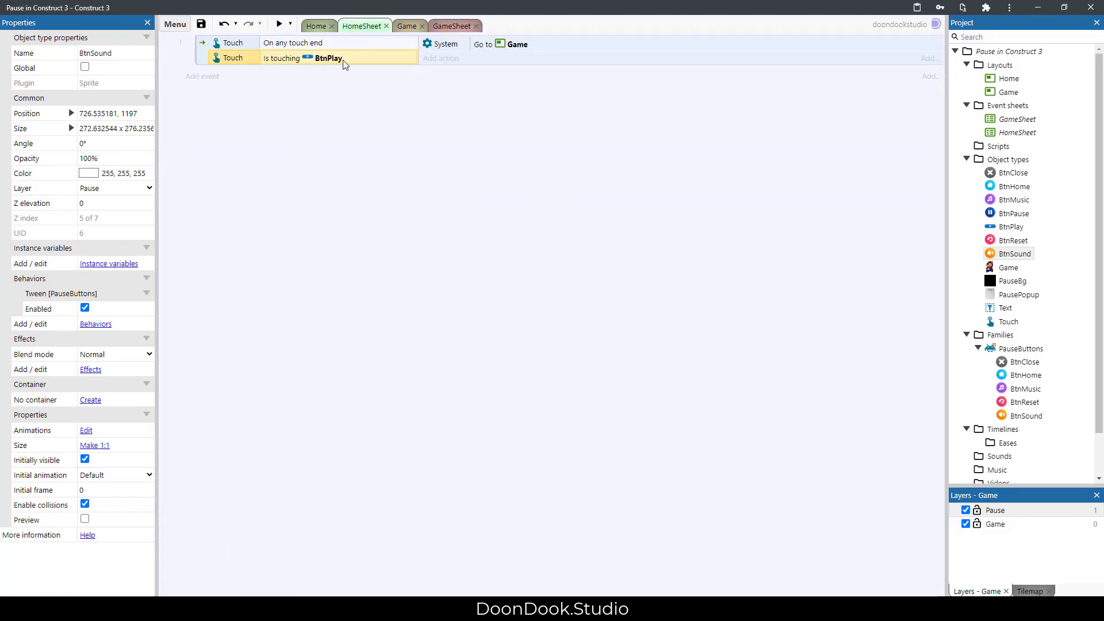
pyautogui.click(513, 51)
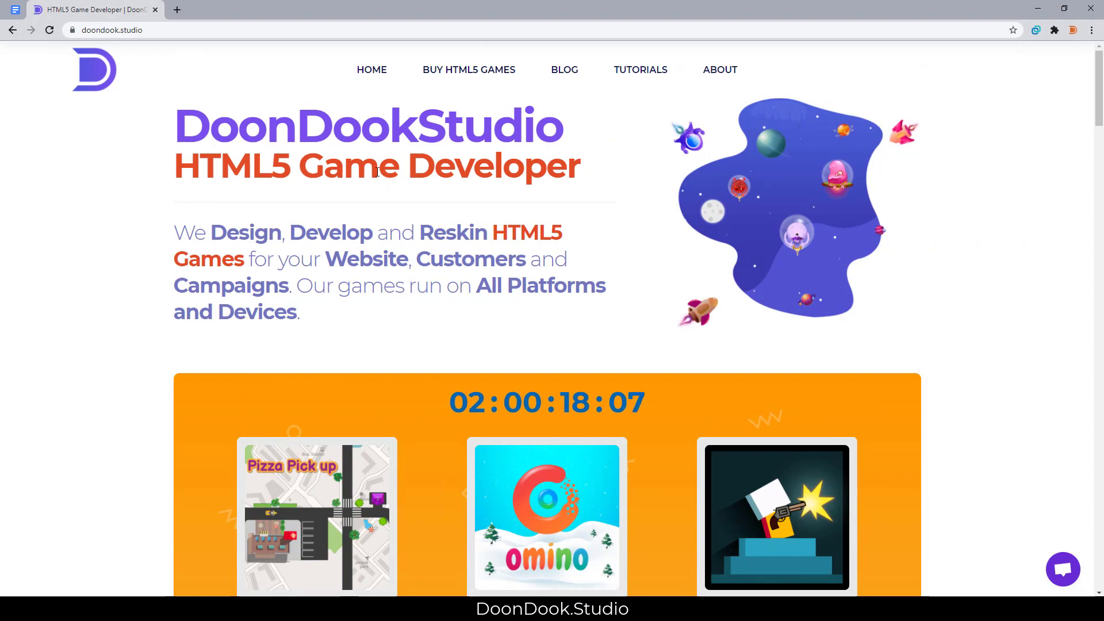
# Step: Scroll through the doondook.studio home page, then go to TUTORIALS
pyautogui.scroll(-5, 372, 175)
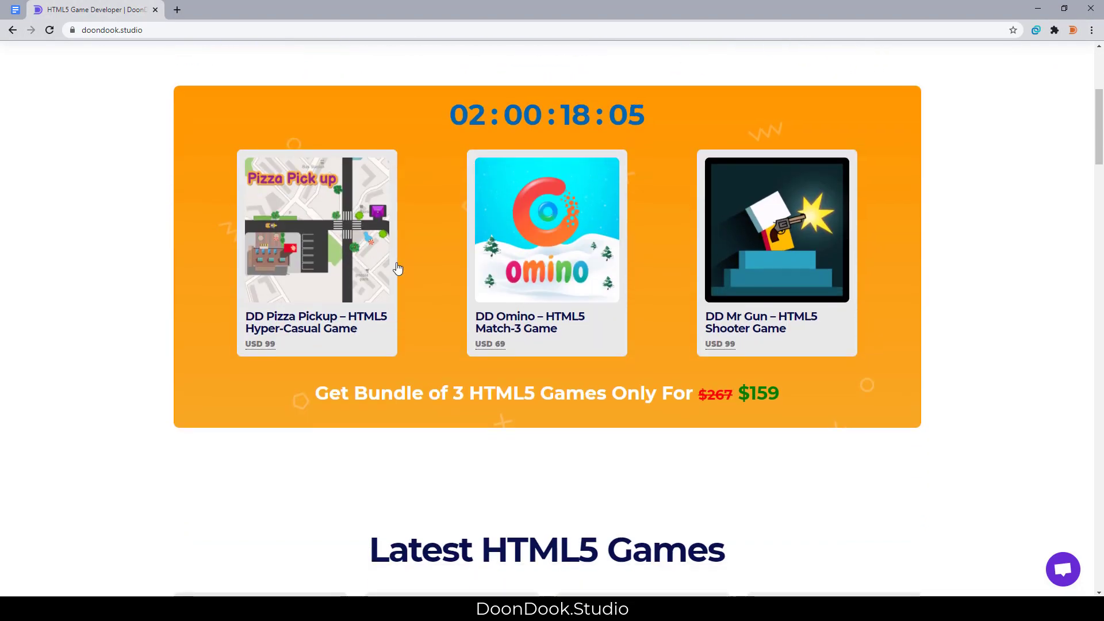
pyautogui.scroll(-3, 372, 266)
pyautogui.scroll(8, 417, 264)
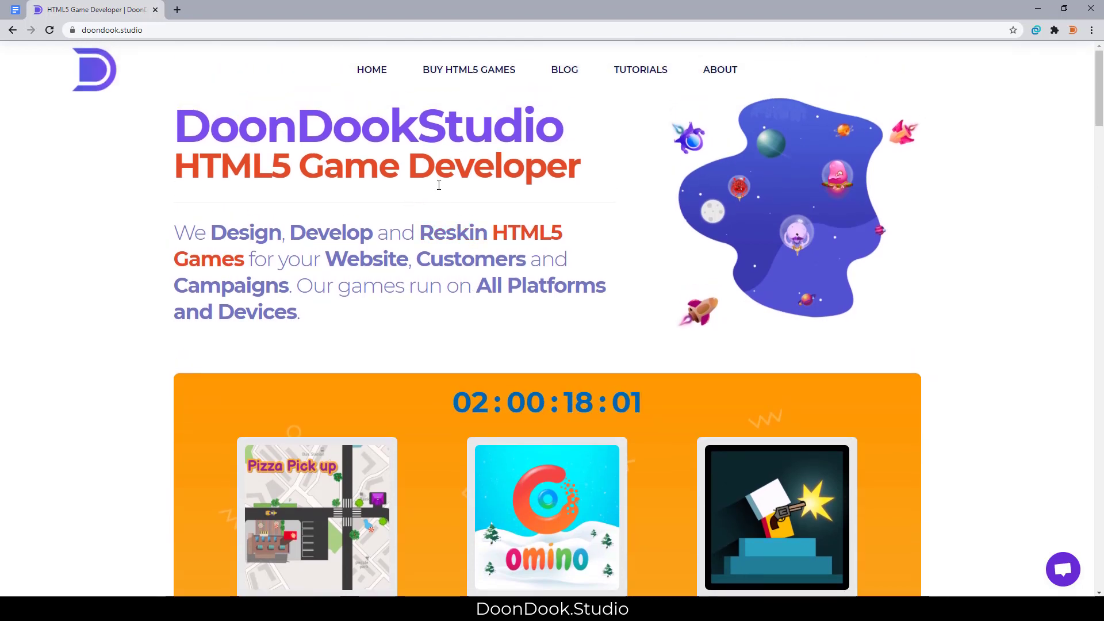
pyautogui.click(637, 74)
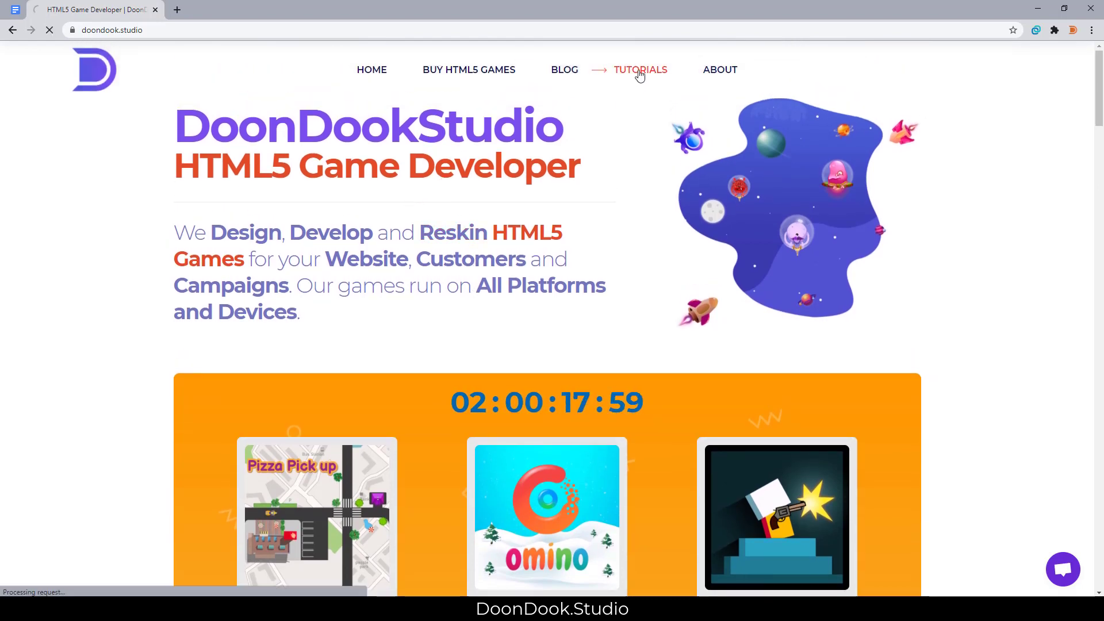